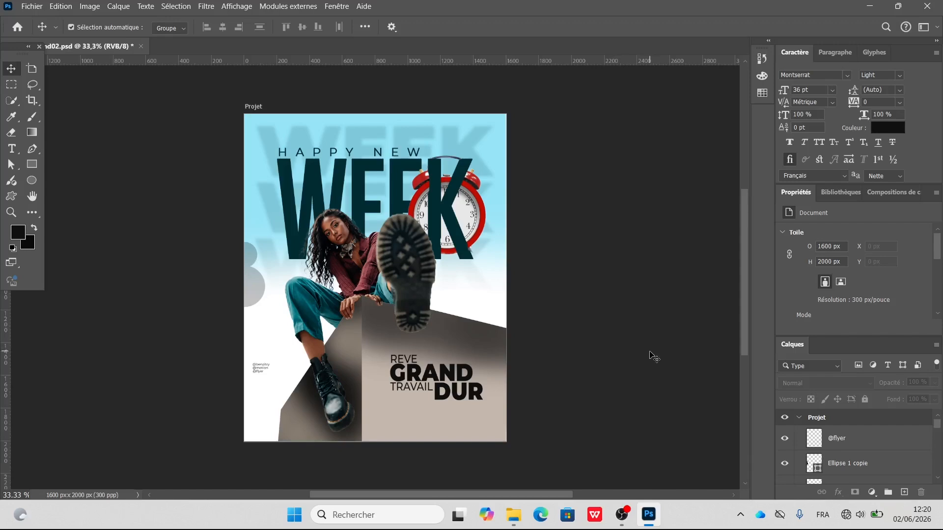
# Step: Create a 1600 × 2000 px document at 300 ppi named POSTER DESIGN, with an artboard and a white background
pyautogui.click(32, 5)
pyautogui.click(30, 19)
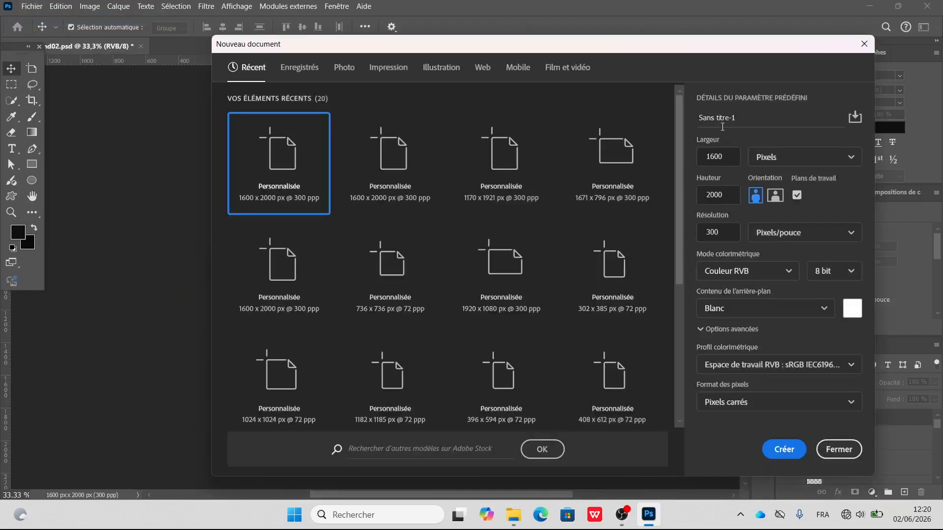
pyautogui.click(726, 120)
pyautogui.click(729, 116)
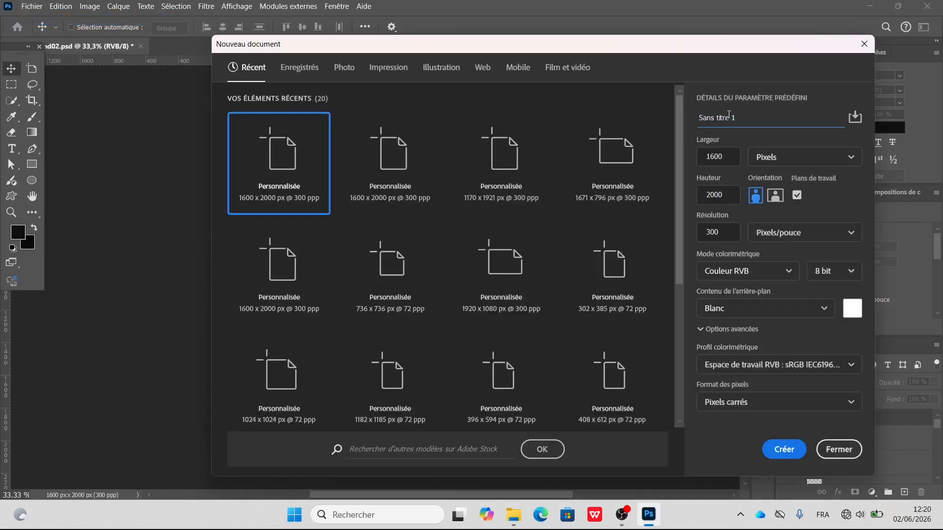
pyautogui.tripleClick(726, 116)
pyautogui.write('PO')
pyautogui.click(791, 451)
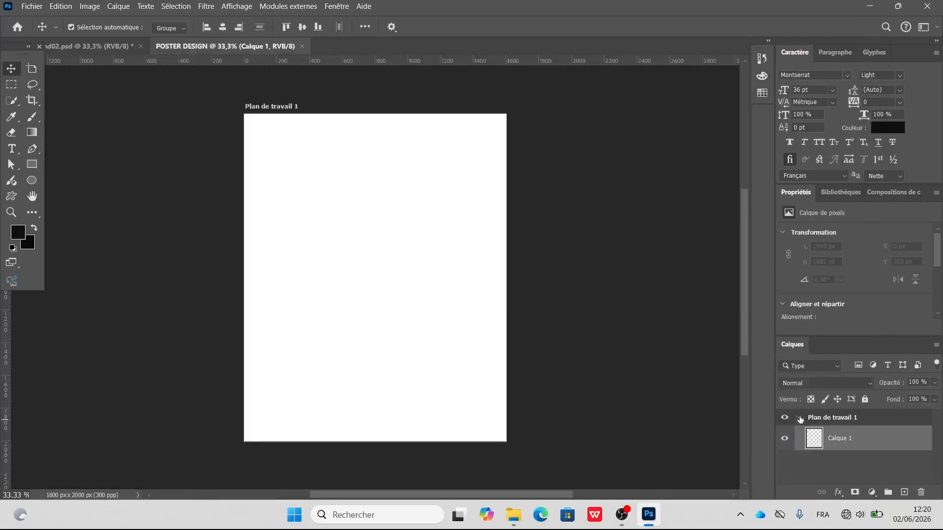
# Step: Duplicate the Plan de travail 1 artboard to get a second blank one beside it
pyautogui.click(800, 418)
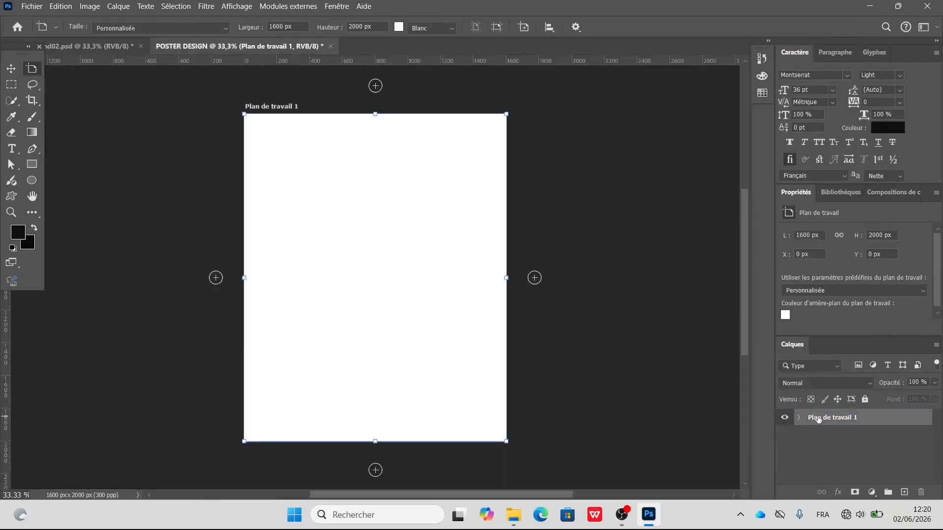
pyautogui.hotkey('ctrl', 'j')
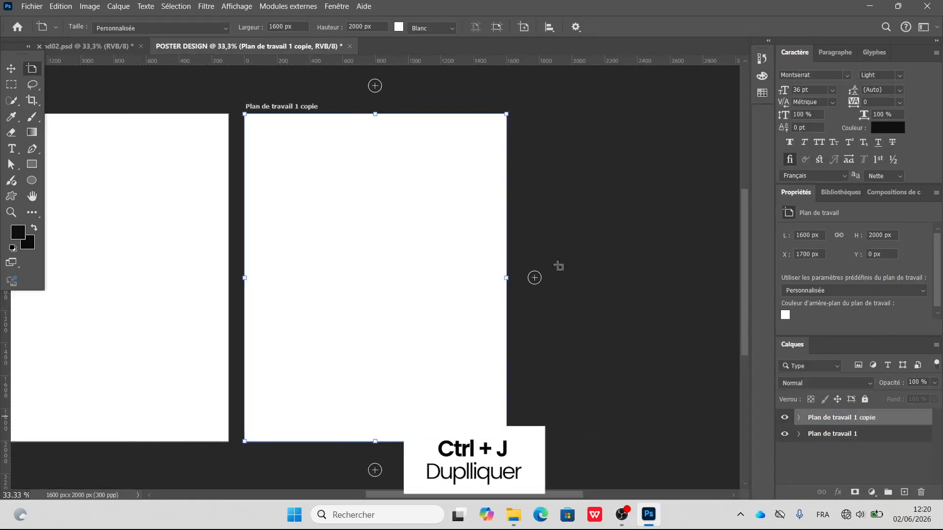
pyautogui.press('v')
pyautogui.moveTo(320, 278); pyautogui.dragTo(461, 287)
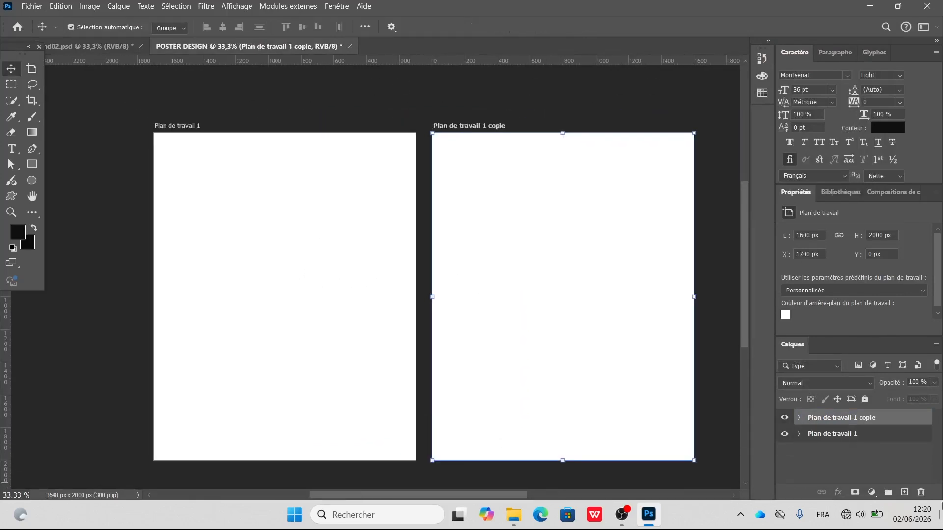
# Step: Rename the duplicated artboard PROJET and the original artboard TABLO COULEUR
pyautogui.click(841, 422)
pyautogui.doubleClick(840, 424)
pyautogui.write('PROJET')
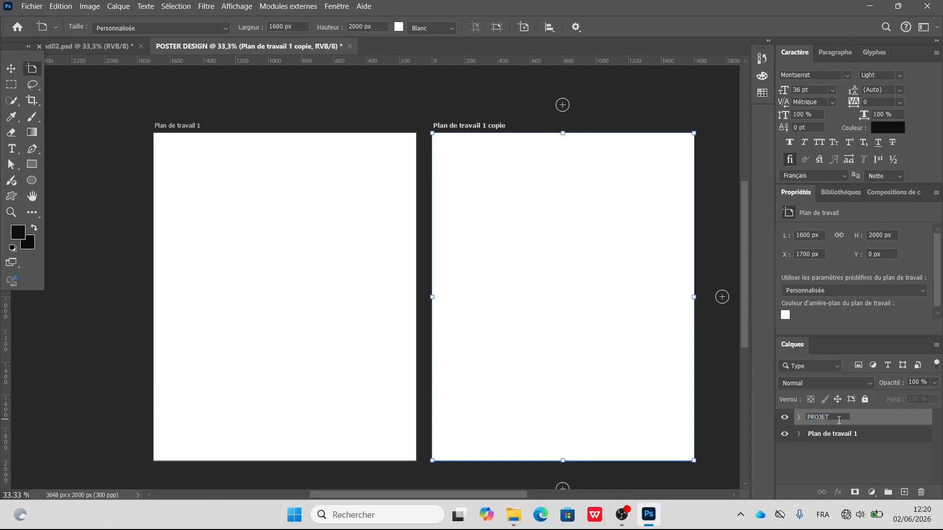
pyautogui.press('Return')
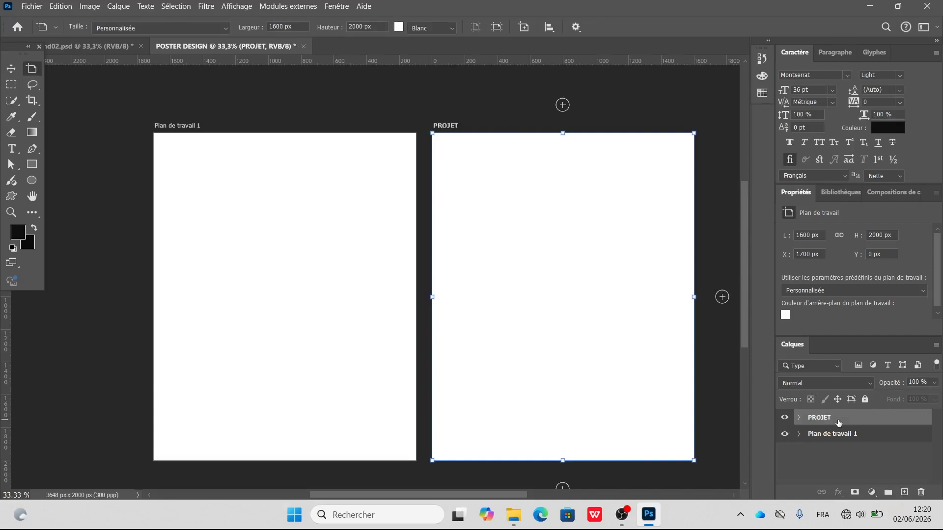
pyautogui.click(829, 441)
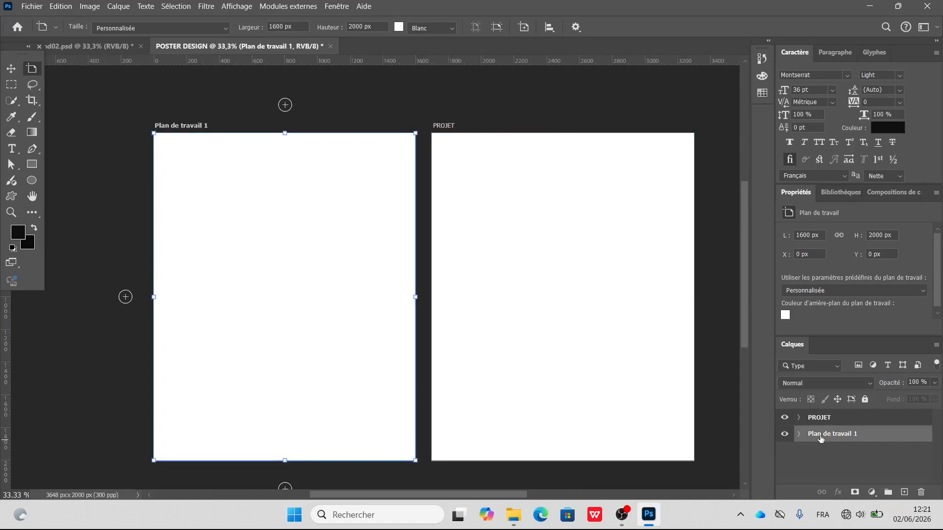
pyautogui.doubleClick(821, 437)
pyautogui.write('TABLO COULEUR')
pyautogui.press('Return')
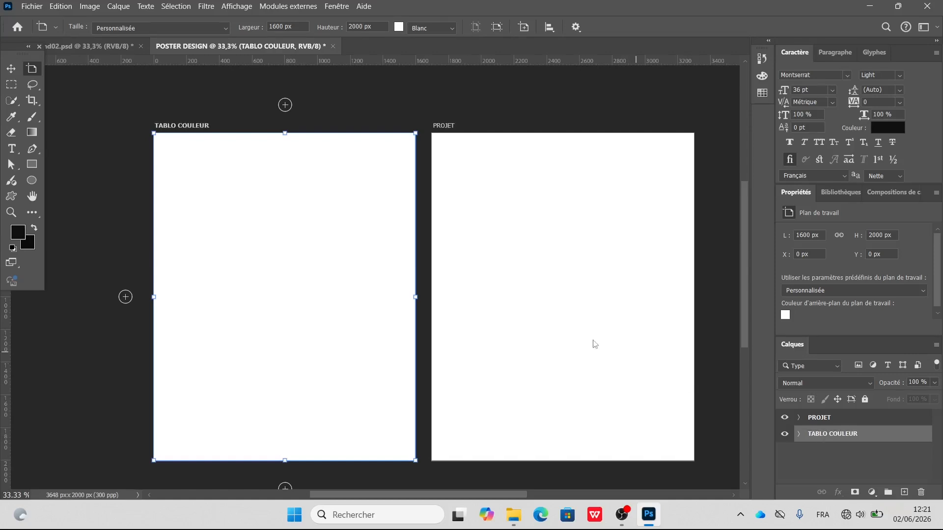
# Step: Place the Tablo couleur PSD file from the ASSET folder onto the TABLO COULEUR artboard
pyautogui.click(514, 515)
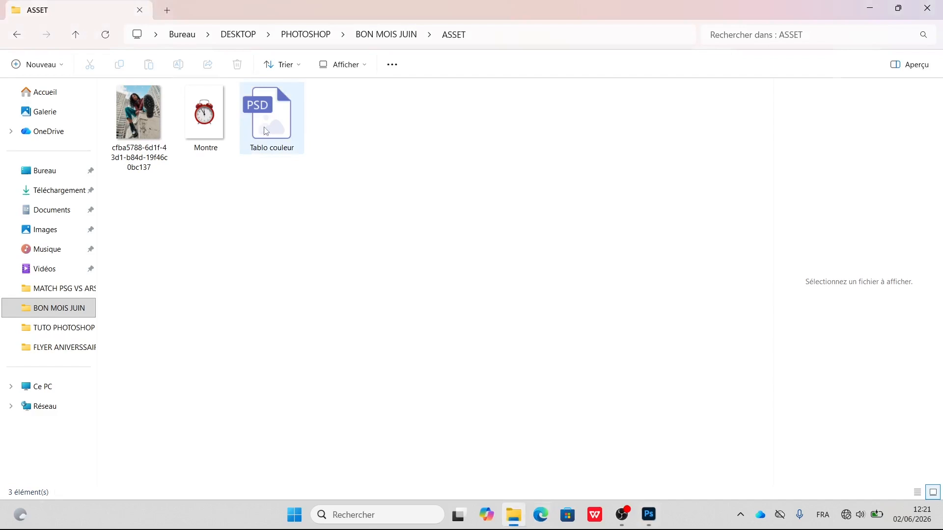
pyautogui.click(276, 146)
pyautogui.moveTo(276, 147); pyautogui.dragTo(259, 297)
# Step: Add a solid color fill layer to the PROJET artboard, using the light blue 96e4f7 sampled from the palette
pyautogui.click(801, 418)
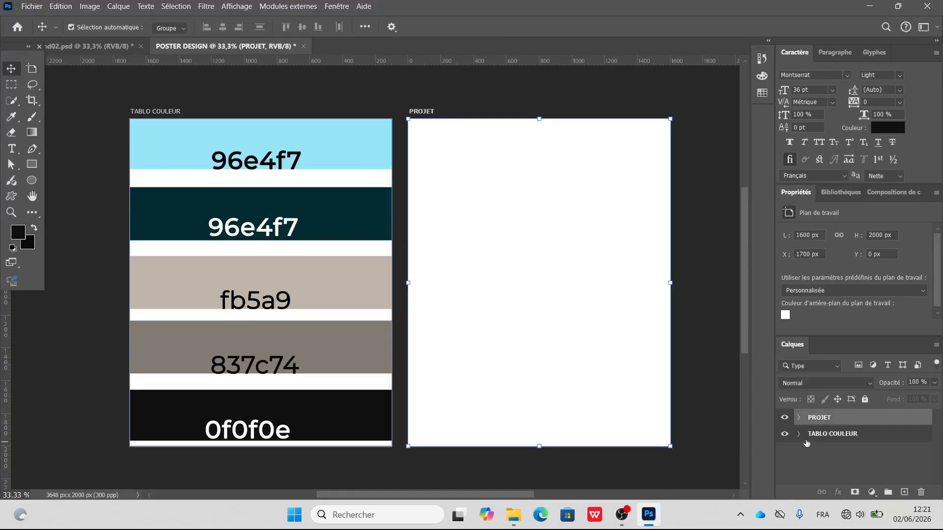
pyautogui.click(799, 419)
pyautogui.click(863, 434)
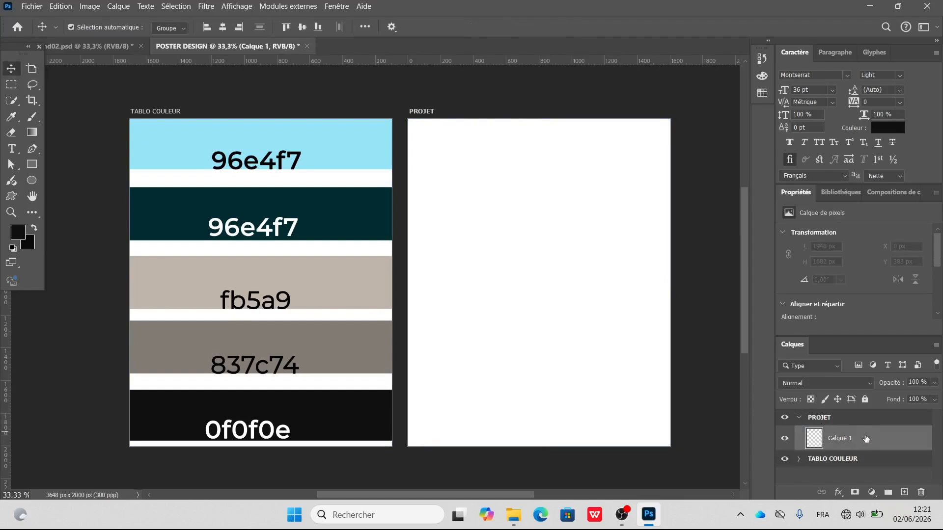
pyautogui.click(872, 492)
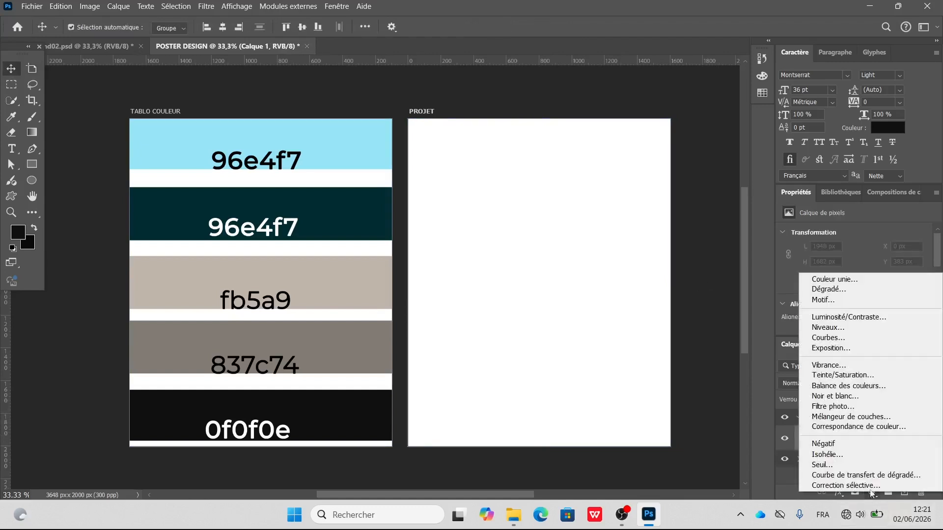
pyautogui.click(855, 280)
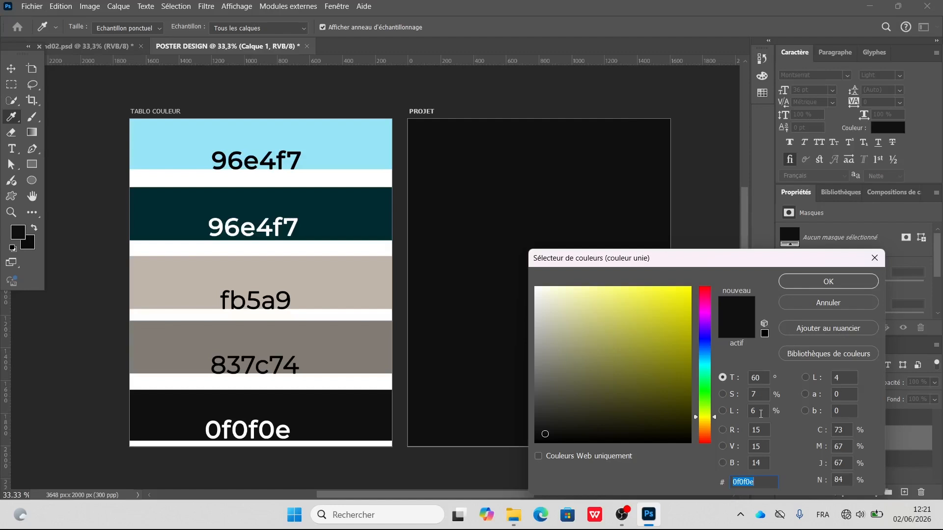
pyautogui.click(341, 156)
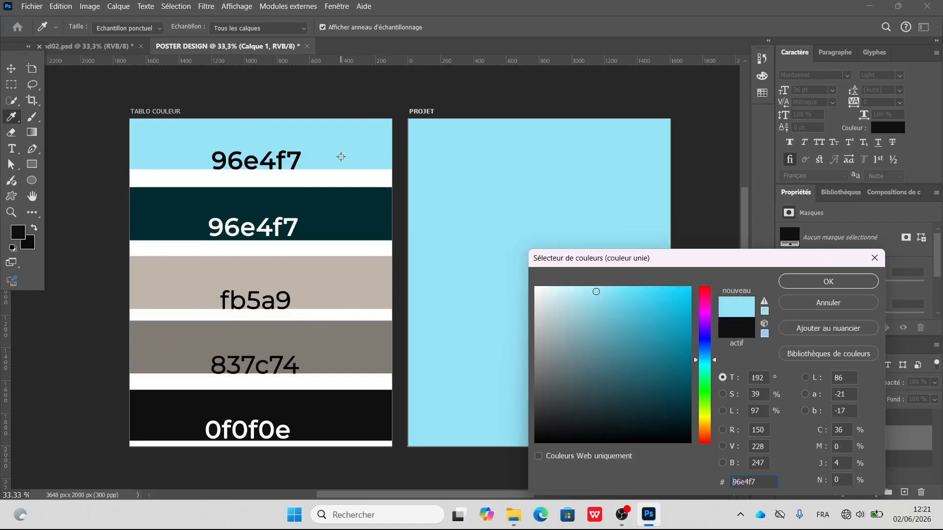
pyautogui.click(830, 281)
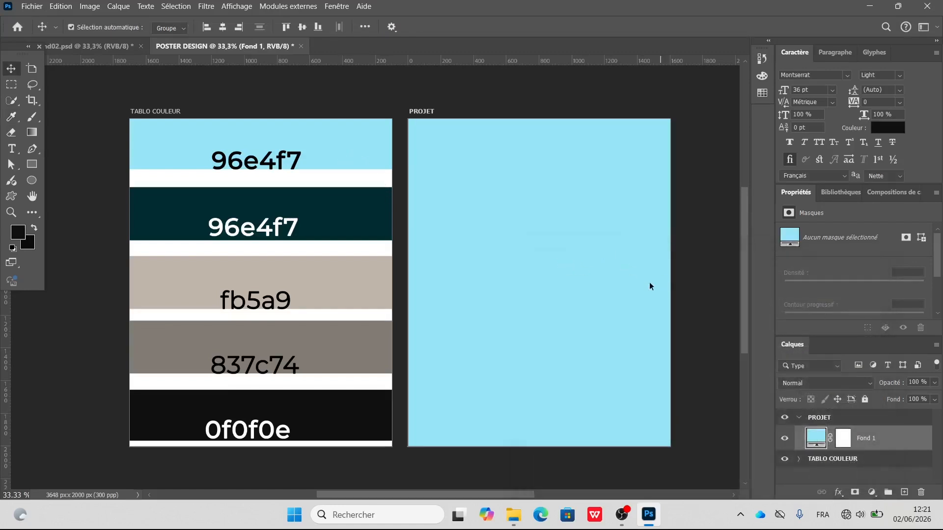
# Step: Rasterize the Fond 1 solid color layer in the PROJET artboard
pyautogui.click(698, 200)
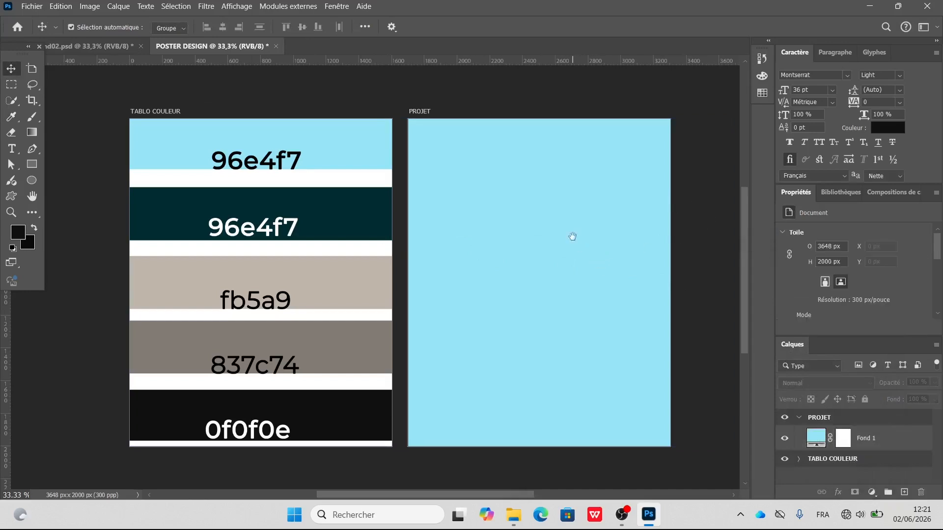
pyautogui.moveTo(565, 230); pyautogui.dragTo(513, 226)
pyautogui.click(883, 444)
pyautogui.rightClick(889, 437)
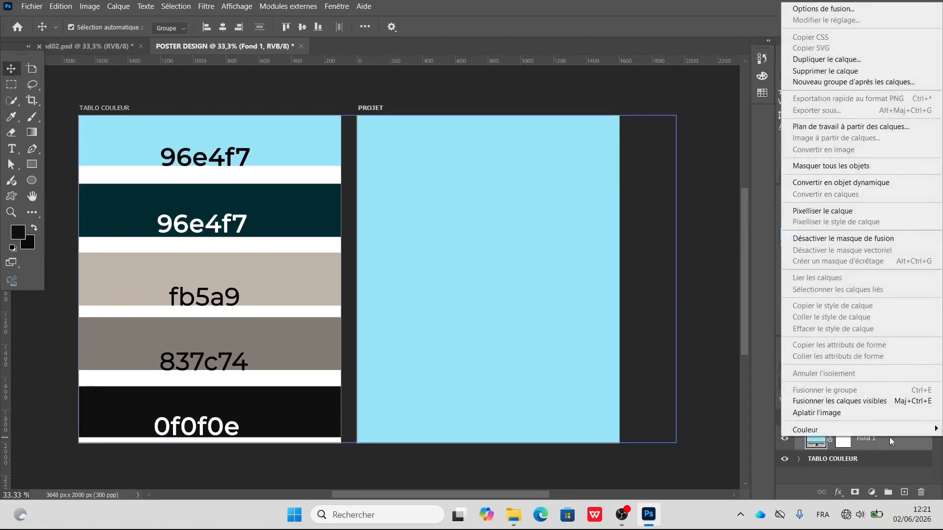
pyautogui.click(880, 443)
pyautogui.rightClick(877, 440)
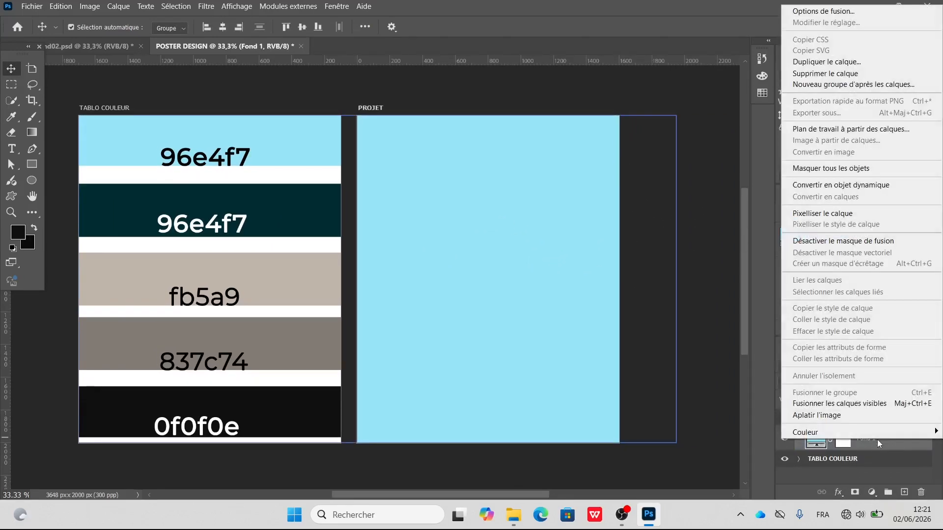
pyautogui.click(854, 214)
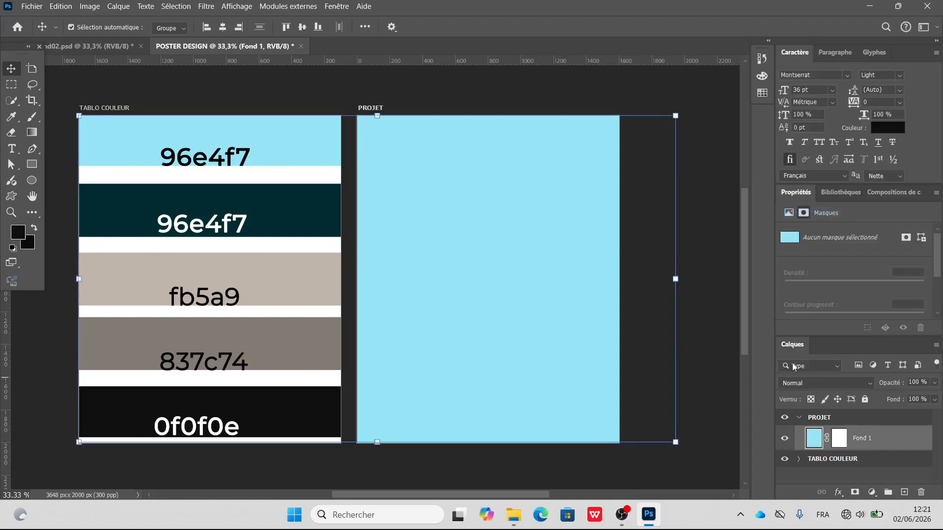
# Step: Erase the lower half of the blue Fond 1 layer with a soft 950 px Eraser to fade it into white
pyautogui.click(564, 296)
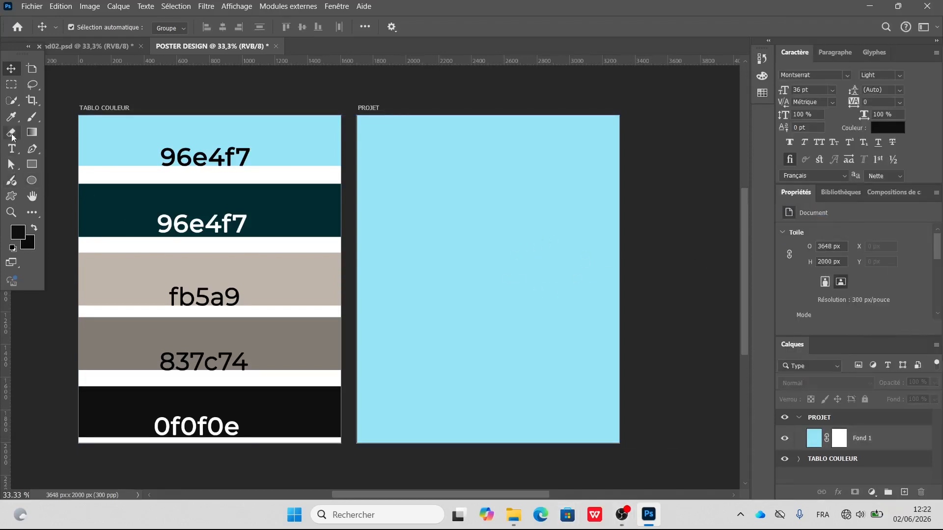
pyautogui.click(13, 136)
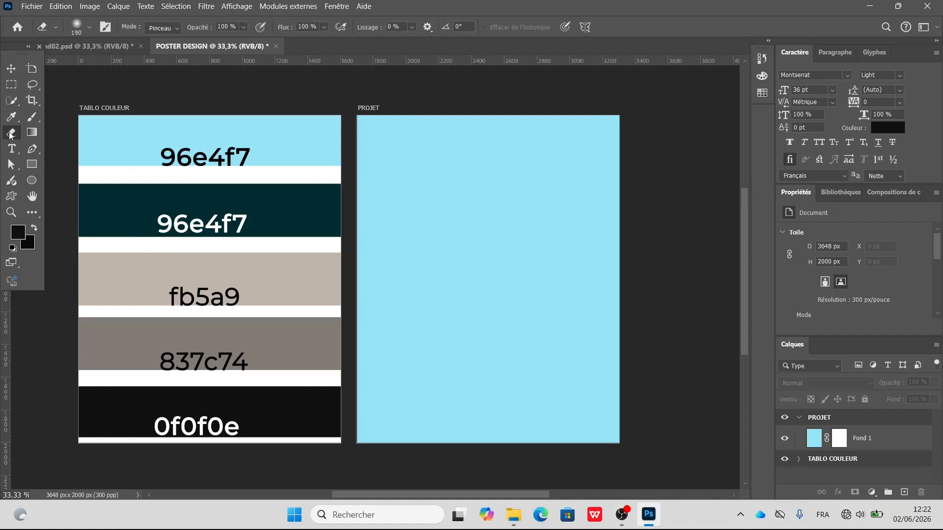
pyautogui.click(88, 28)
pyautogui.moveTo(128, 66); pyautogui.dragTo(140, 66)
pyautogui.write('950')
pyautogui.press('Return')
pyautogui.click(871, 439)
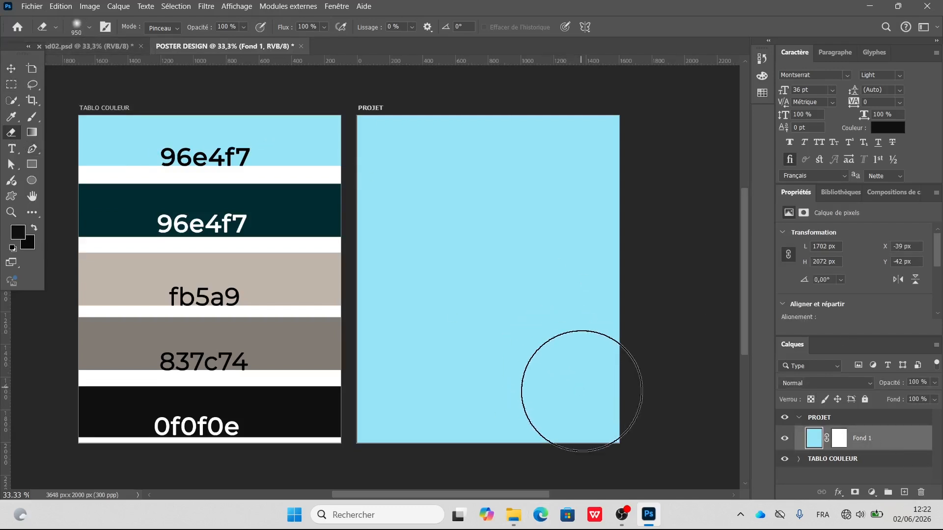
pyautogui.scroll(-1, 639, 436)
pyautogui.moveTo(626, 381)
pyautogui.mouseDown()
pyautogui.moveTo(450, 394)
pyautogui.moveTo(298, 385)
pyautogui.moveTo(308, 366)
pyautogui.moveTo(661, 324)
pyautogui.moveTo(273, 337)
pyautogui.mouseUp()
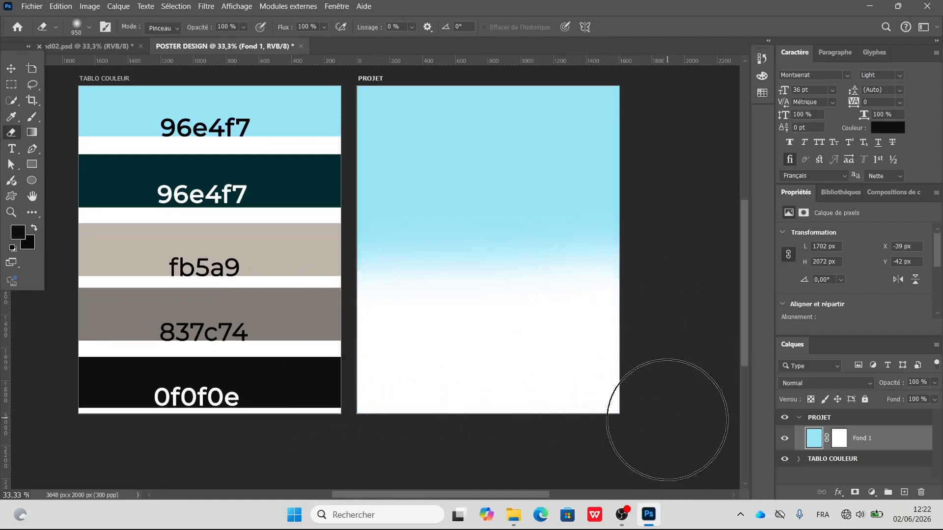
pyautogui.scroll(1, 629, 393)
pyautogui.press('v')
pyautogui.click(687, 281)
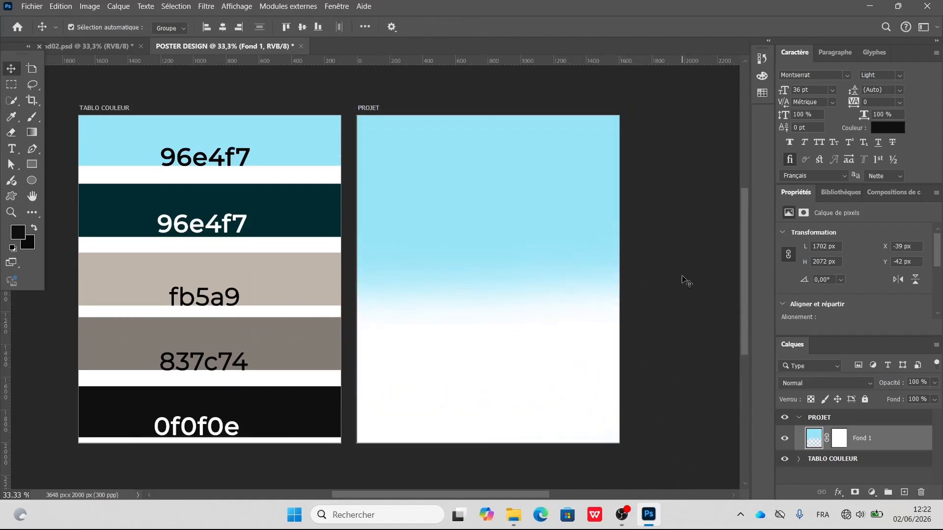
pyautogui.scroll(-1, 565, 283)
pyautogui.scroll(1, 555, 333)
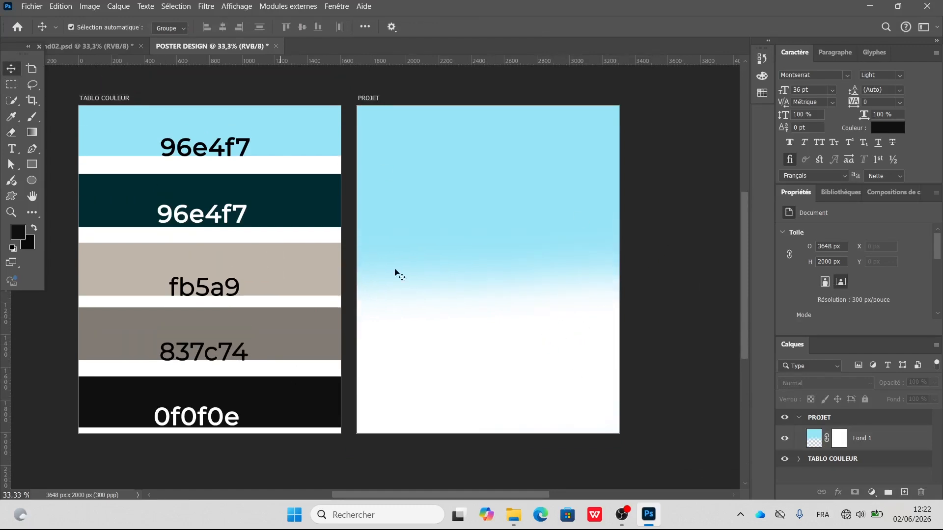
pyautogui.click(568, 277)
pyautogui.scroll(1, 568, 276)
pyautogui.click(689, 403)
# Step: Add the text WEEK in Montserrat ExtraBold, 36 pt, to the upper part of the PROJET artboard
pyautogui.click(11, 149)
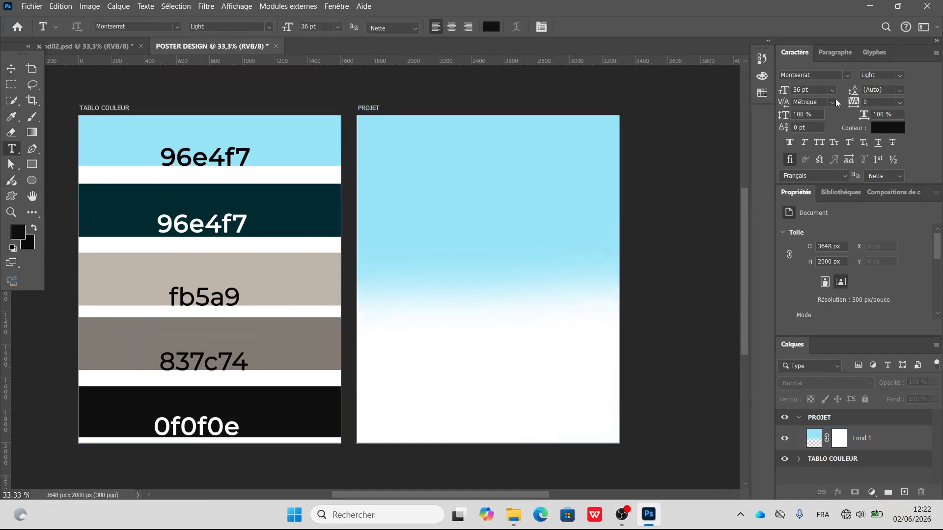
pyautogui.click(901, 76)
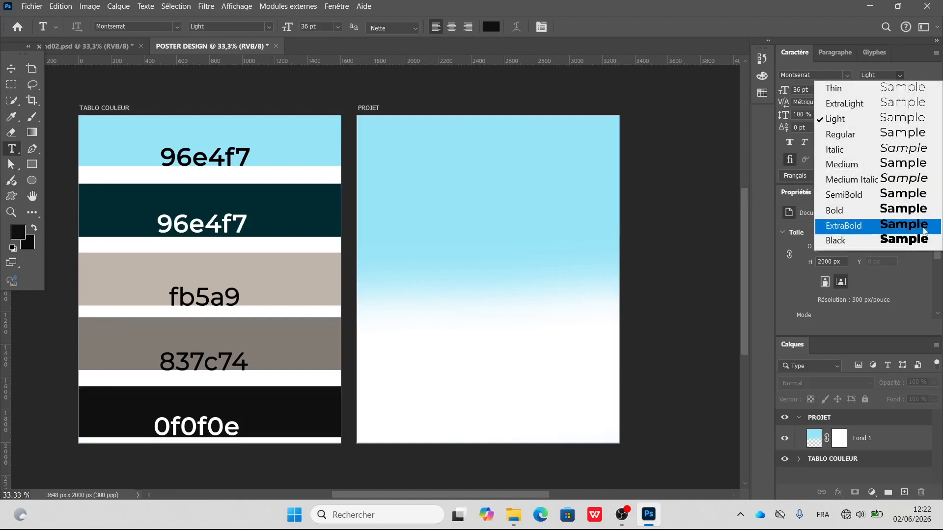
pyautogui.click(871, 226)
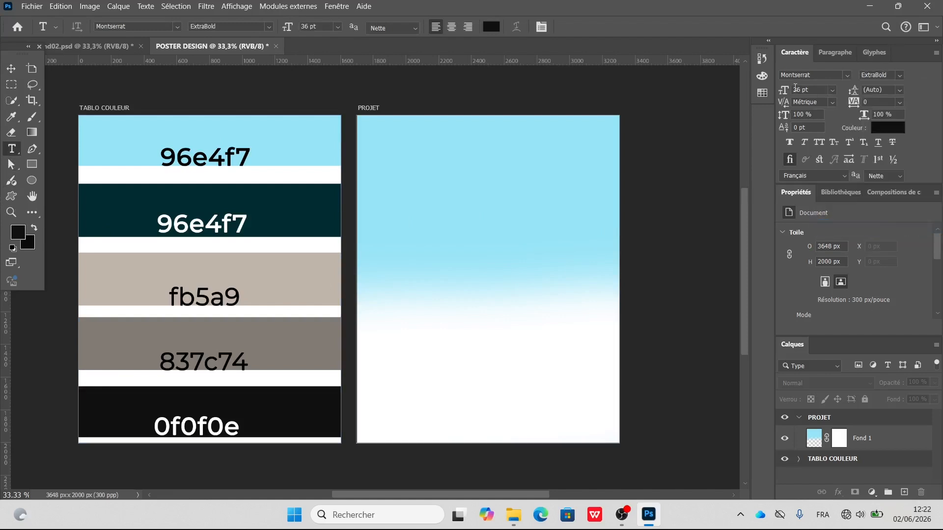
pyautogui.click(420, 197)
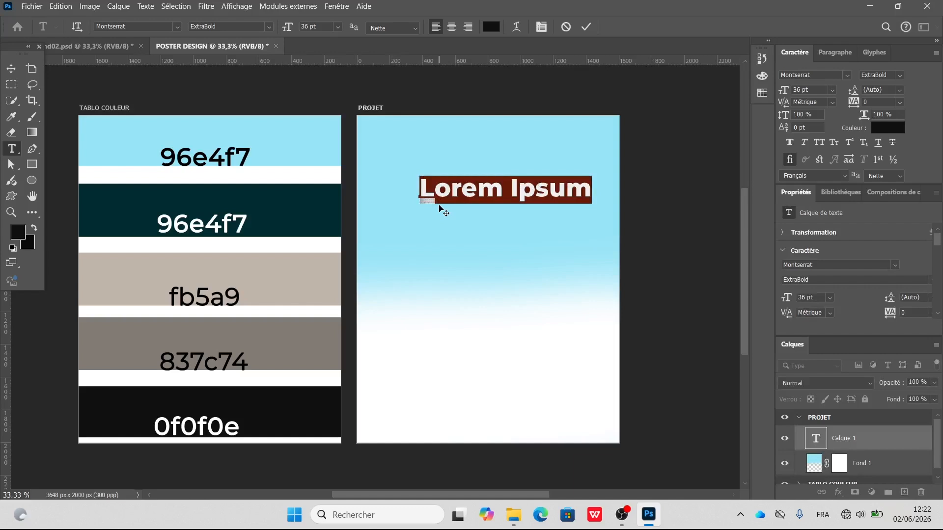
pyautogui.write('WEEK')
pyautogui.click(11, 68)
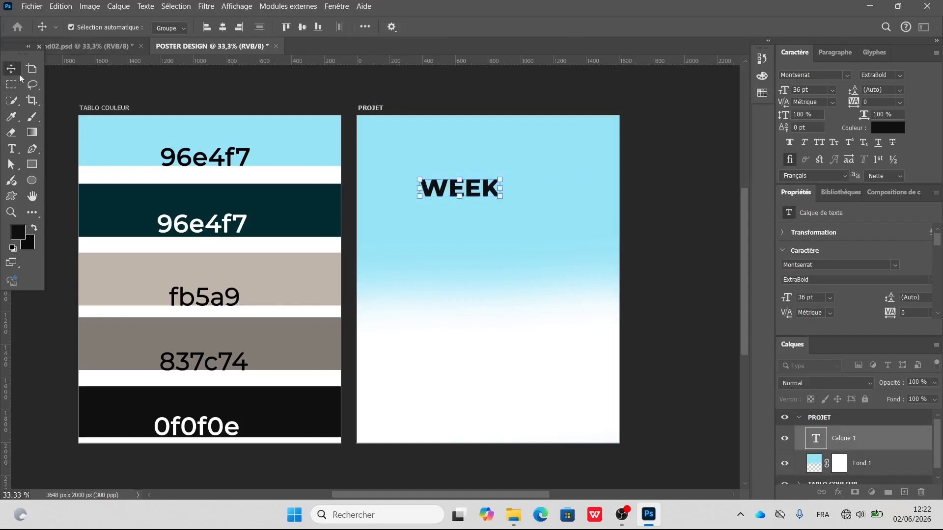
# Step: Scale the WEEK text up to about 309% so it nearly spans the PROJET artboard, and center it horizontally
pyautogui.moveTo(501, 202); pyautogui.dragTo(617, 280)
pyautogui.moveTo(417, 244); pyautogui.dragTo(373, 259)
pyautogui.moveTo(492, 236); pyautogui.dragTo(483, 221)
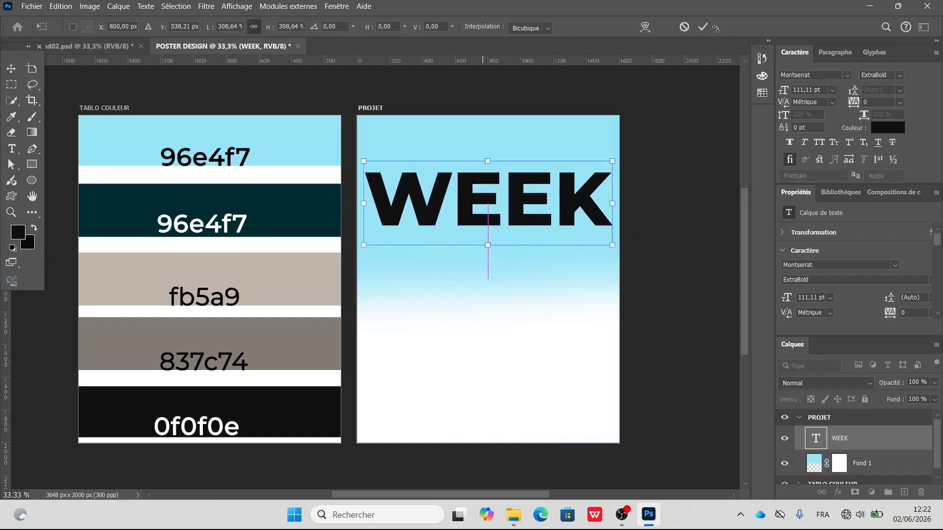
pyautogui.click(704, 26)
# Step: Add horizontal guides near the top of the PROJET artboard and move the WEEK text up to the upper guide
pyautogui.click(549, 71)
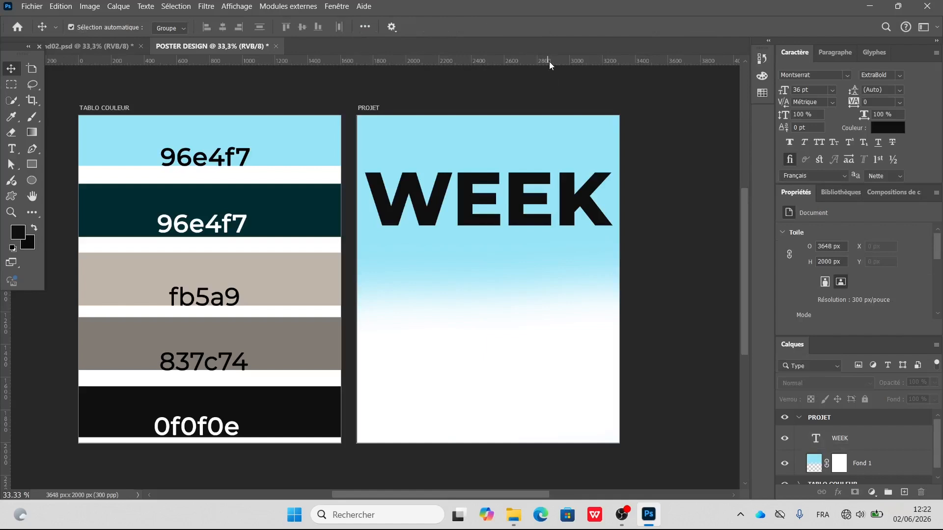
pyautogui.moveTo(555, 59); pyautogui.dragTo(552, 129)
pyautogui.moveTo(527, 196); pyautogui.dragTo(528, 155)
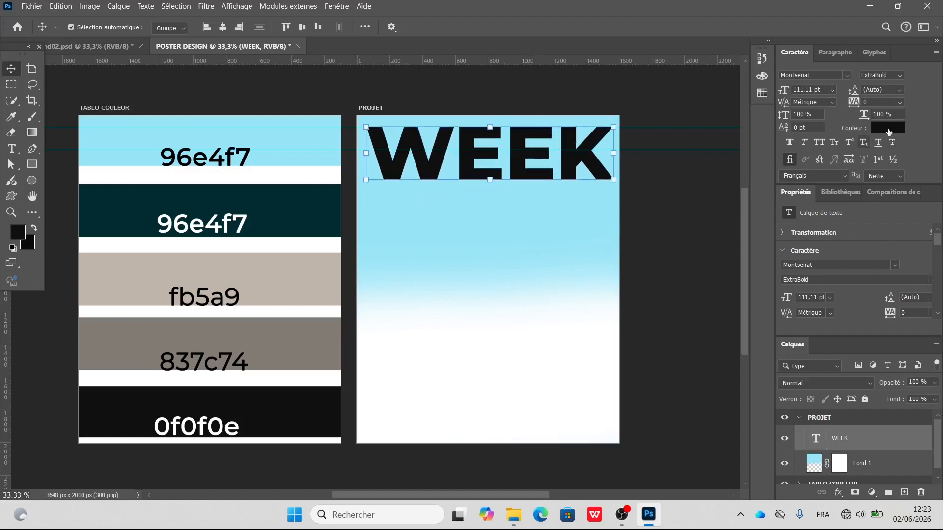
# Step: Recolor the WEEK text with the palette's dark teal 012c32 and stack two duplicates of it directly below
pyautogui.click(888, 128)
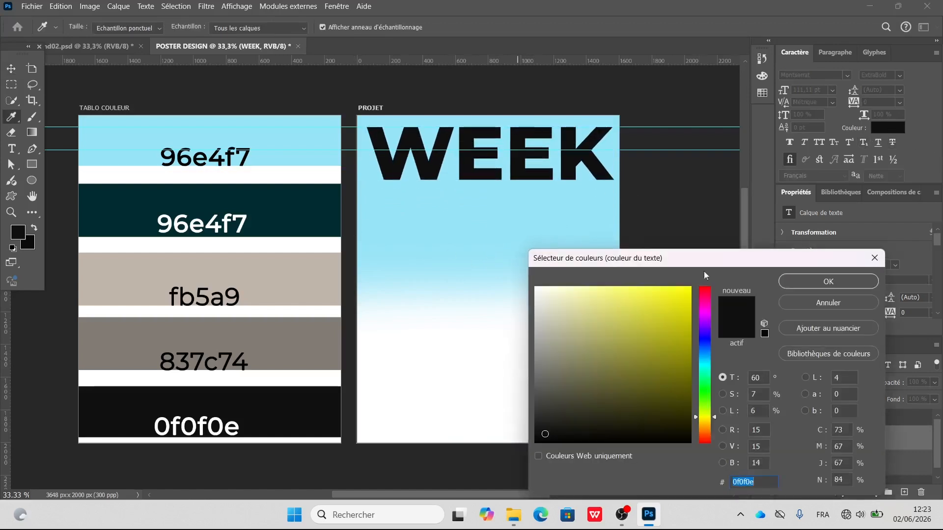
pyautogui.click(281, 216)
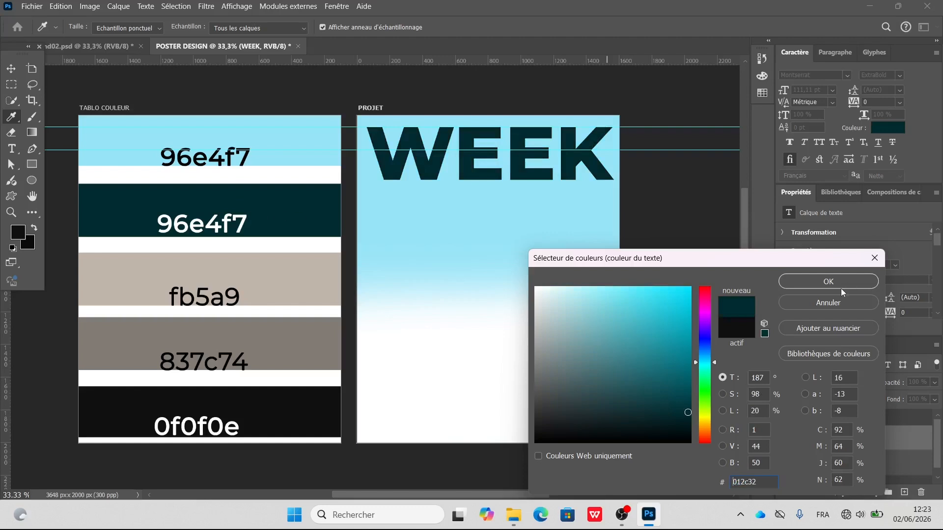
pyautogui.click(828, 285)
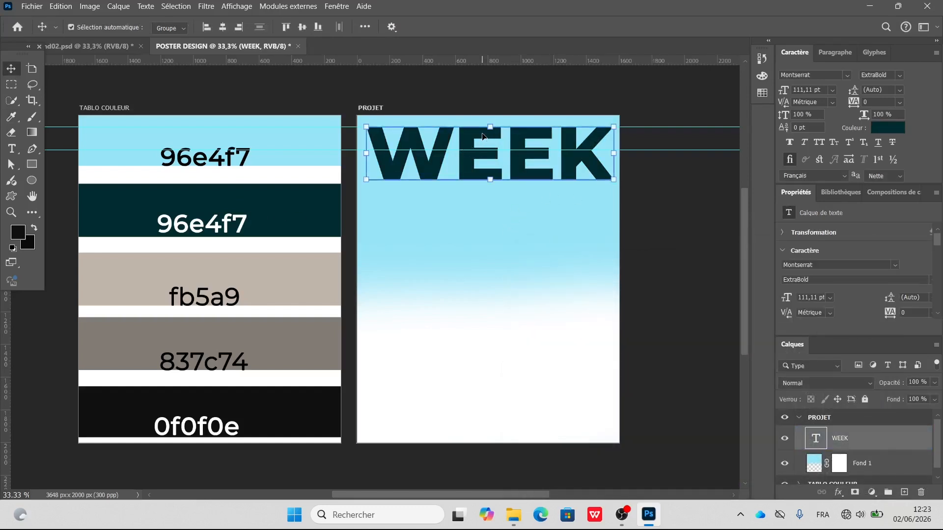
pyautogui.moveTo(476, 141); pyautogui.dragTo(477, 200)
pyautogui.moveTo(479, 199); pyautogui.dragTo(484, 258)
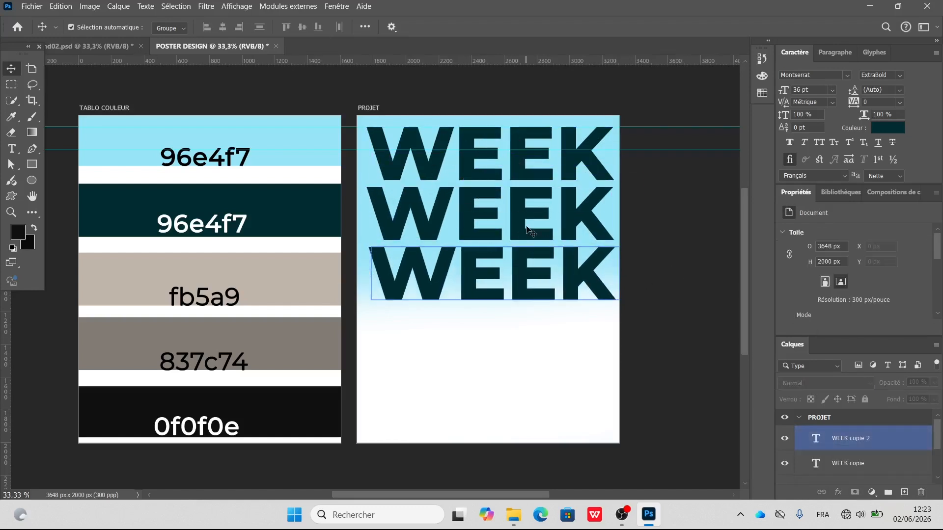
# Step: Rasterize the three stacked WEEK text layers and merge them into a single layer
pyautogui.click(525, 231)
pyautogui.click(525, 133)
pyautogui.keyDown('shift'); pyautogui.click(520, 277); pyautogui.keyUp('shift')
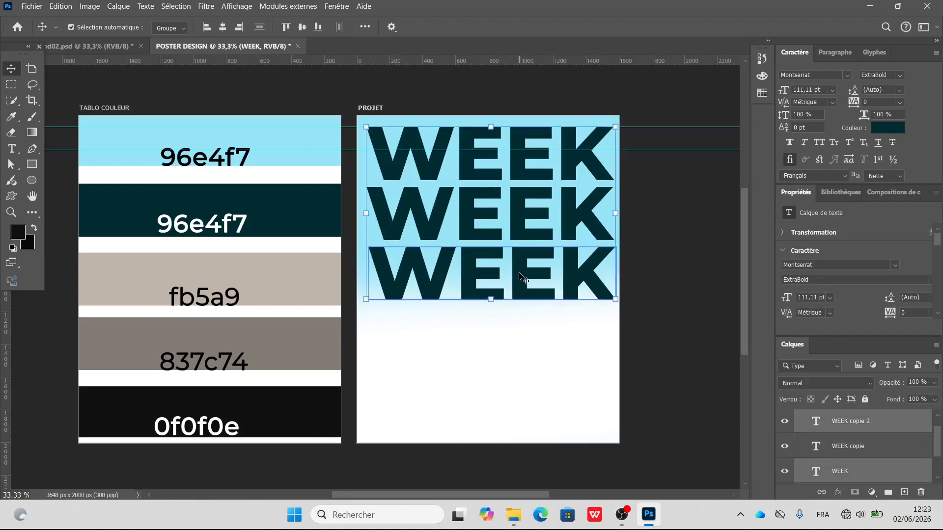
pyautogui.keyDown('shift'); pyautogui.click(509, 218); pyautogui.keyUp('shift')
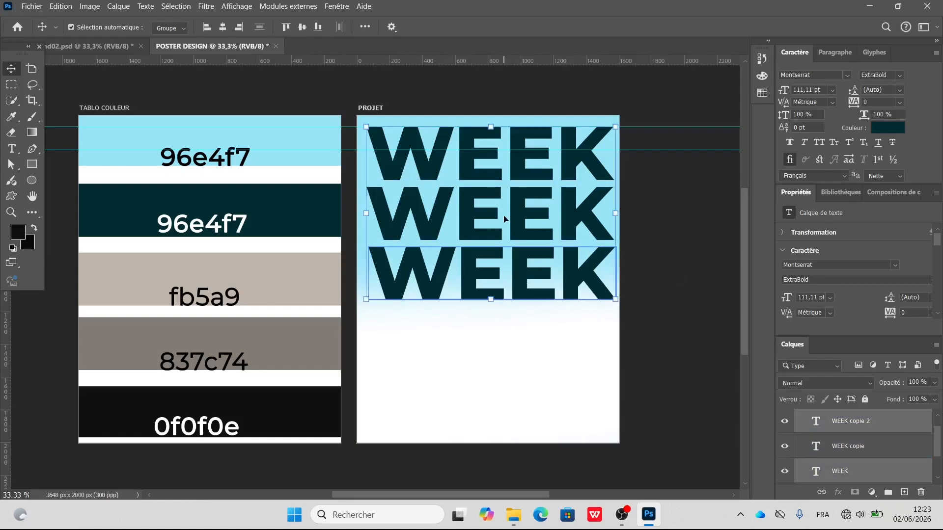
pyautogui.rightClick(913, 470)
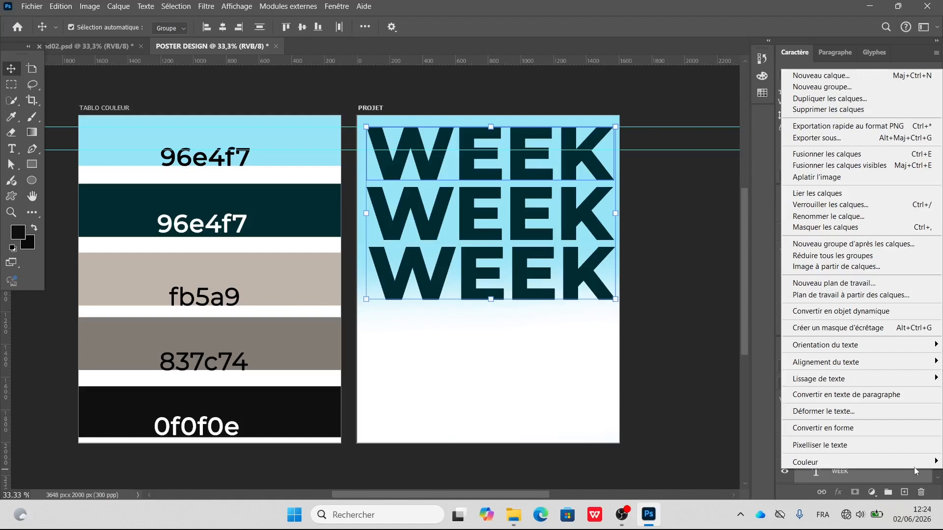
pyautogui.click(850, 446)
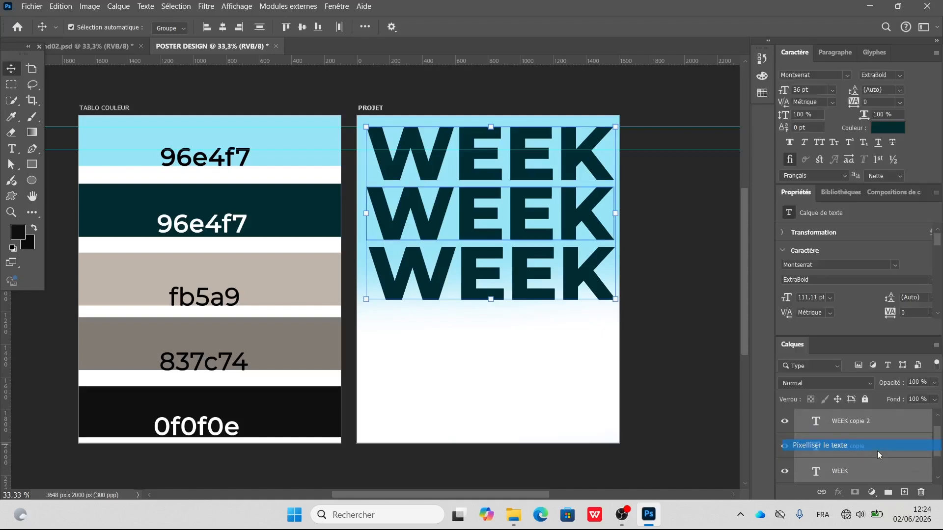
pyautogui.rightClick(877, 421)
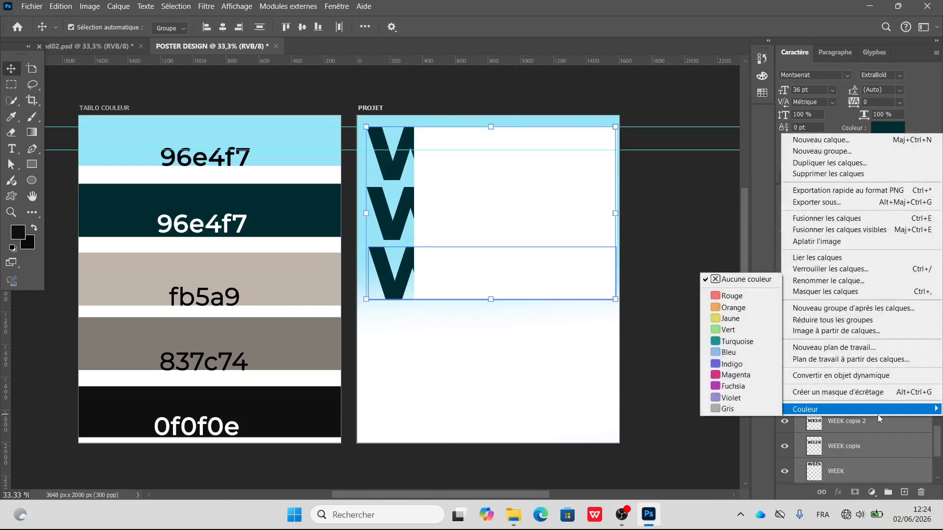
pyautogui.click(845, 220)
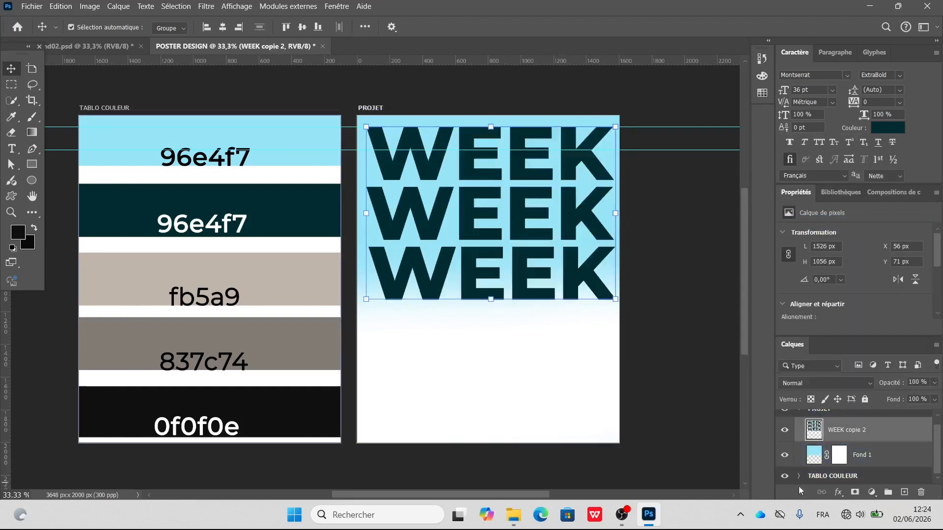
pyautogui.click(784, 431)
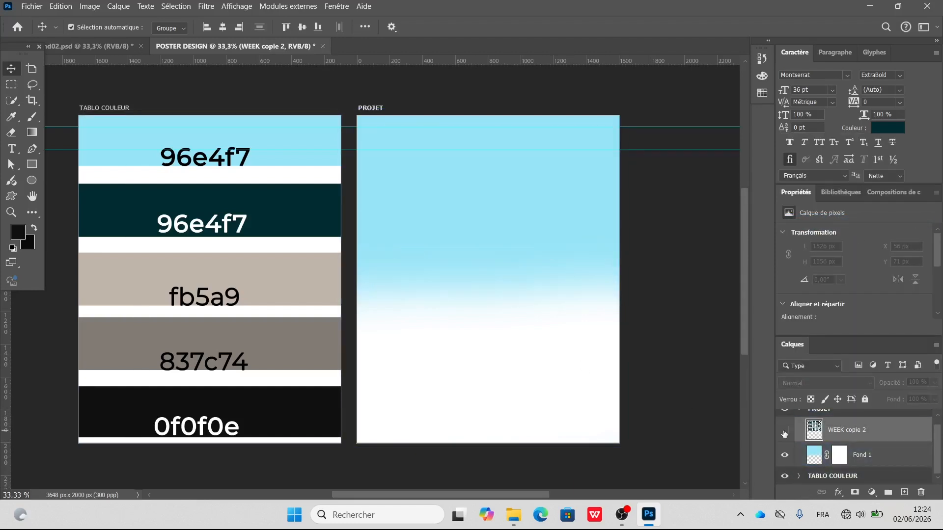
pyautogui.click(784, 431)
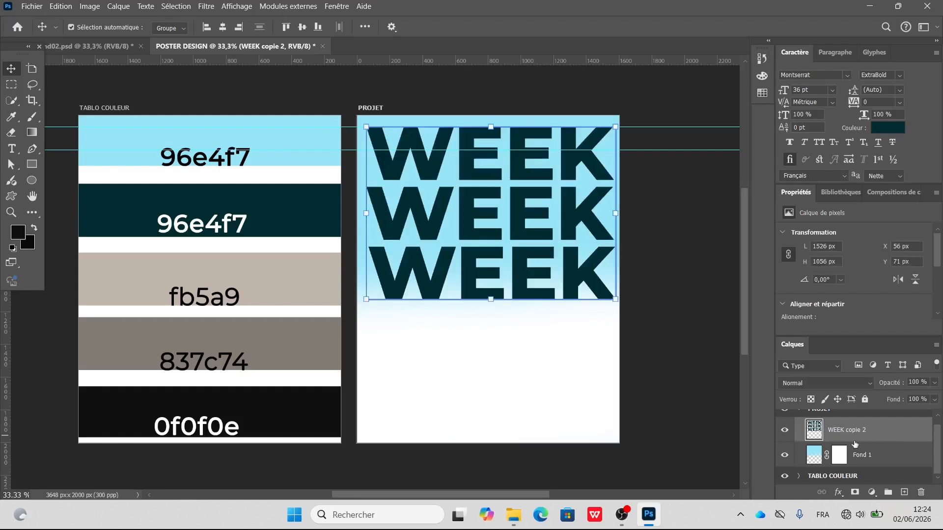
# Step: Set the merged WEEK layer's blend mode to Luminosité and its opacity to 15%
pyautogui.click(852, 385)
pyautogui.click(806, 484)
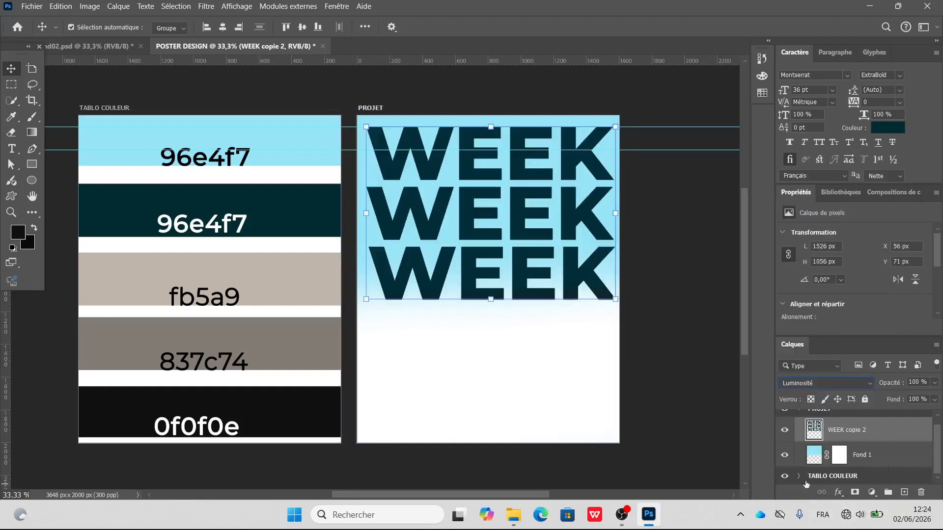
pyautogui.click(914, 382)
pyautogui.write('13')
pyautogui.press('Return')
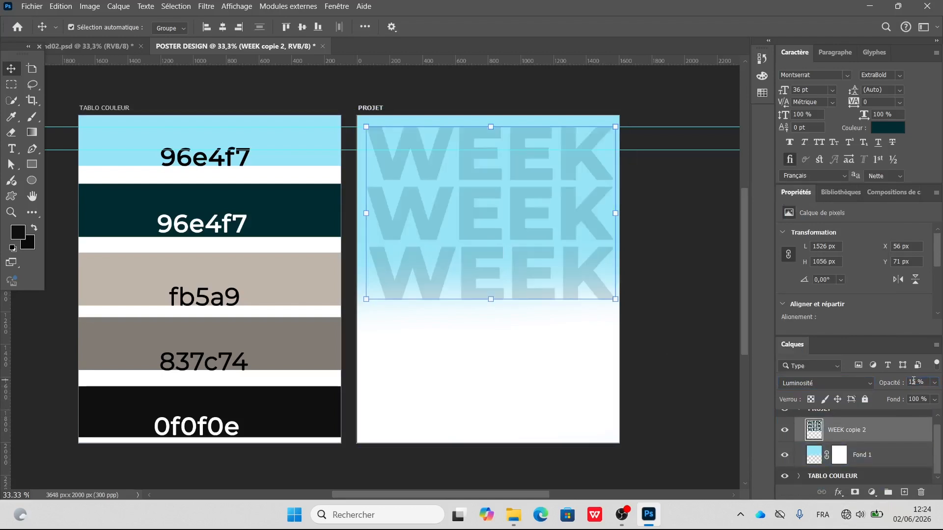
pyautogui.click(656, 226)
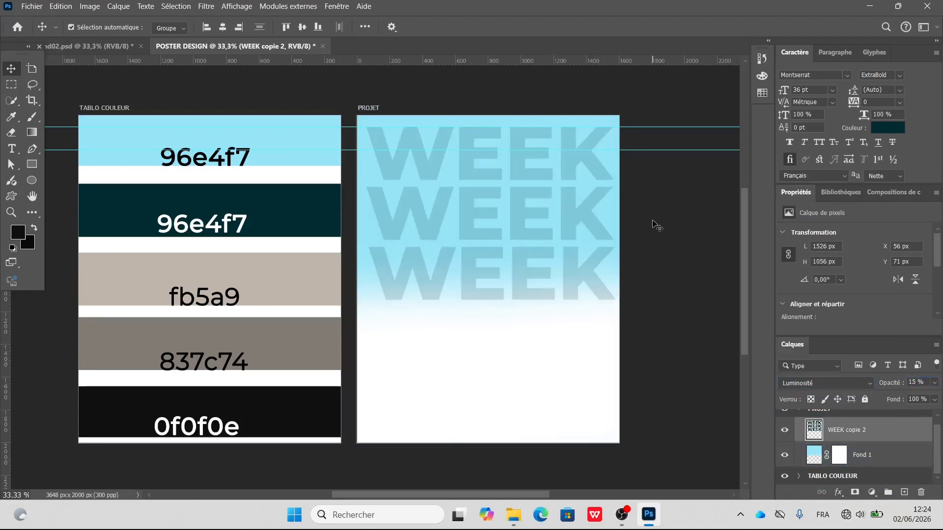
# Step: Fade the lowest WEEK line of the merged layer into the background with a soft 950 px Eraser
pyautogui.click(867, 433)
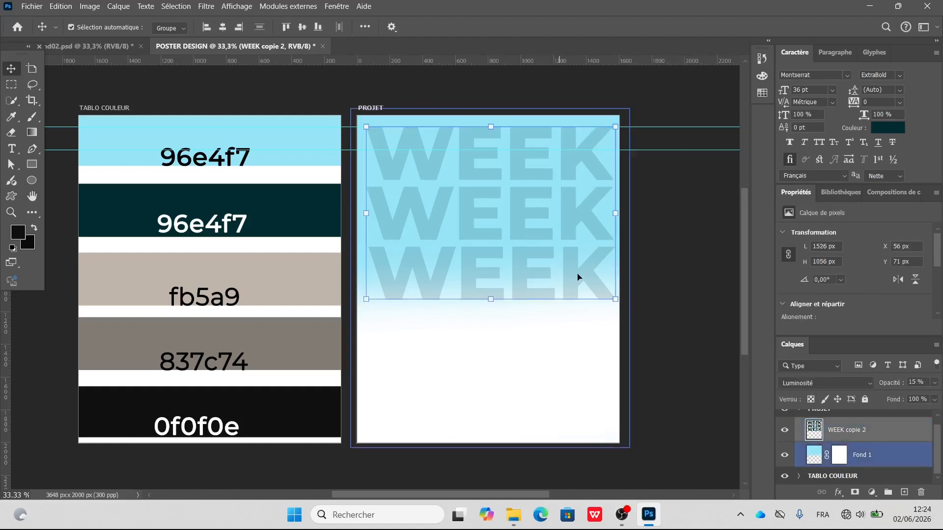
pyautogui.click(9, 134)
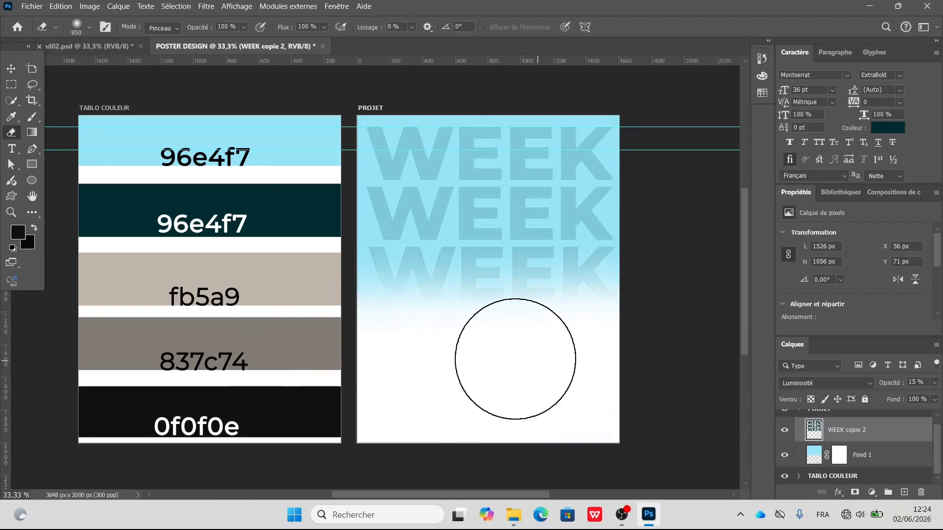
pyautogui.press('v')
pyautogui.click(681, 278)
pyautogui.scroll(3, 509, 267)
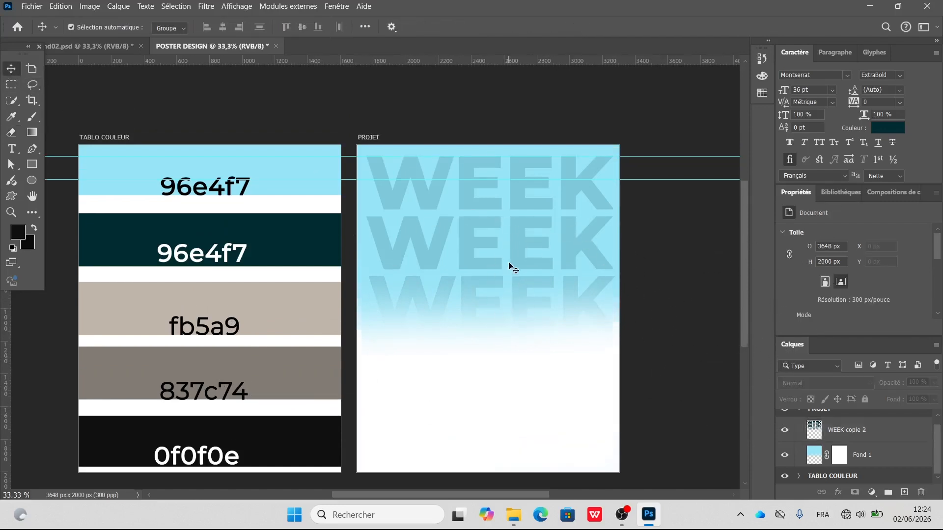
pyautogui.scroll(-2, 589, 336)
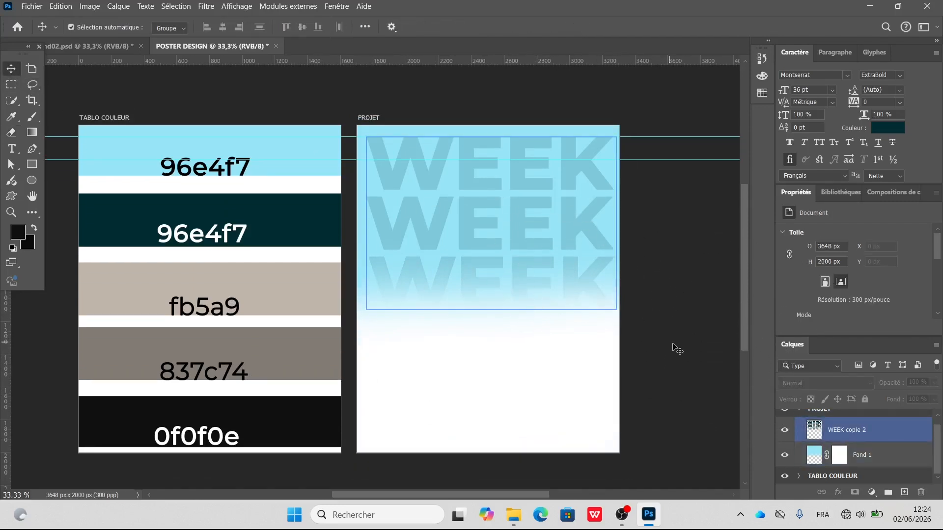
# Step: Apply a Gaussian blur with a radius of 8 pixels to the merged WEEK layer
pyautogui.click(886, 440)
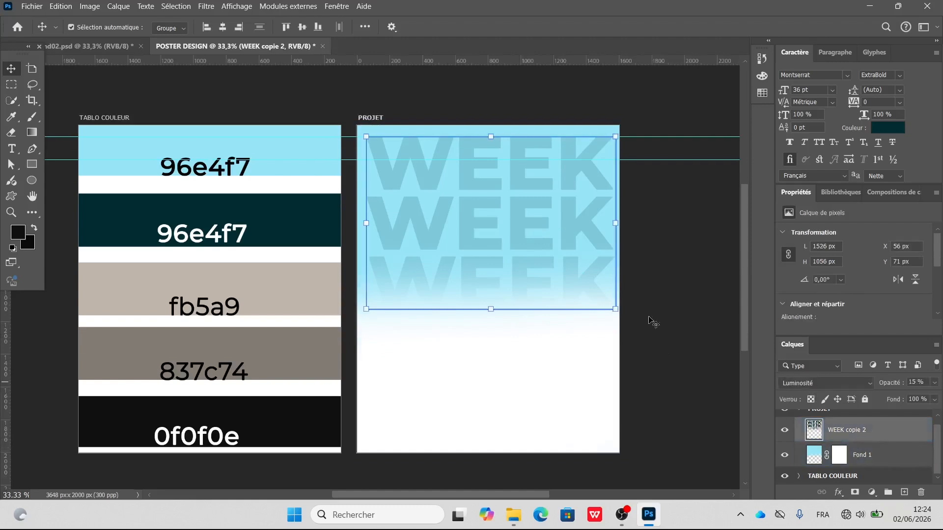
pyautogui.scroll(1, 564, 250)
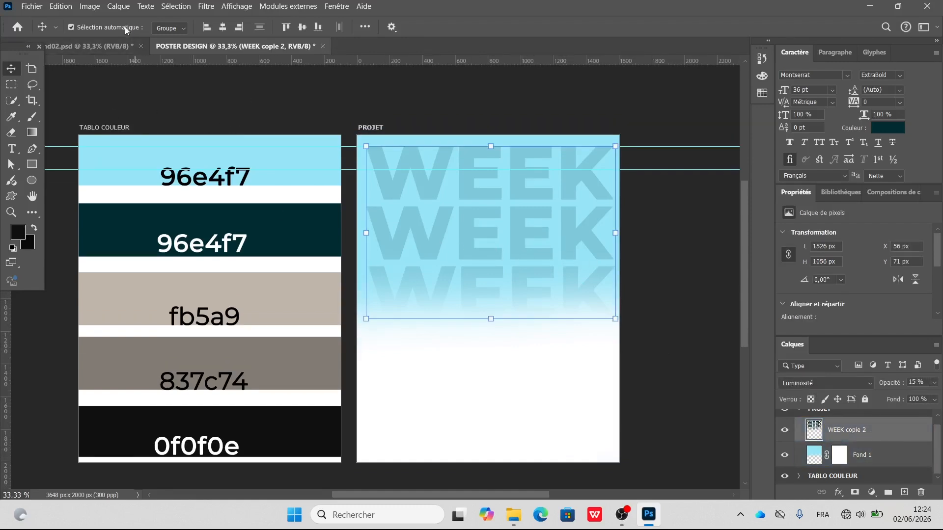
pyautogui.click(206, 6)
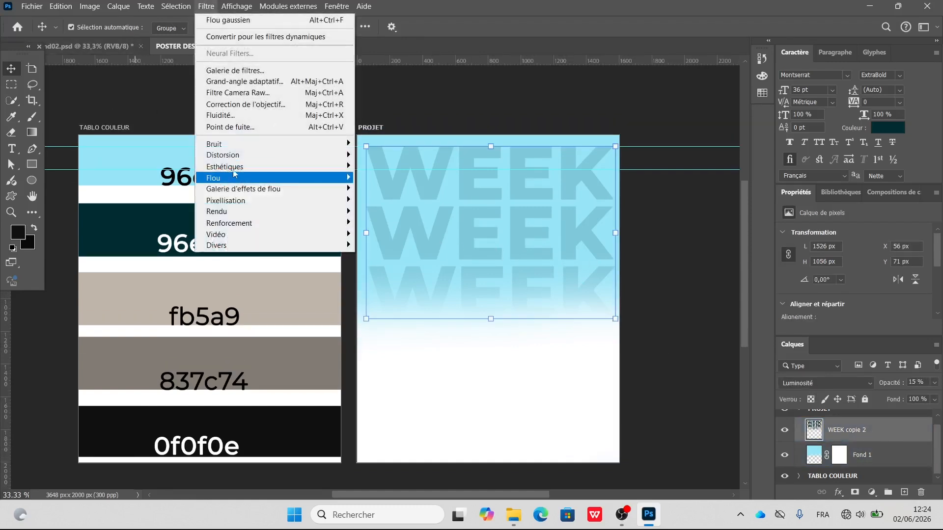
pyautogui.moveTo(236, 178)
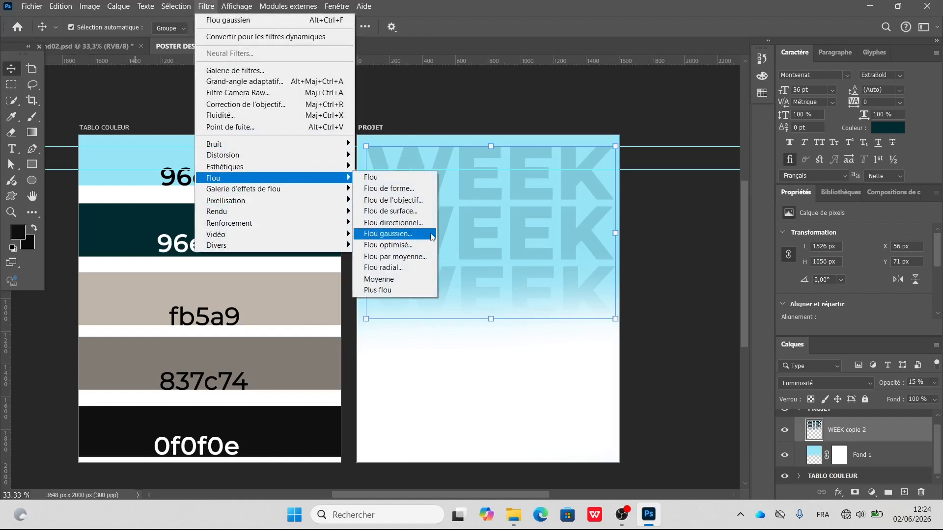
pyautogui.click(415, 237)
pyautogui.write('8')
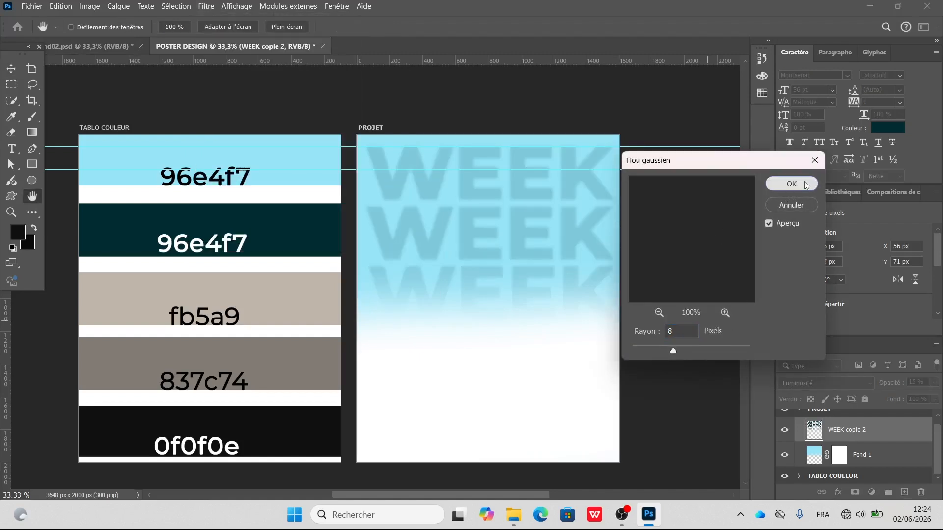
pyautogui.click(792, 184)
pyautogui.click(516, 298)
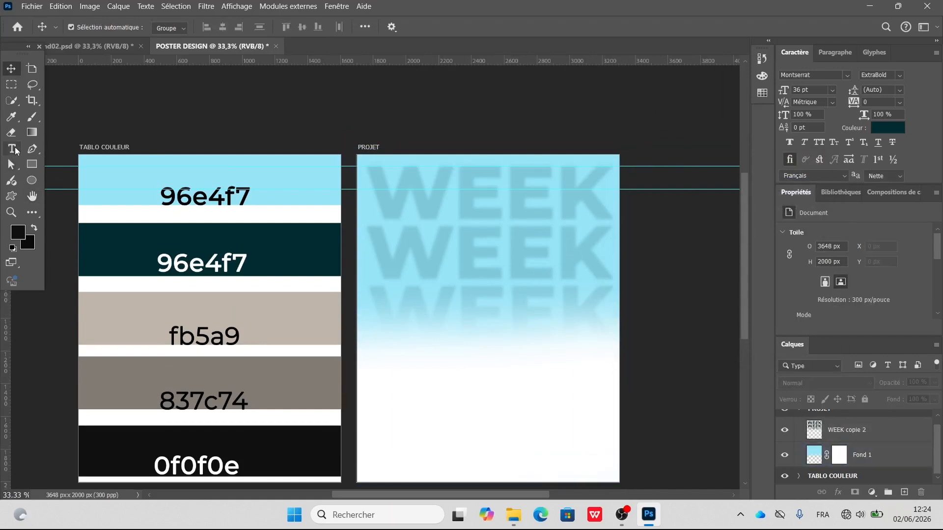
# Step: Add the text WEEK in Dharma Gothic E Regular, 36 pt, over the blurred WEEK lines on the PROJET artboard
pyautogui.click(10, 150)
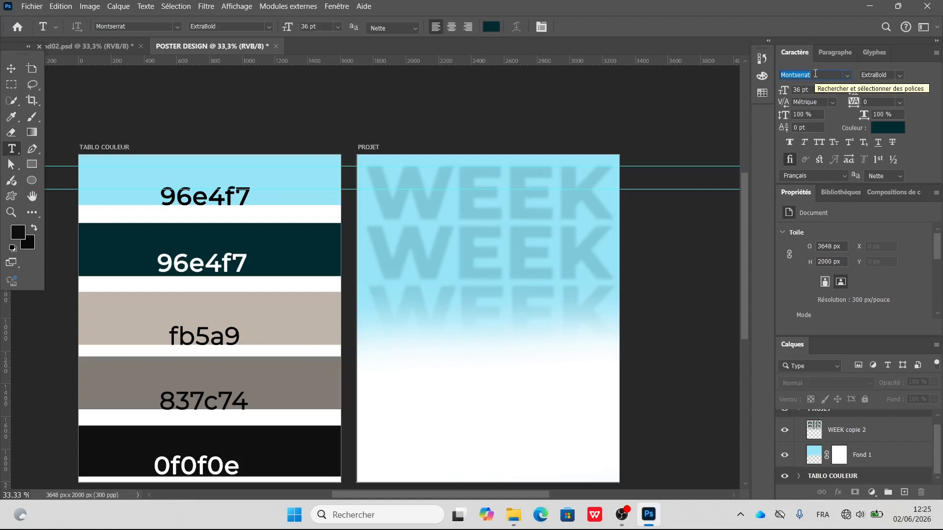
pyautogui.write('dh')
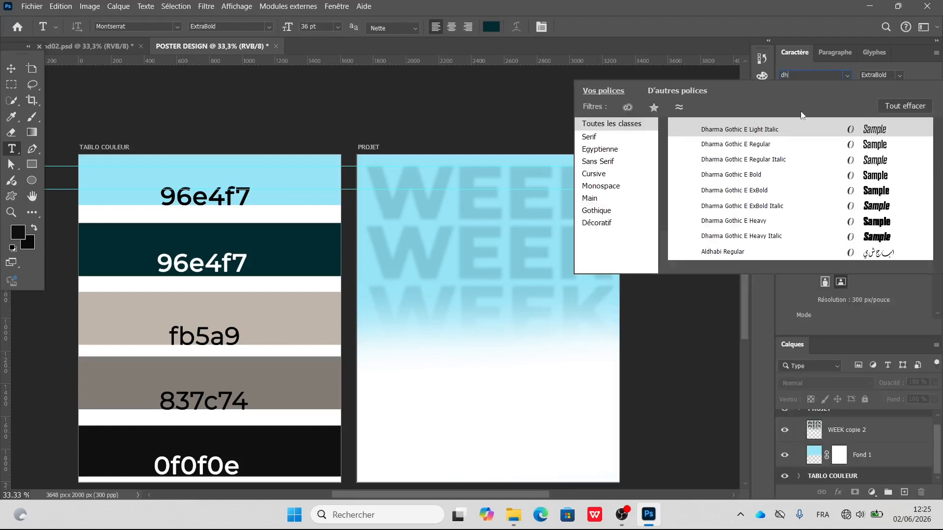
pyautogui.click(752, 144)
pyautogui.scroll(1, 475, 289)
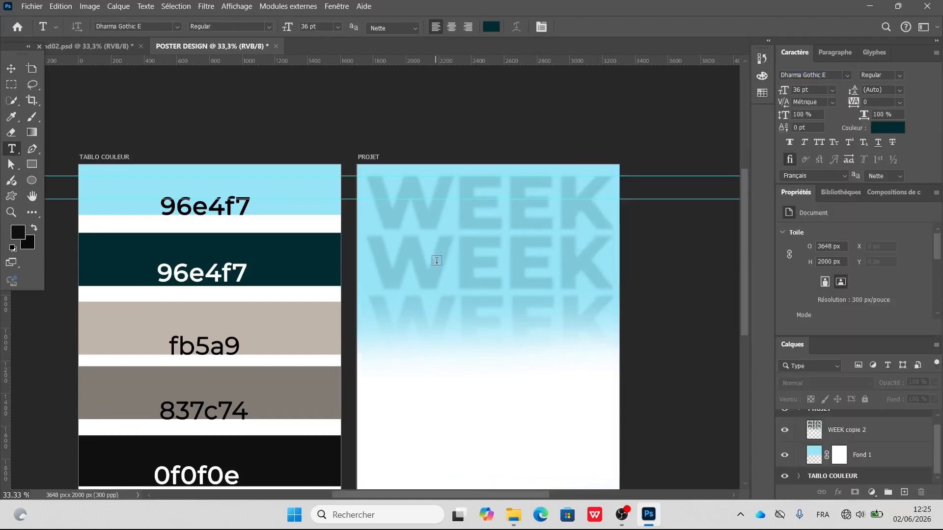
pyautogui.scroll(-1, 447, 272)
pyautogui.scroll(1, 444, 265)
pyautogui.click(426, 254)
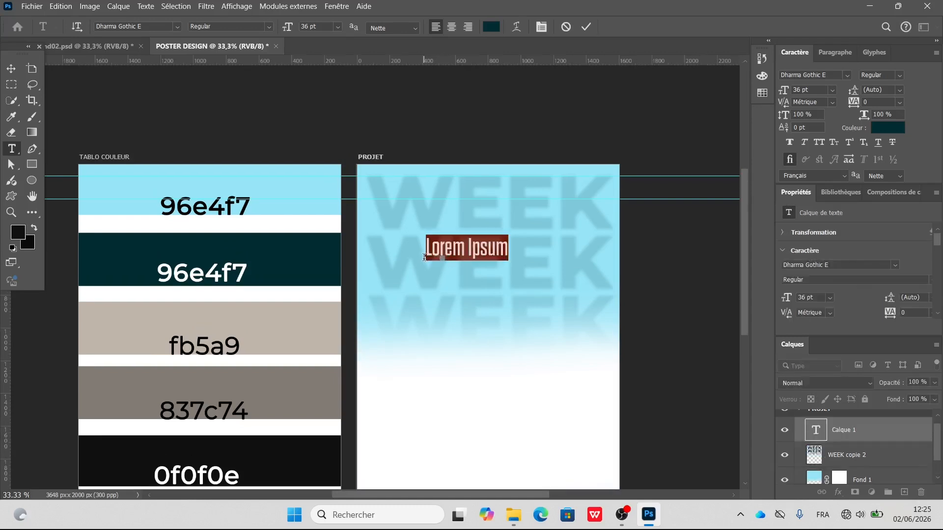
pyautogui.write('WEEK')
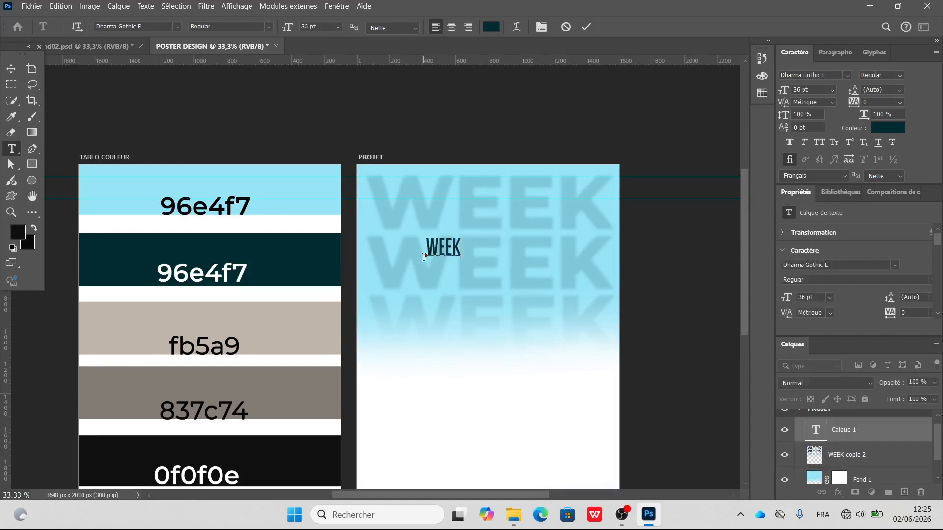
pyautogui.click(11, 69)
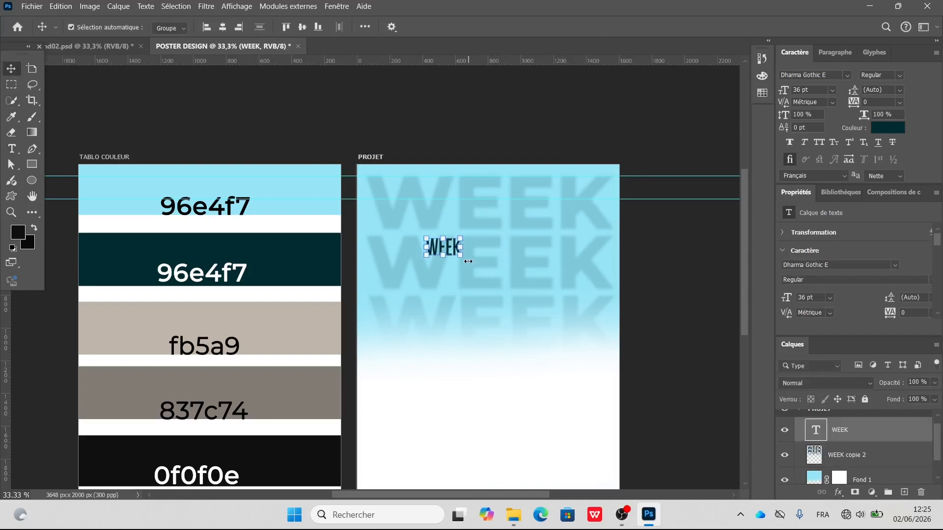
# Step: Enlarge the new WEEK text to about 236 pt with faux bold and -40 tracking, and center it horizontally on the PROJET artboard
pyautogui.moveTo(462, 257); pyautogui.dragTo(625, 382)
pyautogui.moveTo(524, 275); pyautogui.dragTo(471, 224)
pyautogui.moveTo(567, 329); pyautogui.dragTo(609, 360)
pyautogui.click(704, 27)
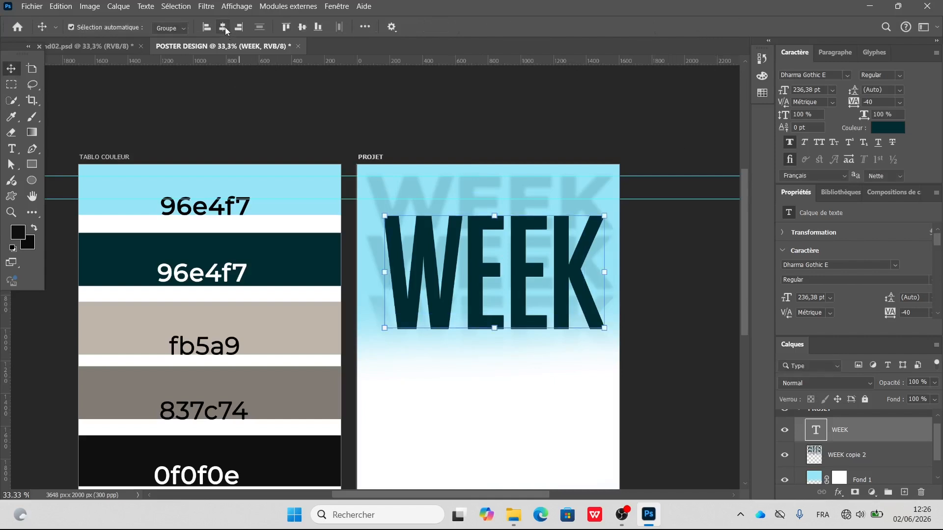
pyautogui.click(223, 28)
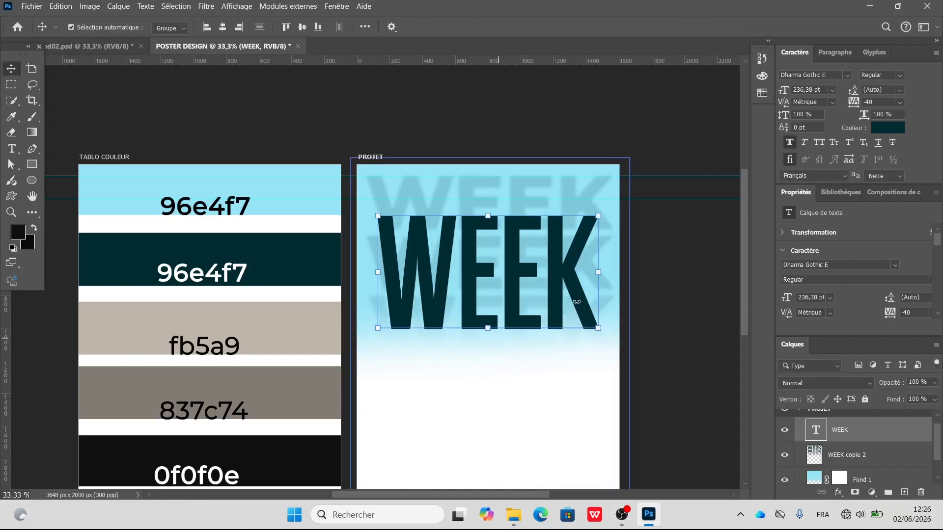
pyautogui.click(479, 277)
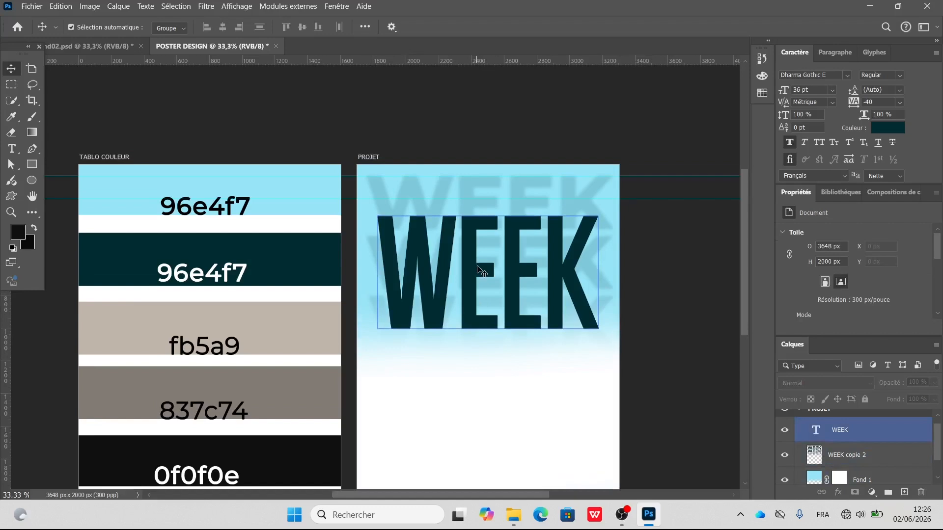
pyautogui.click(648, 285)
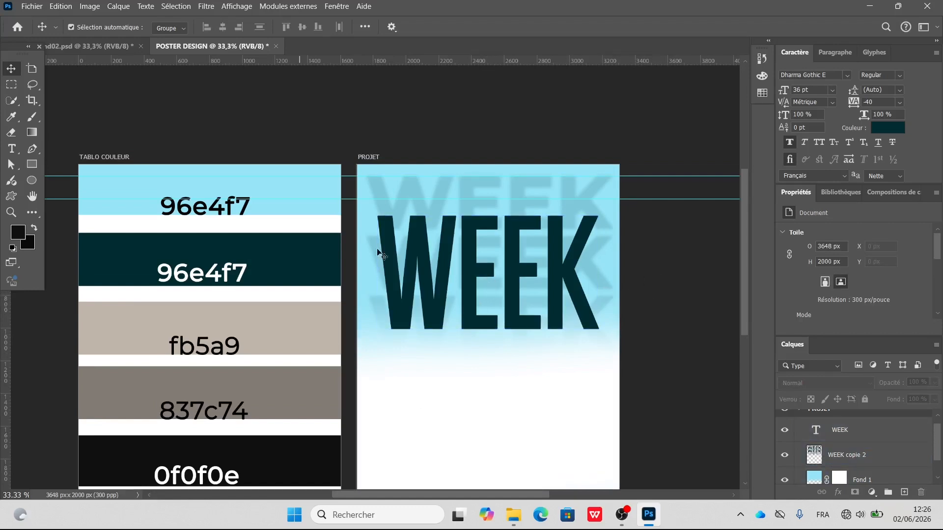
# Step: Add the text HAPPY NEW in Montserrat Regular, 20 pt, in the white area below the WEEK title on the PROJET artboard
pyautogui.click(461, 284)
pyautogui.click(79, 175)
pyautogui.click(11, 148)
pyautogui.click(815, 74)
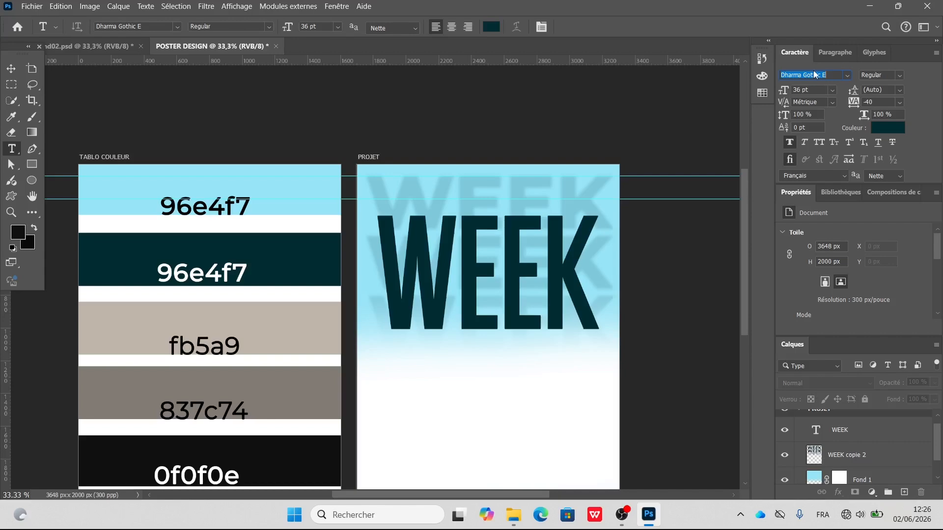
pyautogui.write('MONT')
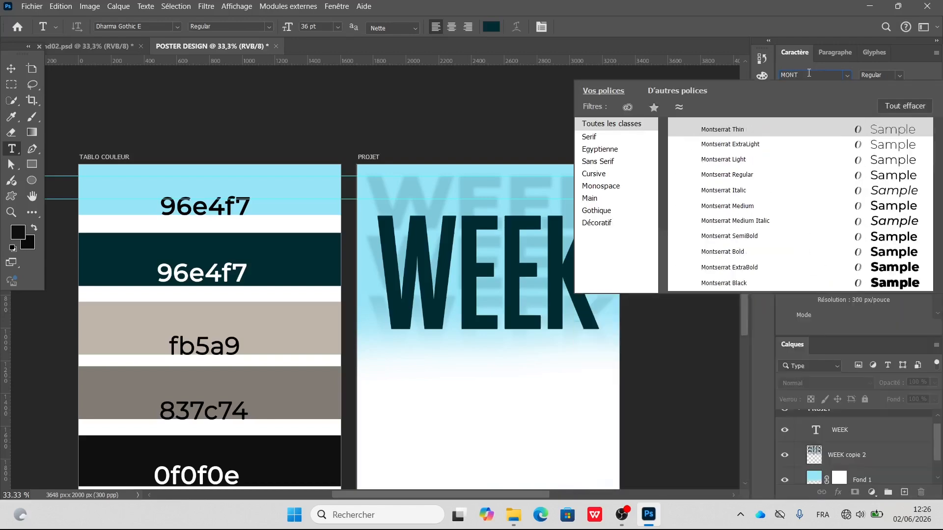
pyautogui.click(870, 175)
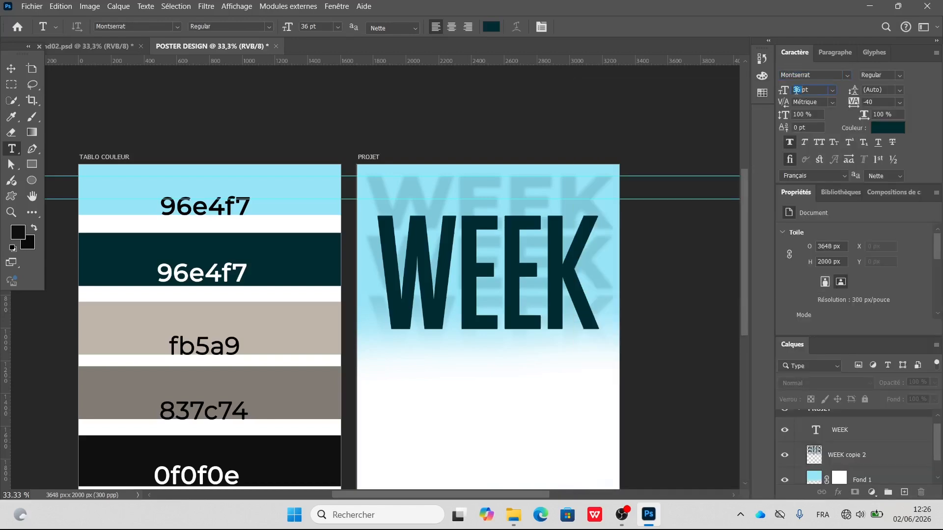
pyautogui.write('20')
pyautogui.click(429, 405)
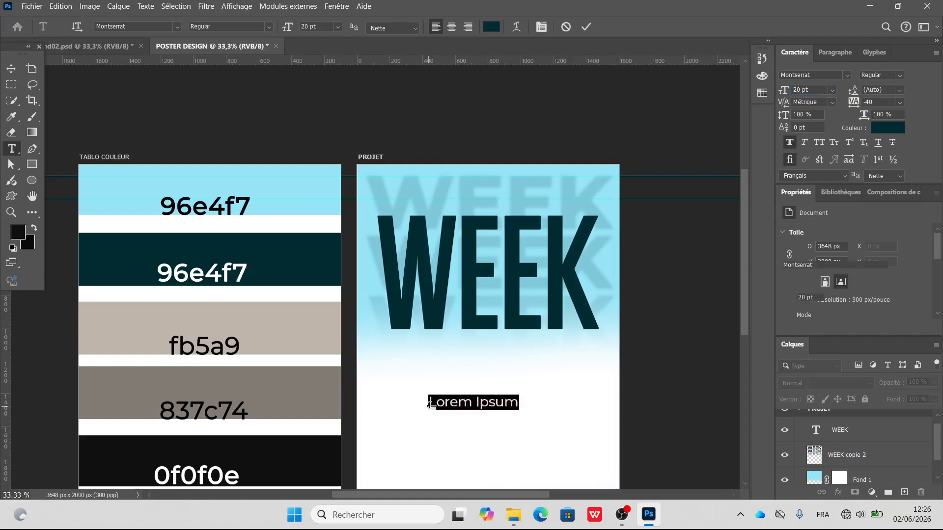
pyautogui.write('HAPPY NEW')
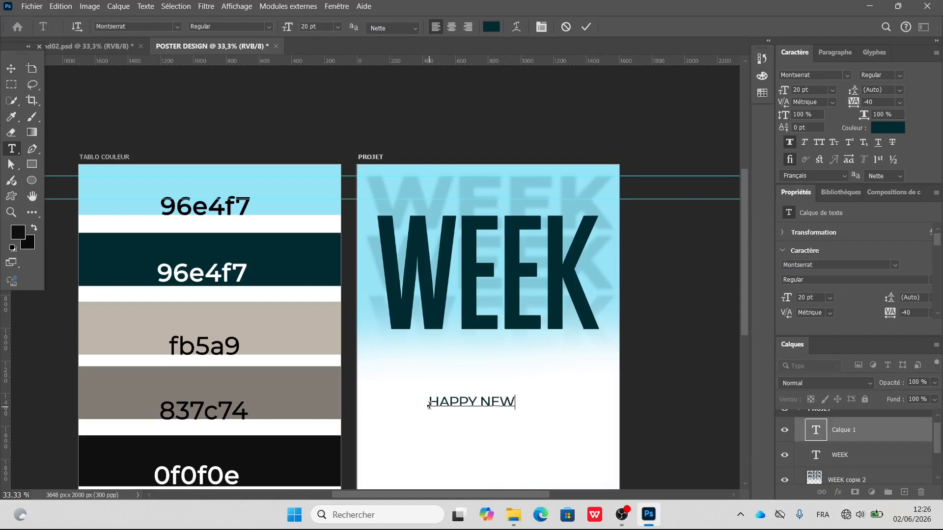
pyautogui.click(15, 69)
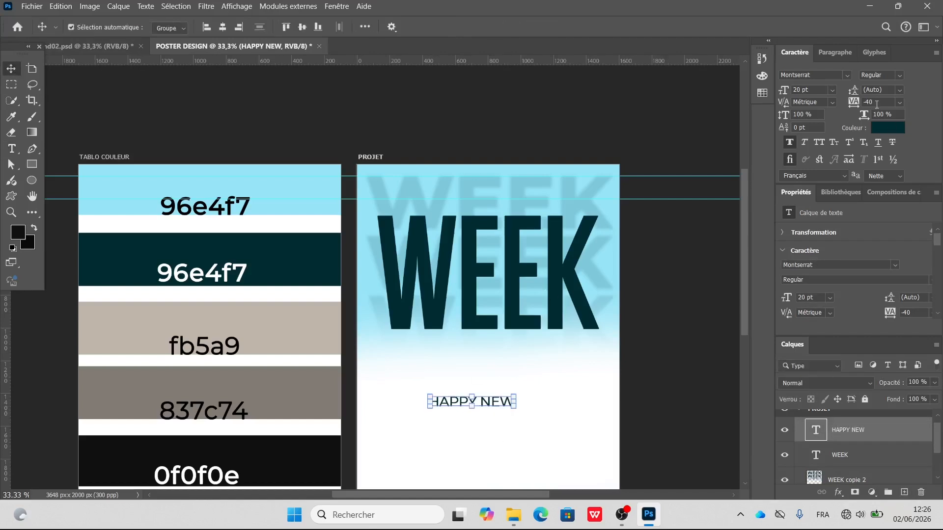
# Step: Set the tracking of the HAPPY NEW text to 700 and move it directly above the WEEK title, aligned with its left edge
pyautogui.write('0')
pyautogui.press('Return')
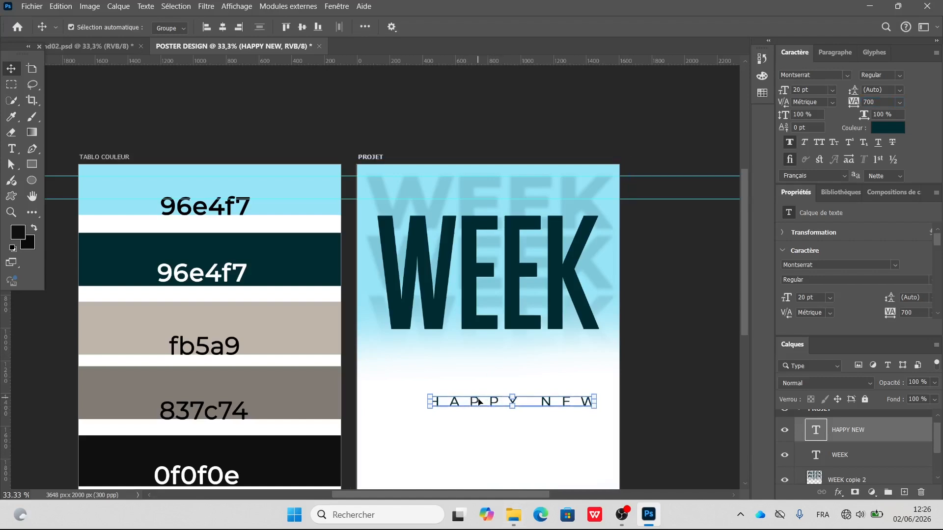
pyautogui.moveTo(477, 404); pyautogui.dragTo(426, 206)
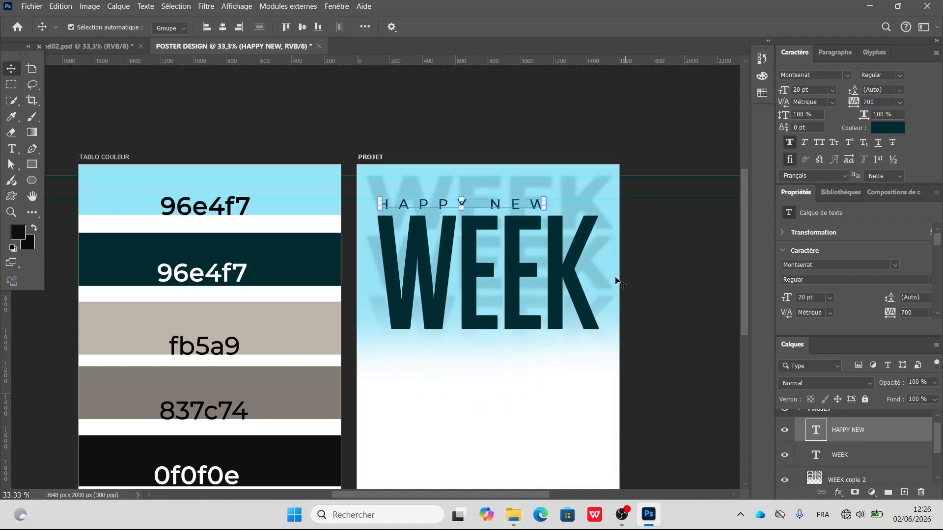
# Step: Nudge the large WEEK title slightly upward, closer to the HAPPY NEW line
pyautogui.click(489, 276)
pyautogui.press('Up')
pyautogui.press('Up')
pyautogui.press('Up')
pyautogui.press('Up')
pyautogui.press('Up')
pyautogui.press('Up')
pyautogui.press('Up')
pyautogui.press('Up')
pyautogui.press('Up')
pyautogui.press('Up')
pyautogui.press('Up')
pyautogui.press('Up')
pyautogui.press('Up')
pyautogui.press('Up')
pyautogui.press('Up')
pyautogui.press('Up')
pyautogui.press('Up')
pyautogui.press('Up')
pyautogui.press('Up')
pyautogui.press('Up')
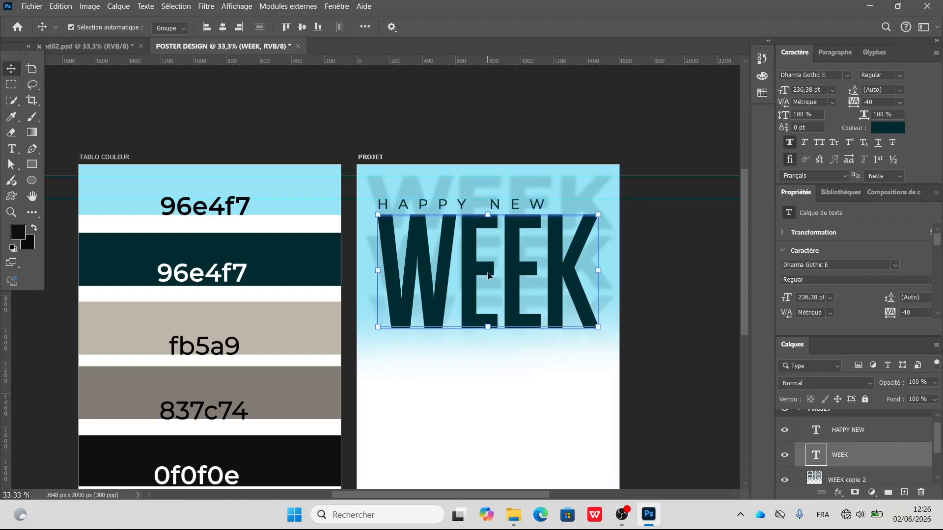
# Step: Remove the horizontal guides from the canvas
pyautogui.click(709, 329)
pyautogui.moveTo(687, 176); pyautogui.dragTo(660, 22)
pyautogui.scroll(-1, 419, 467)
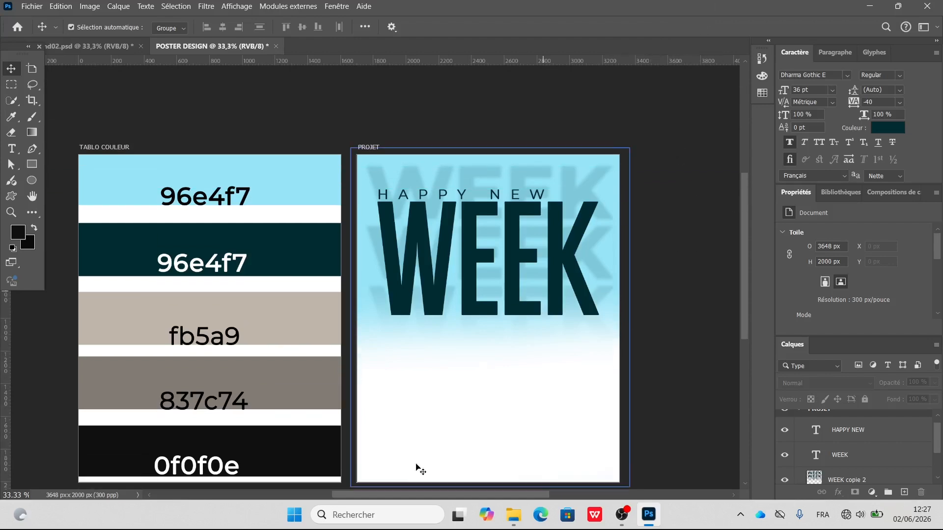
# Step: Place the Montre clock image from the ASSET folder at about 78 % scale over the K of the WEEK title
pyautogui.click(515, 513)
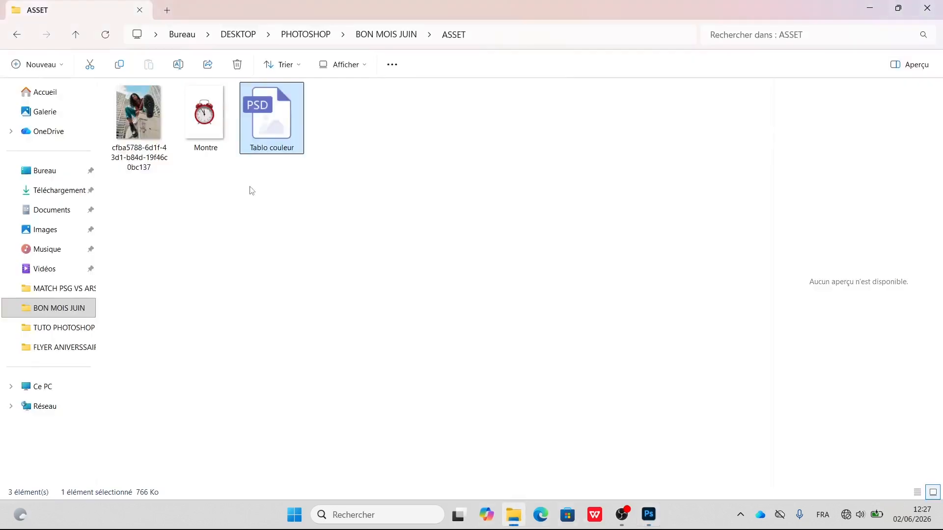
pyautogui.press('Left')
pyautogui.moveTo(203, 114); pyautogui.dragTo(560, 269)
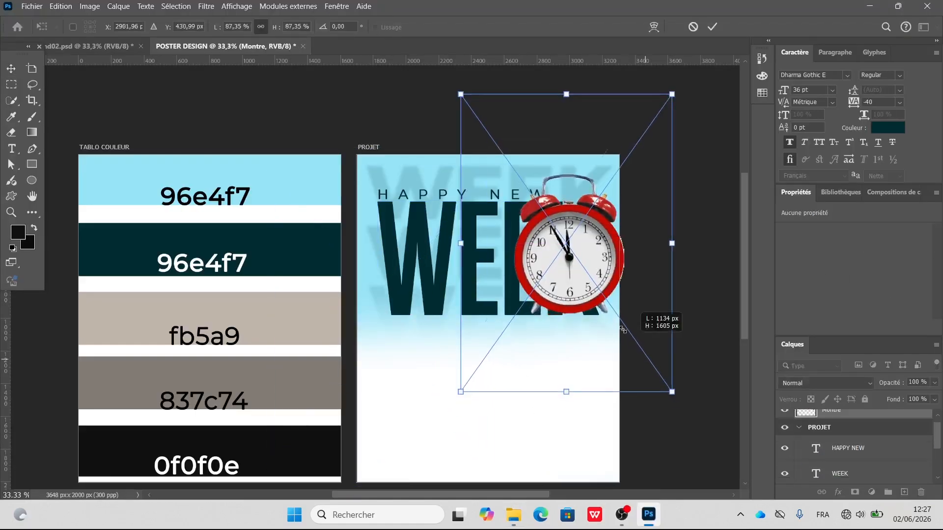
pyautogui.moveTo(673, 395); pyautogui.dragTo(620, 310)
pyautogui.moveTo(570, 219); pyautogui.dragTo(598, 273)
pyautogui.moveTo(645, 147); pyautogui.dragTo(652, 135)
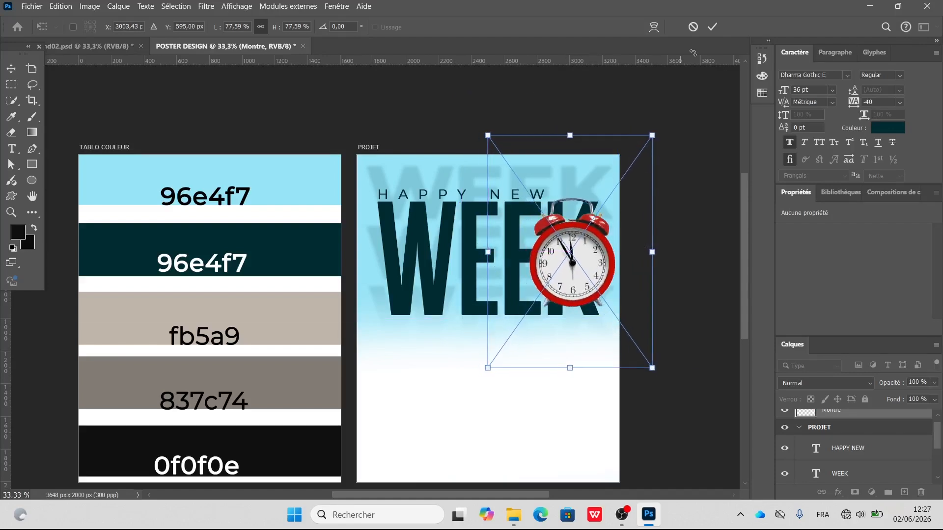
pyautogui.click(712, 28)
# Step: Move the Montre layer beneath the WEEK text layer and shift the clock to X 982 px, Y 288 px
pyautogui.scroll(1, 856, 451)
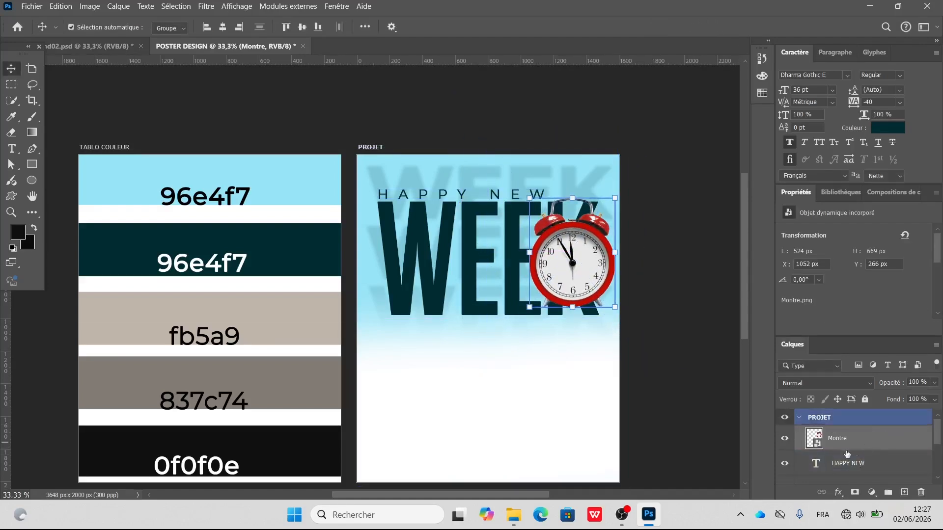
pyautogui.scroll(-1, 864, 437)
pyautogui.moveTo(852, 429)
pyautogui.mouseDown()
pyautogui.moveTo(846, 463)
pyautogui.moveTo(853, 422)
pyautogui.mouseUp()
pyautogui.scroll(-1, 859, 460)
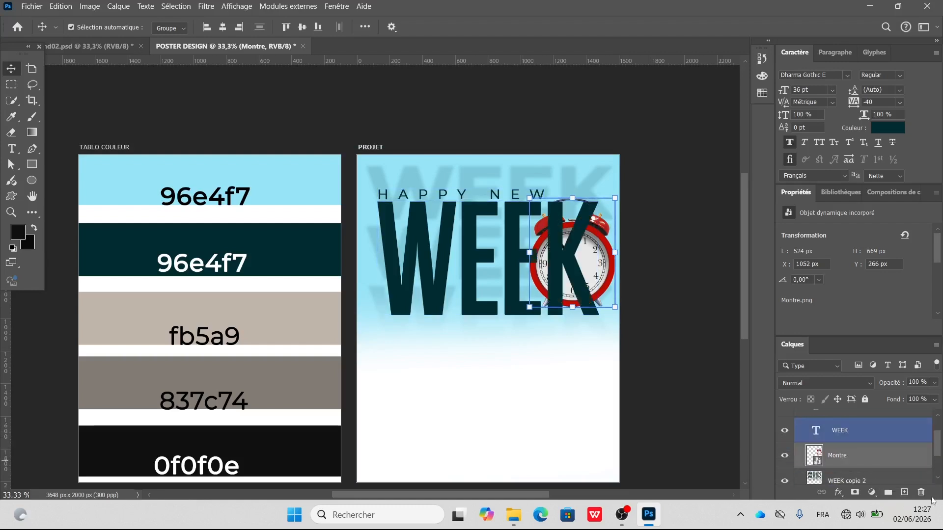
pyautogui.moveTo(601, 254); pyautogui.dragTo(596, 254)
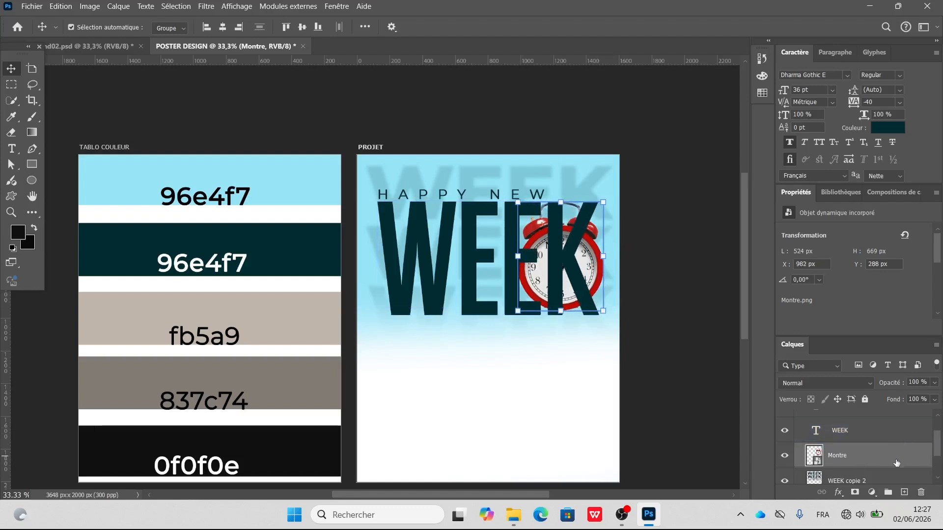
# Step: Duplicate the Montre layer, place the copy above the WEEK text layer, and rasterize it
pyautogui.hotkey('ctrl', 'j')
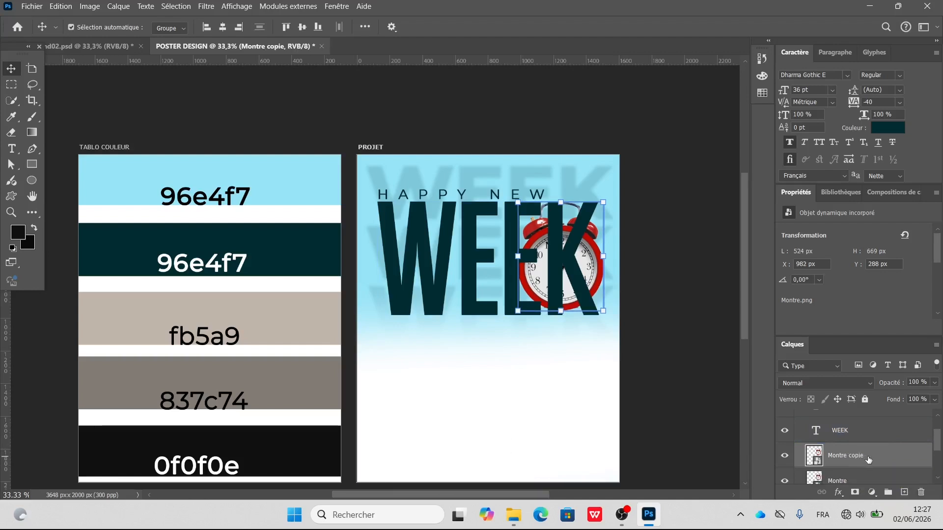
pyautogui.moveTo(861, 458); pyautogui.dragTo(853, 422)
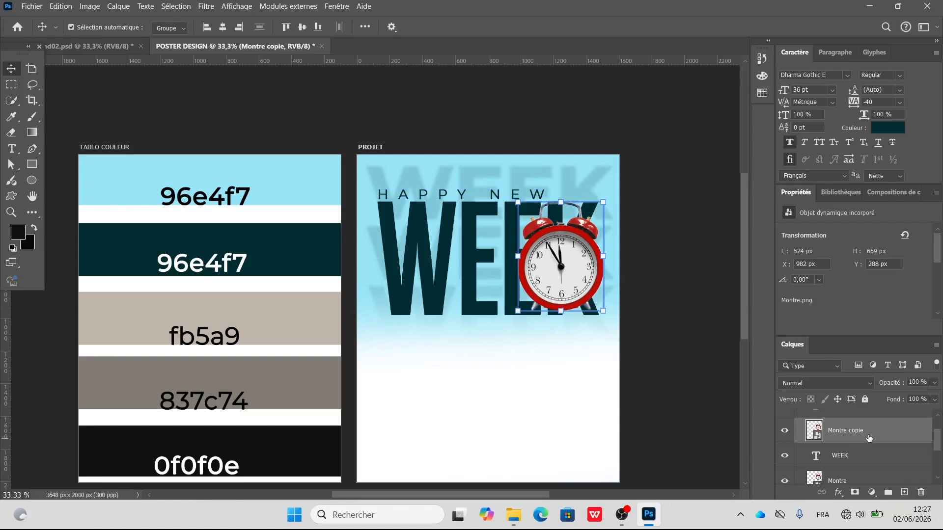
pyautogui.rightClick(896, 431)
pyautogui.click(835, 387)
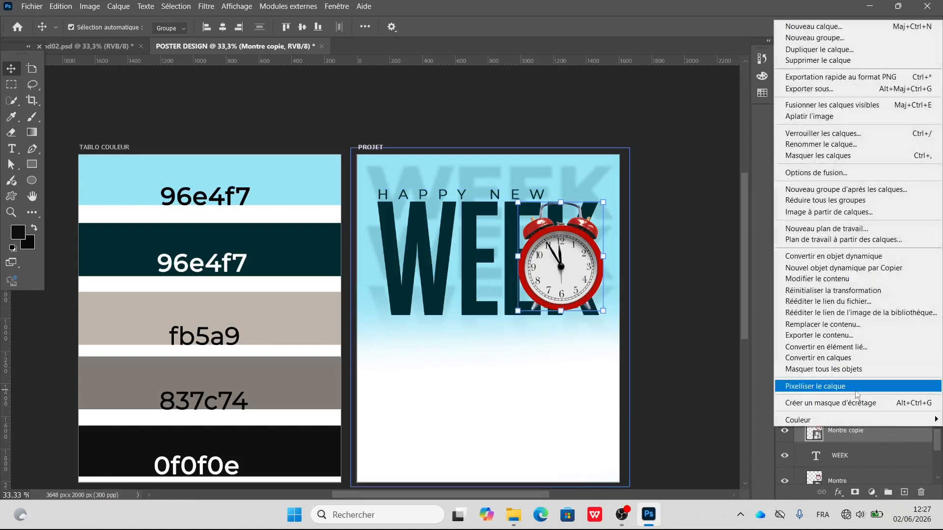
pyautogui.scroll(-1, 639, 320)
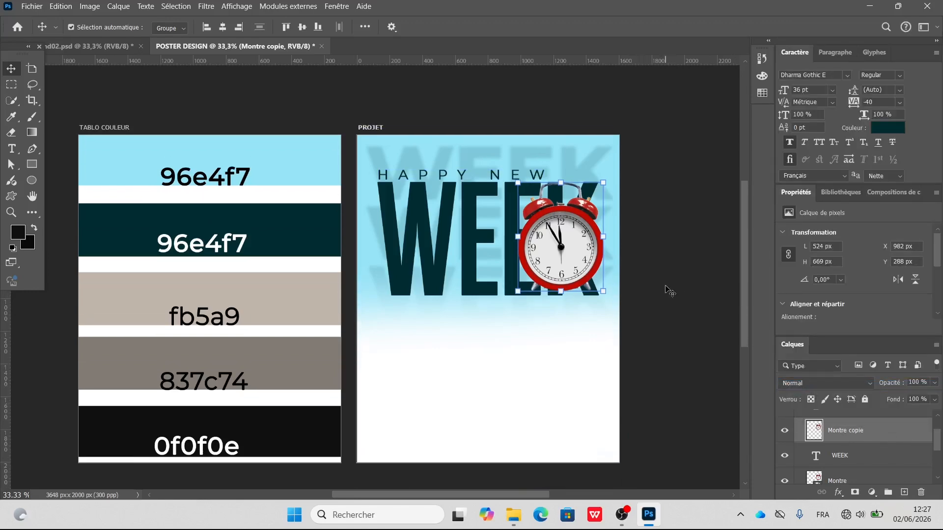
# Step: Nudge the rasterized clock copy slightly right to X 984 px
pyautogui.press('Right')
pyautogui.press('Right')
pyautogui.press('Right')
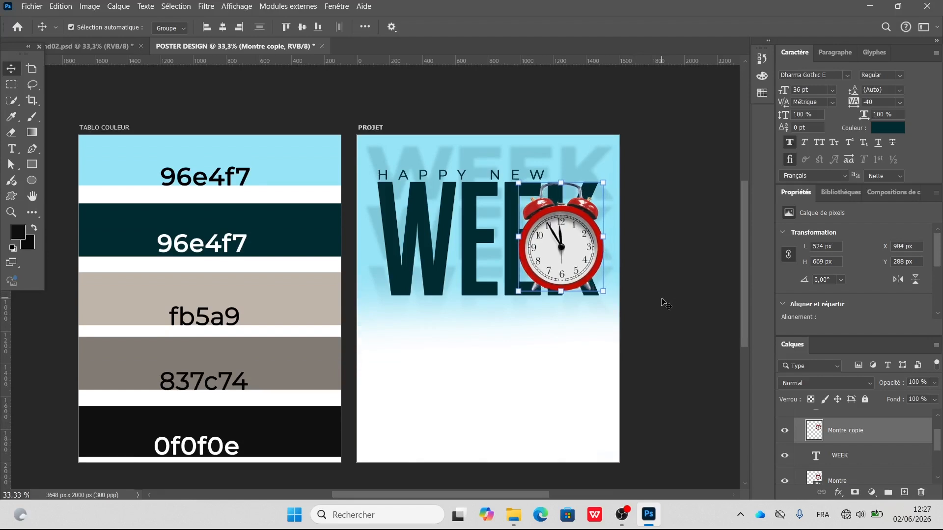
# Step: Erase the parts of the clock copy covering the letter K with a soft 71 px Eraser
pyautogui.click(11, 132)
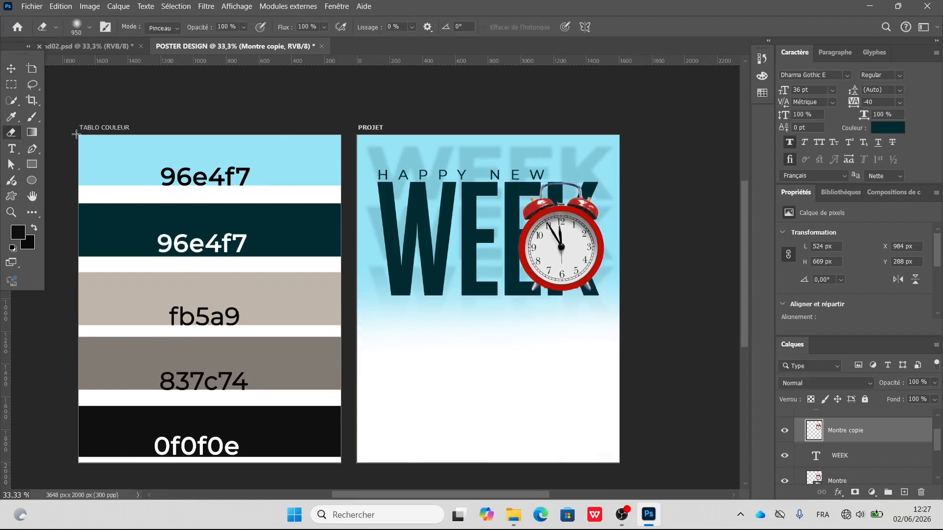
pyautogui.click(90, 28)
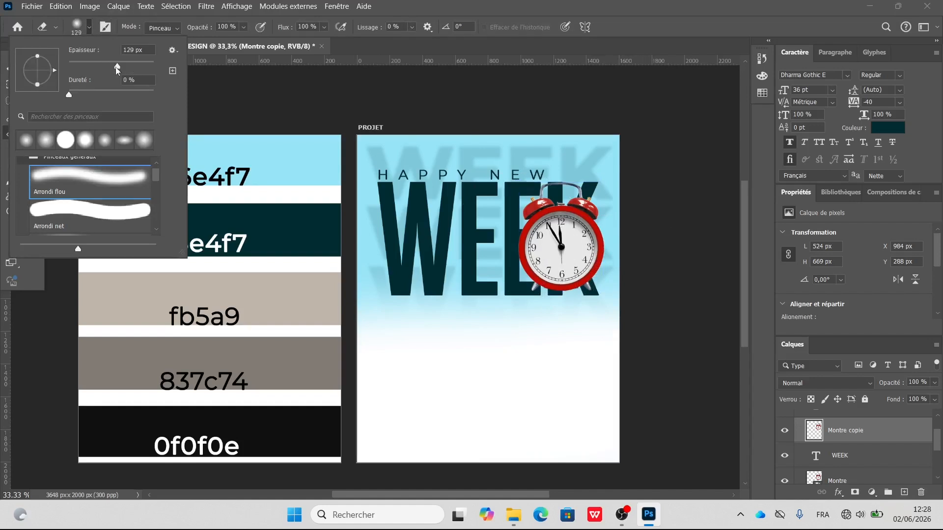
pyautogui.moveTo(97, 74); pyautogui.dragTo(100, 73)
pyautogui.click(555, 202)
pyautogui.moveTo(554, 202)
pyautogui.mouseDown()
pyautogui.moveTo(563, 292)
pyautogui.moveTo(558, 225)
pyautogui.moveTo(552, 272)
pyautogui.moveTo(551, 213)
pyautogui.moveTo(550, 301)
pyautogui.moveTo(550, 226)
pyautogui.moveTo(553, 258)
pyautogui.moveTo(585, 194)
pyautogui.moveTo(569, 251)
pyautogui.moveTo(584, 285)
pyautogui.moveTo(576, 232)
pyautogui.mouseUp()
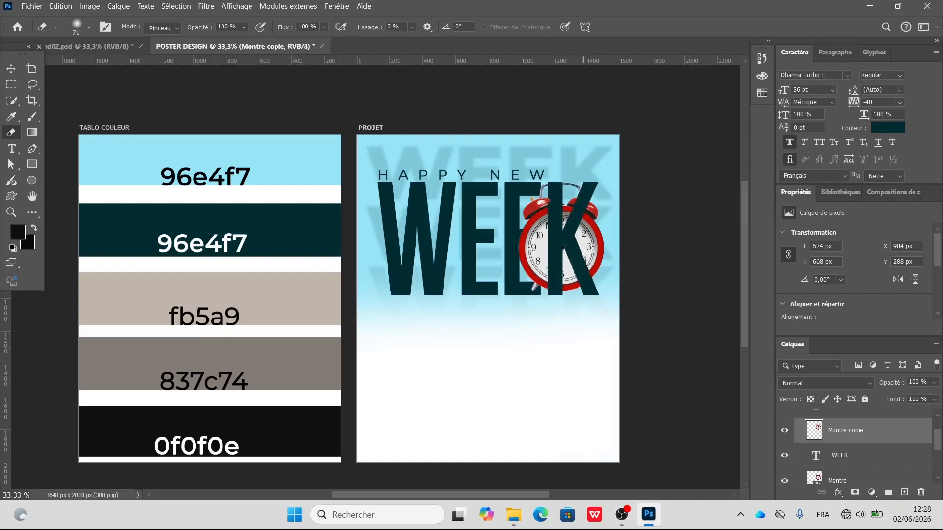
pyautogui.click(12, 70)
pyautogui.click(674, 266)
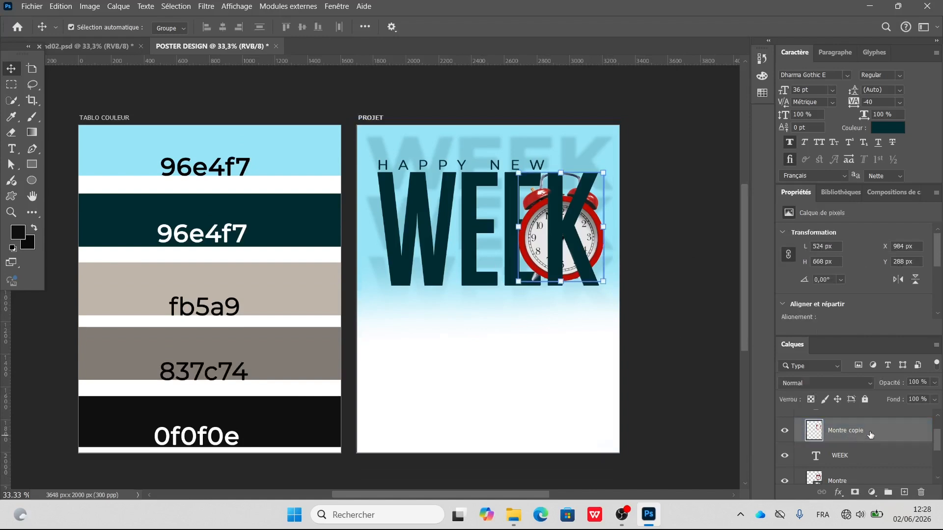
# Step: Group all PROJET layers from HAPPY NEW down to Fond 1 and name the group BG
pyautogui.scroll(2, 872, 436)
pyautogui.click(871, 446)
pyautogui.scroll(-3, 875, 466)
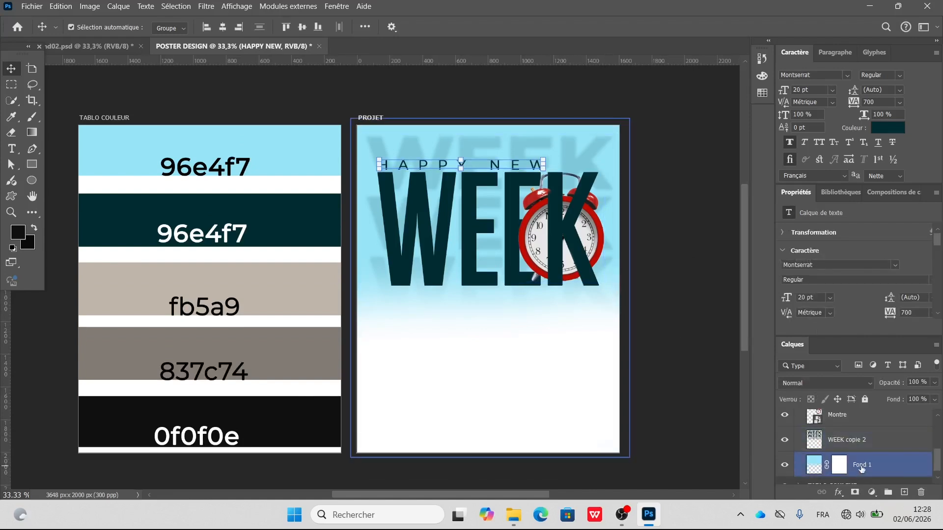
pyautogui.keyDown('shift'); pyautogui.click(862, 470); pyautogui.keyUp('shift')
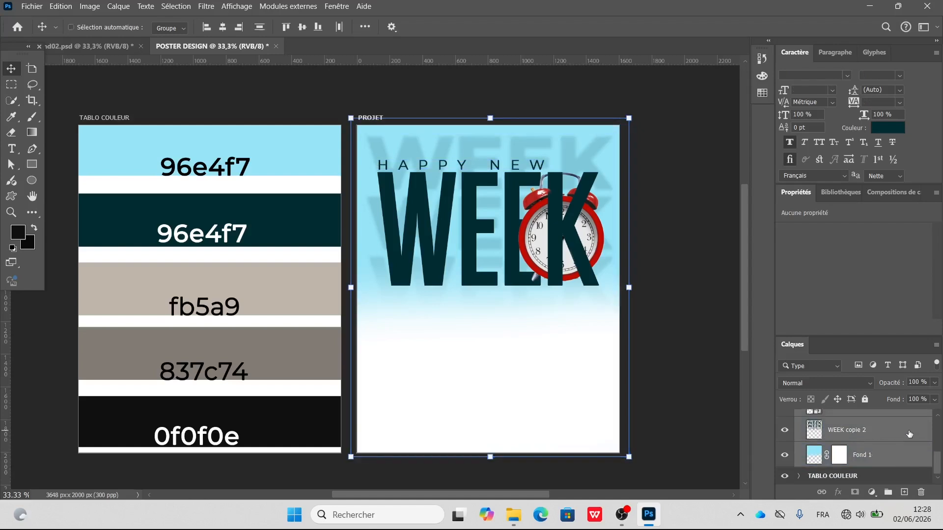
pyautogui.hotkey('ctrl', 'g')
pyautogui.doubleClick(840, 434)
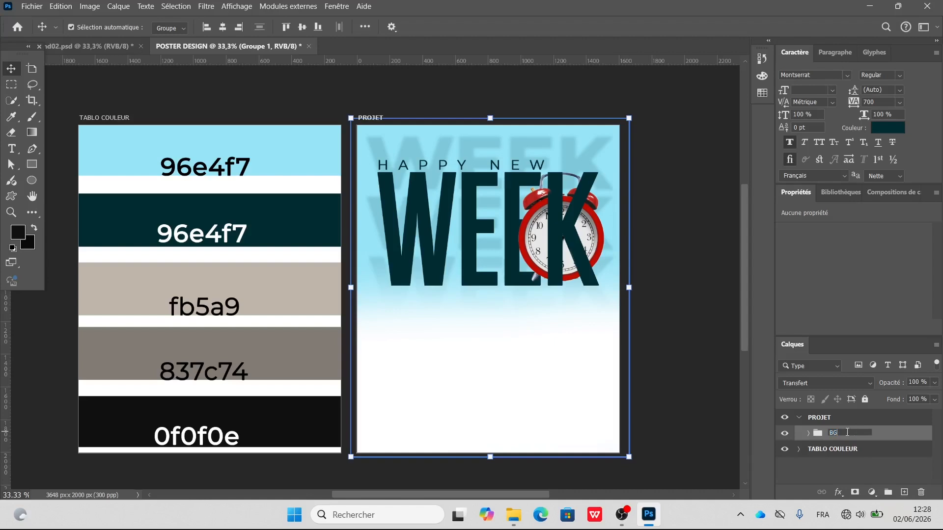
pyautogui.press('Return')
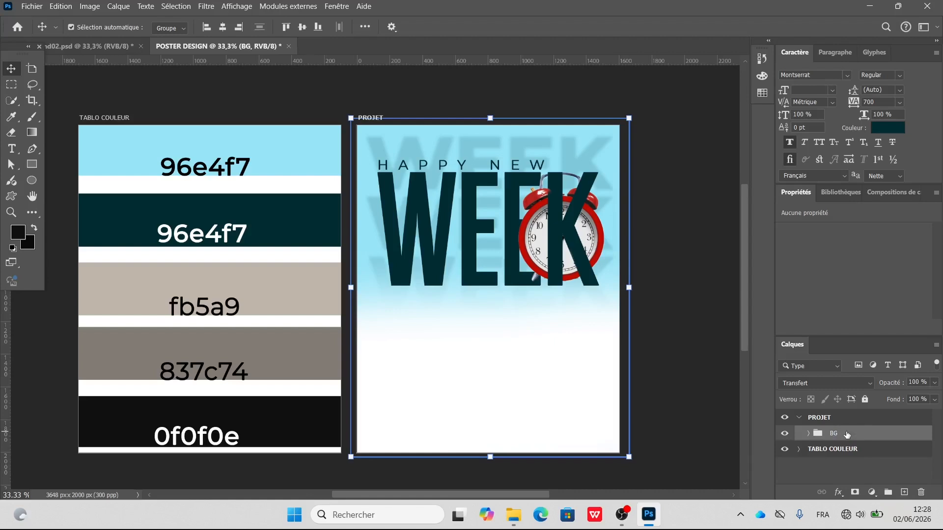
pyautogui.click(785, 435)
pyautogui.click(785, 434)
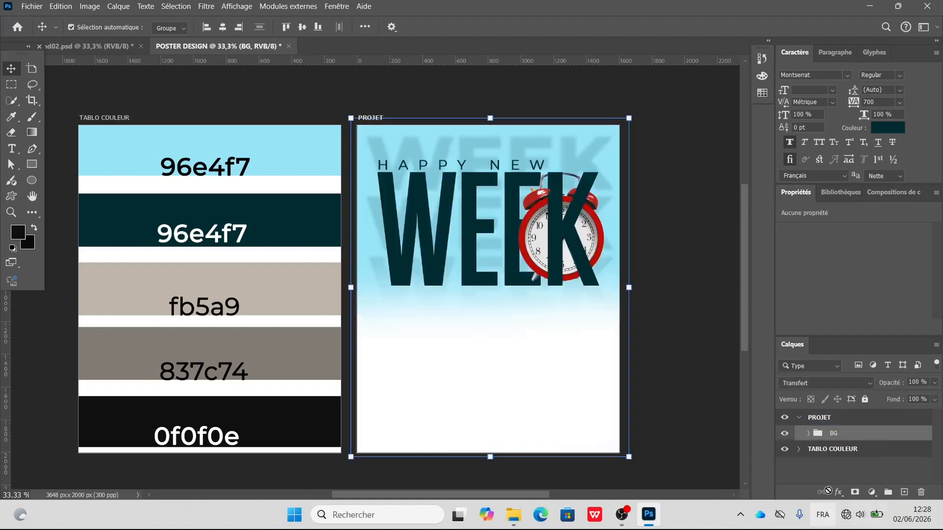
pyautogui.click(681, 235)
pyautogui.scroll(-1, 624, 300)
pyautogui.click(646, 293)
pyautogui.click(571, 263)
pyautogui.scroll(1, 572, 263)
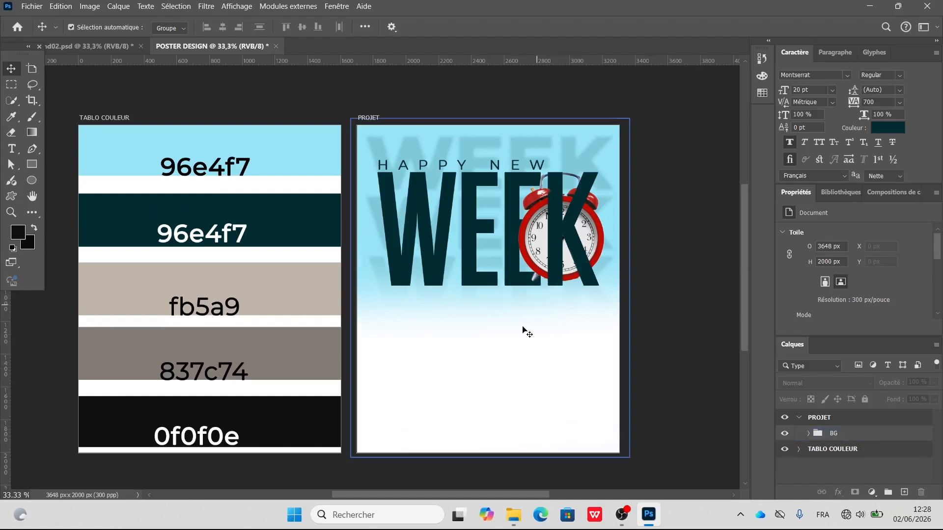
# Step: Place the photo of the seated woman from the ASSET folder on the PROJET artboard at about 1220 × 1497 px, over the WEEK title
pyautogui.click(514, 515)
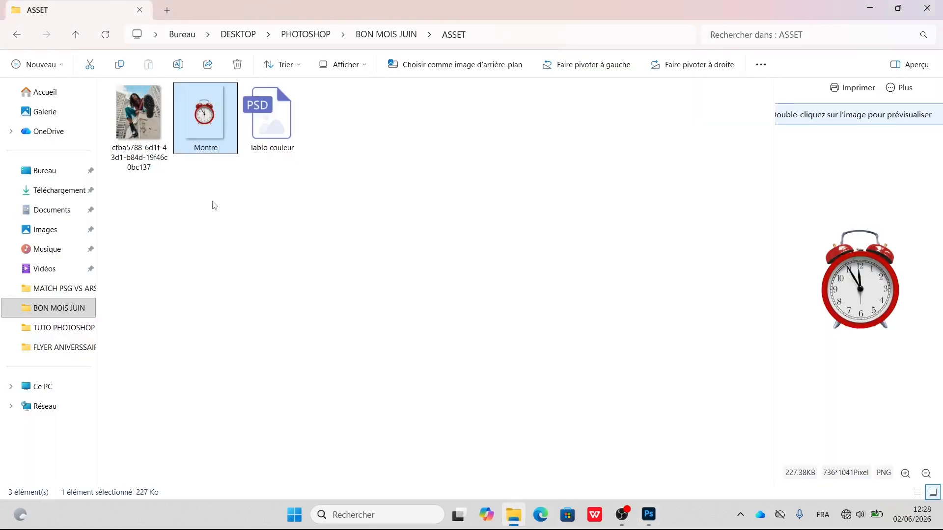
pyautogui.moveTo(142, 116); pyautogui.dragTo(482, 333)
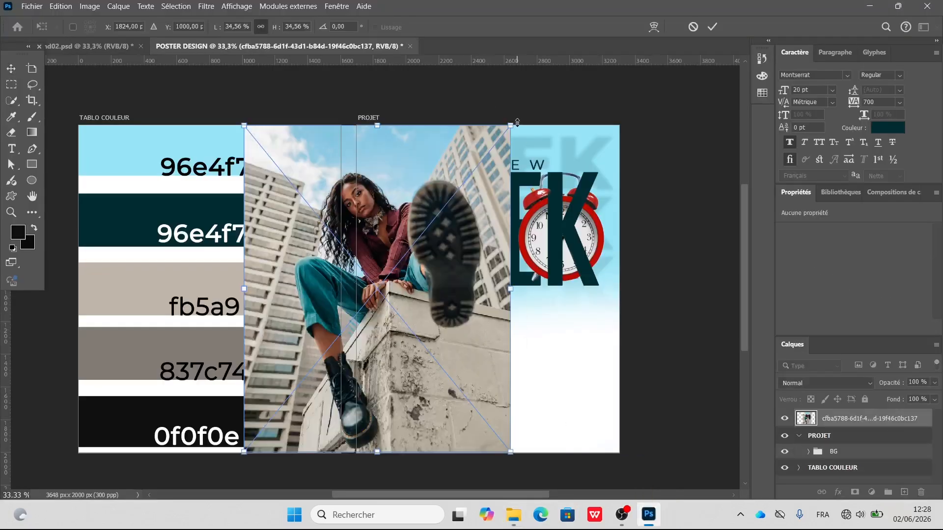
pyautogui.moveTo(512, 124); pyautogui.dragTo(443, 207)
pyautogui.moveTo(353, 355); pyautogui.dragTo(471, 331)
pyautogui.click(713, 27)
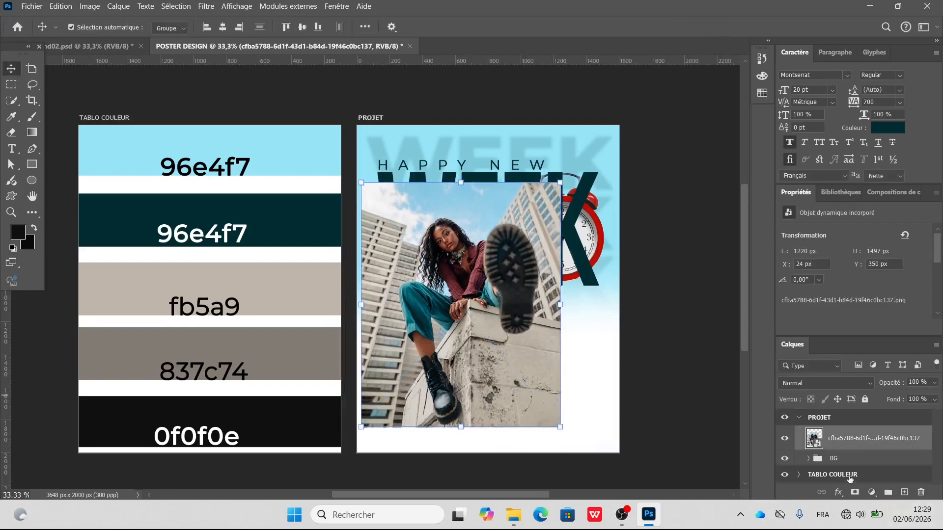
# Step: Duplicate the placed photo layer and hide the original beneath the copy
pyautogui.hotkey('ctrl', 'j')
pyautogui.click(863, 464)
pyautogui.click(786, 464)
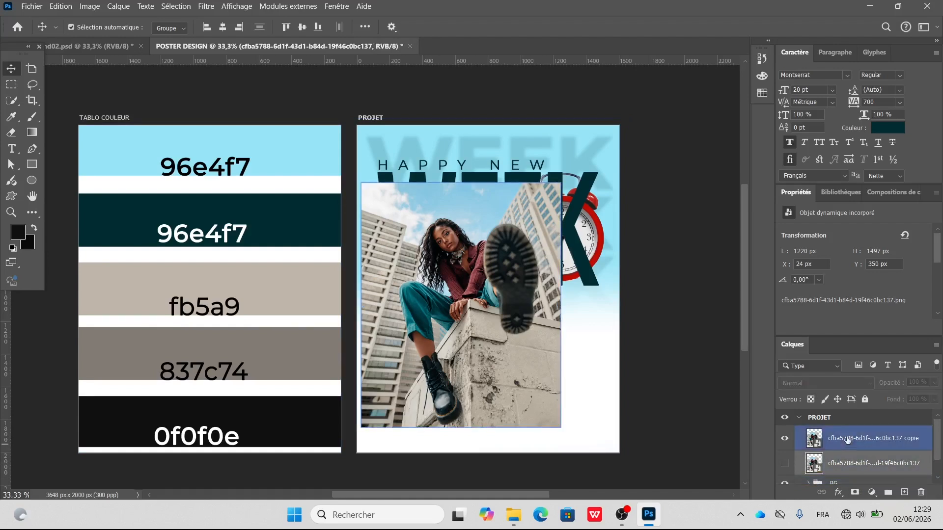
# Step: Select the woman in the copied photo layer with the automatic subject selection
pyautogui.click(849, 439)
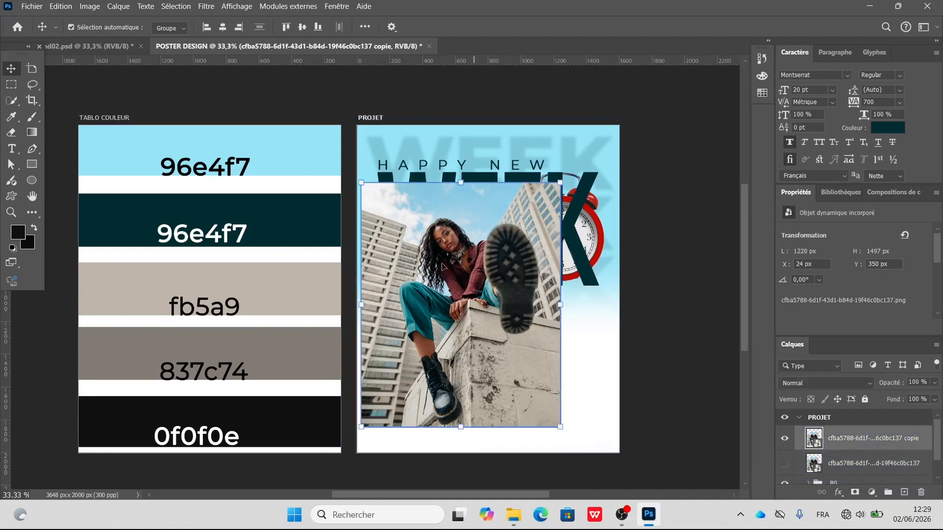
pyautogui.scroll(-1, 442, 268)
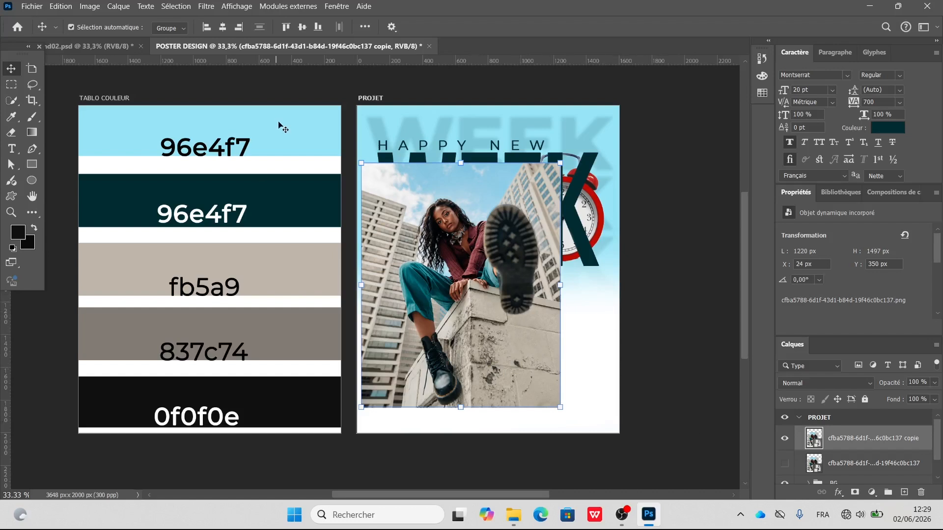
pyautogui.click(175, 6)
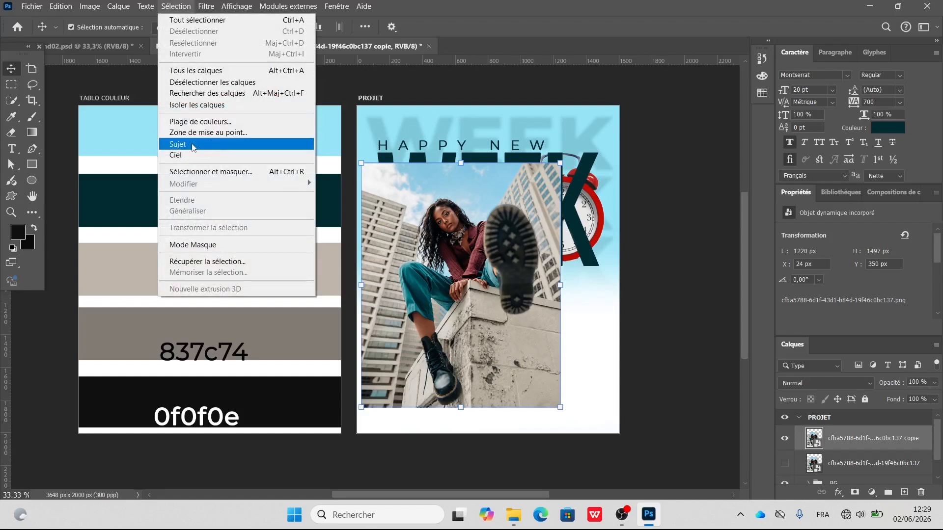
pyautogui.click(193, 145)
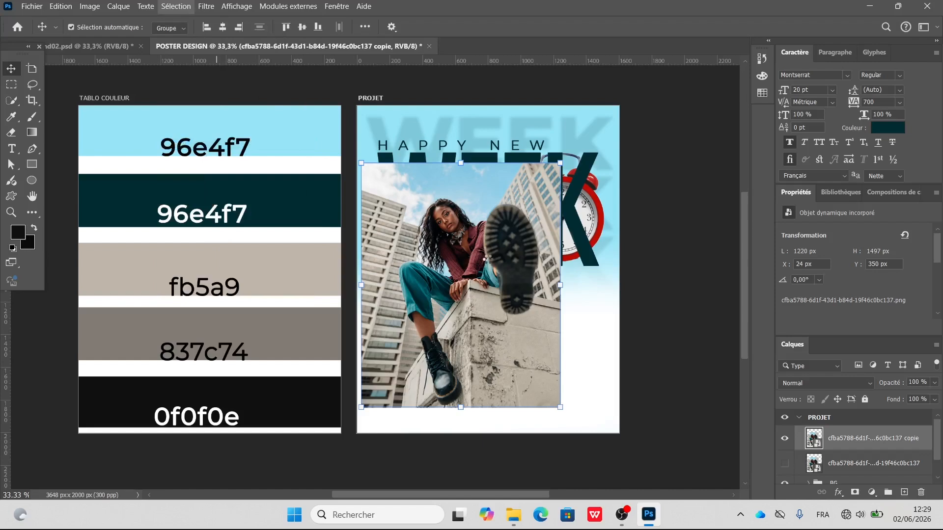
pyautogui.hotkey('ctrl', '+')
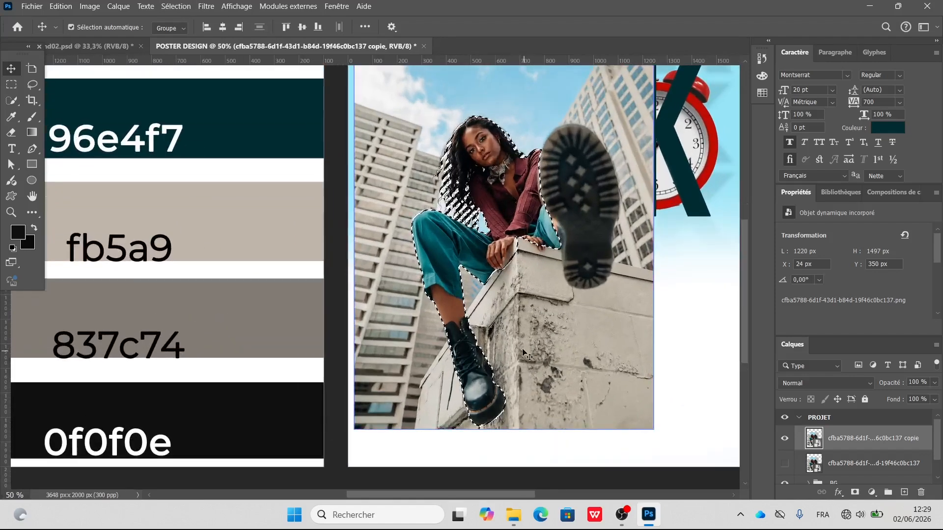
# Step: Add the raised boot's sole to the selection with the Quick Selection tool at a brush size of 162 px
pyautogui.moveTo(581, 197); pyautogui.dragTo(517, 212)
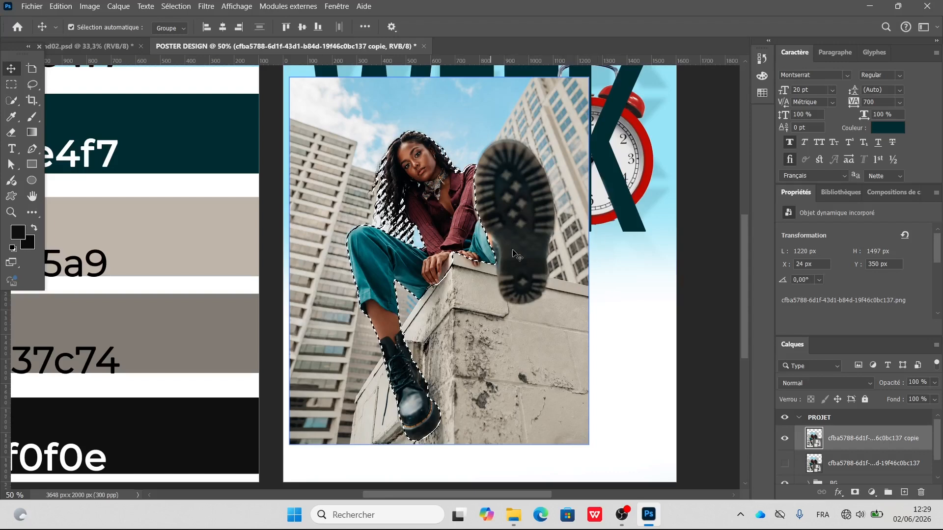
pyautogui.click(10, 101)
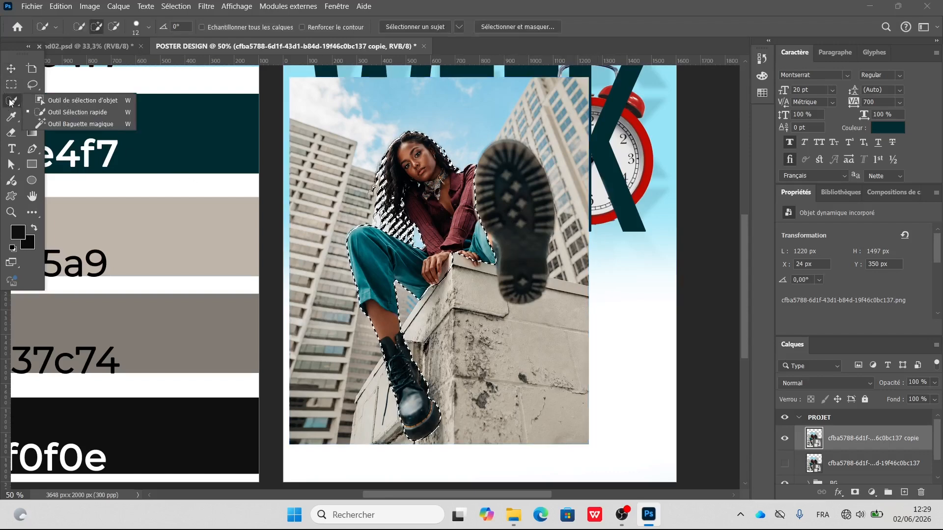
pyautogui.click(93, 113)
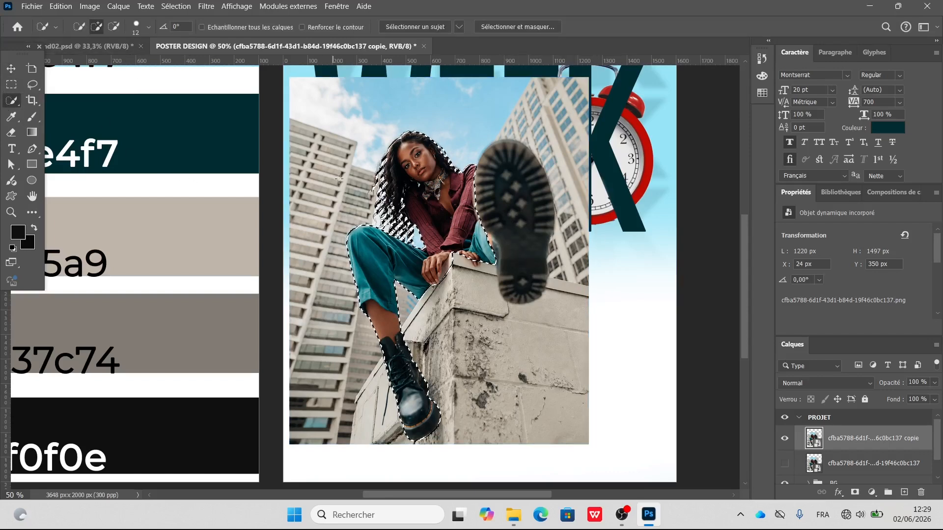
pyautogui.click(148, 27)
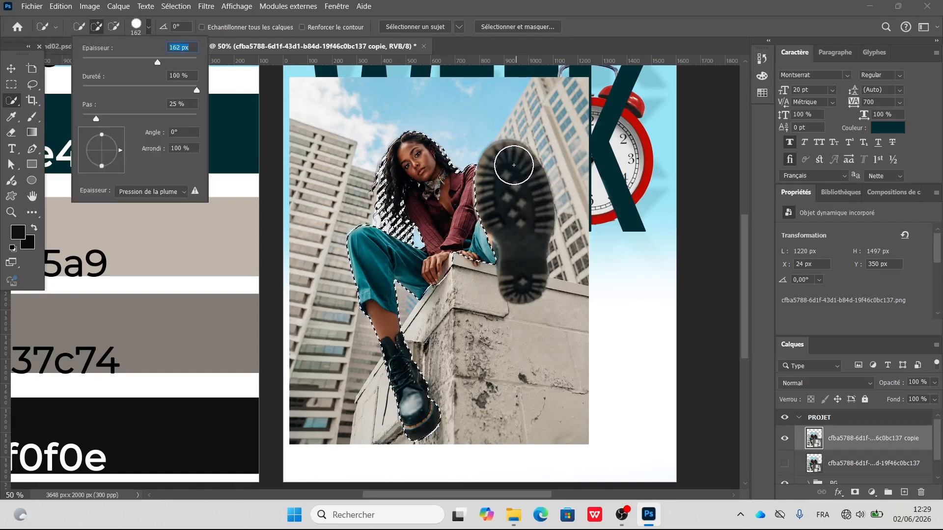
pyautogui.click(505, 161)
pyautogui.moveTo(505, 158); pyautogui.dragTo(547, 280)
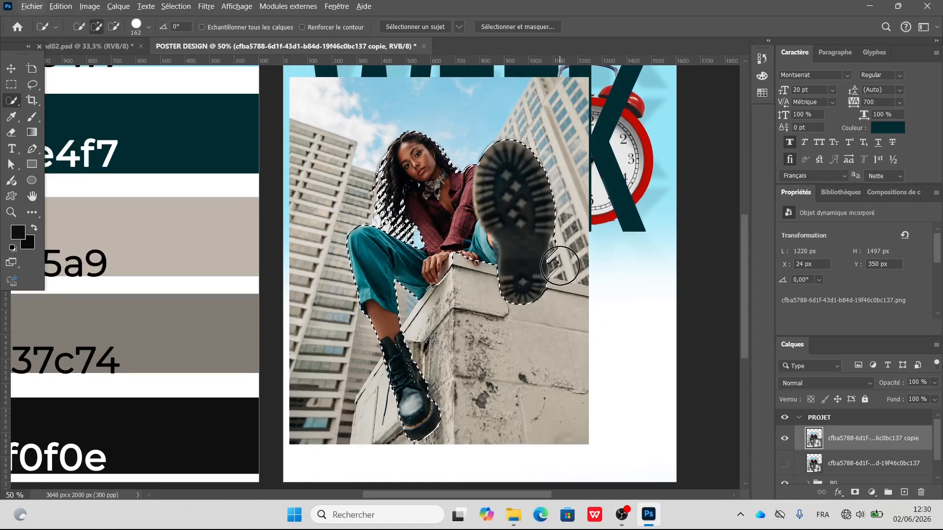
# Step: Trim the excess areas around the woman's outline with the Quick Selection brush in subtract mode at 11 px
pyautogui.press('alt')
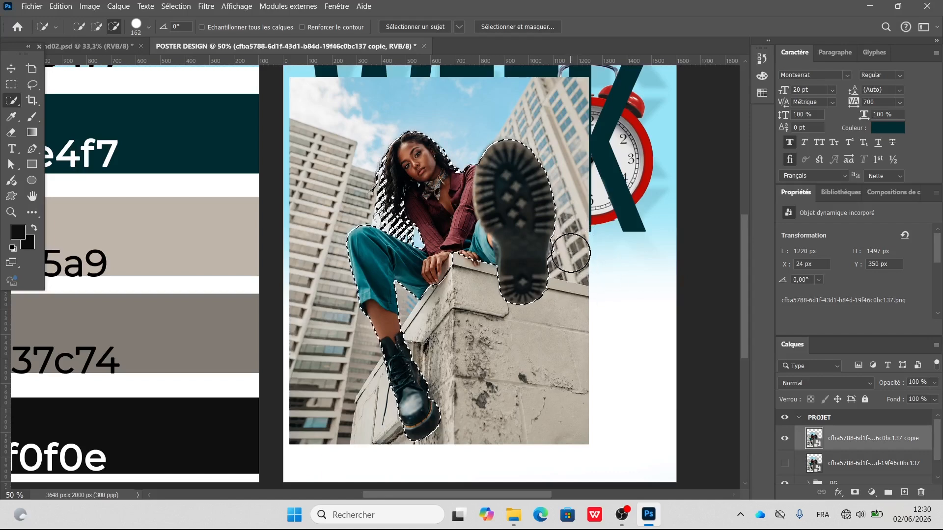
pyautogui.scroll(-2, 484, 322)
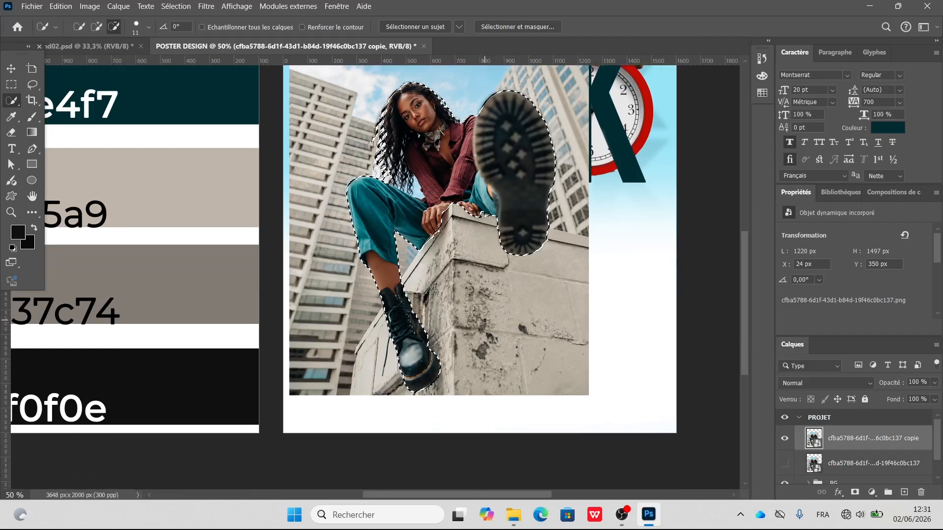
pyautogui.scroll(2, 484, 322)
# Step: Show the contextual task bar and use it to mask the photo copy down to the selected woman
pyautogui.press('m')
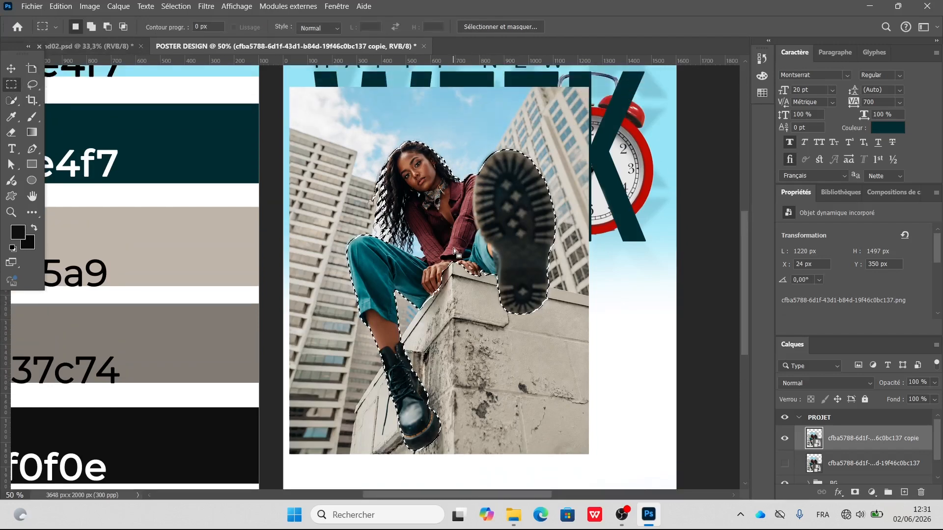
pyautogui.scroll(-1, 454, 252)
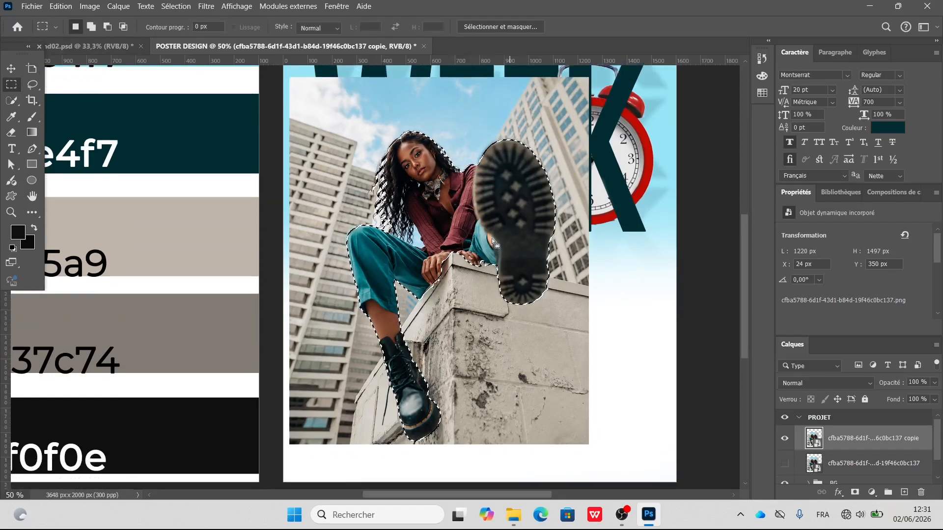
pyautogui.click(337, 6)
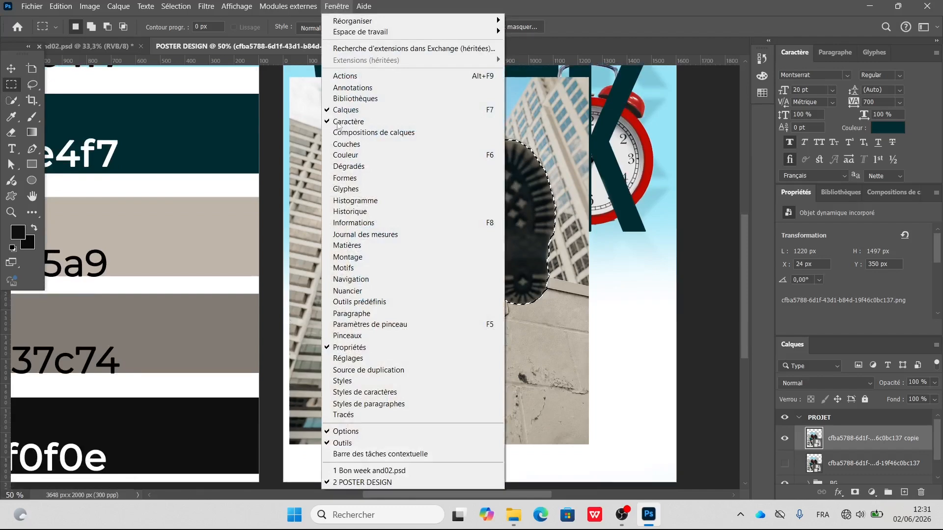
pyautogui.click(380, 454)
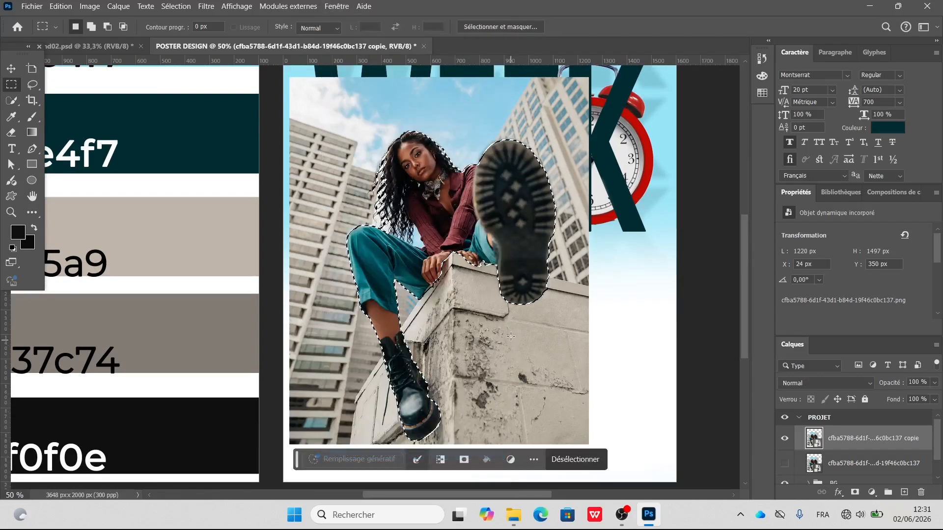
pyautogui.click(464, 460)
pyautogui.scroll(-1, 524, 292)
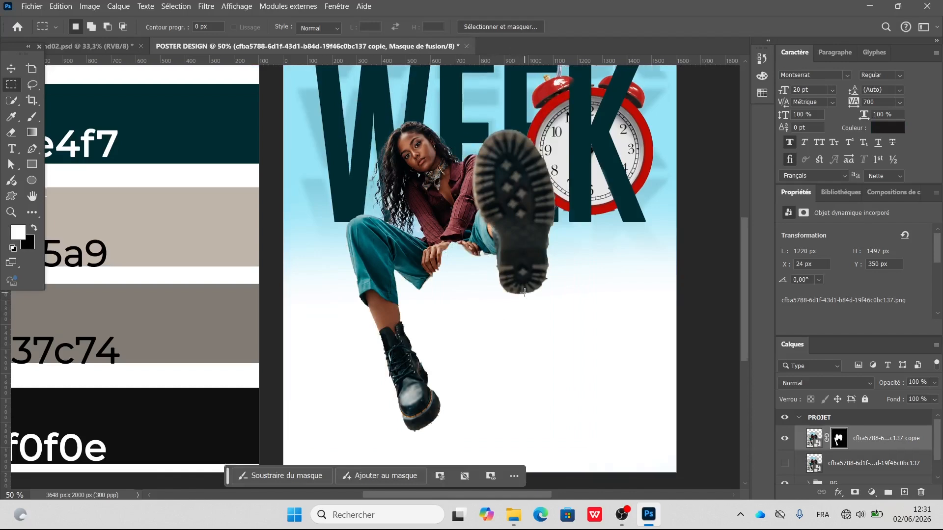
# Step: Rasterize the masked photo copy layer while keeping its layer mask
pyautogui.scroll(-1, 525, 292)
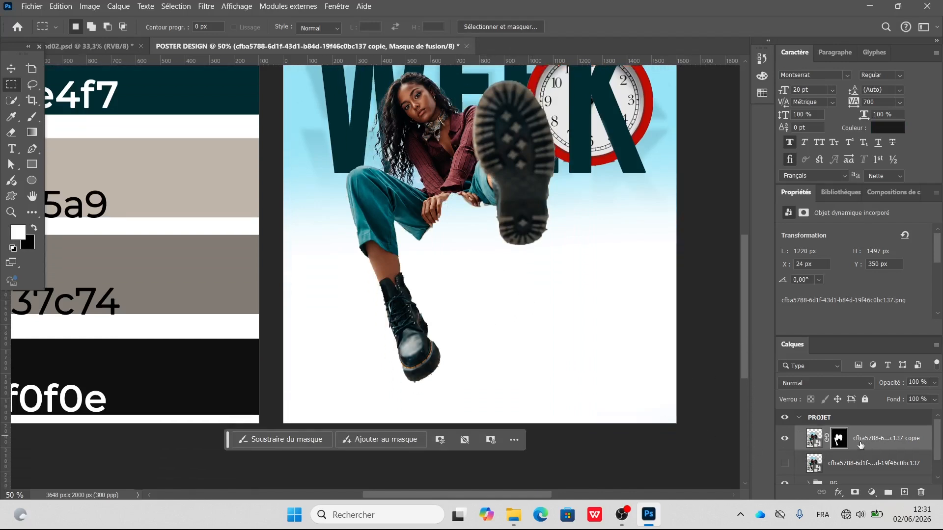
pyautogui.scroll(1, 533, 303)
pyautogui.rightClick(889, 440)
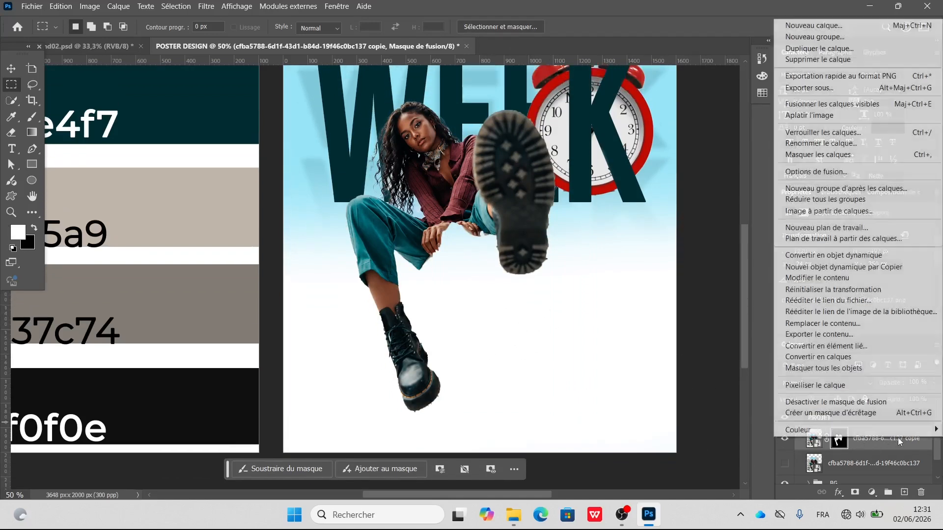
pyautogui.click(830, 444)
pyautogui.scroll(1, 589, 329)
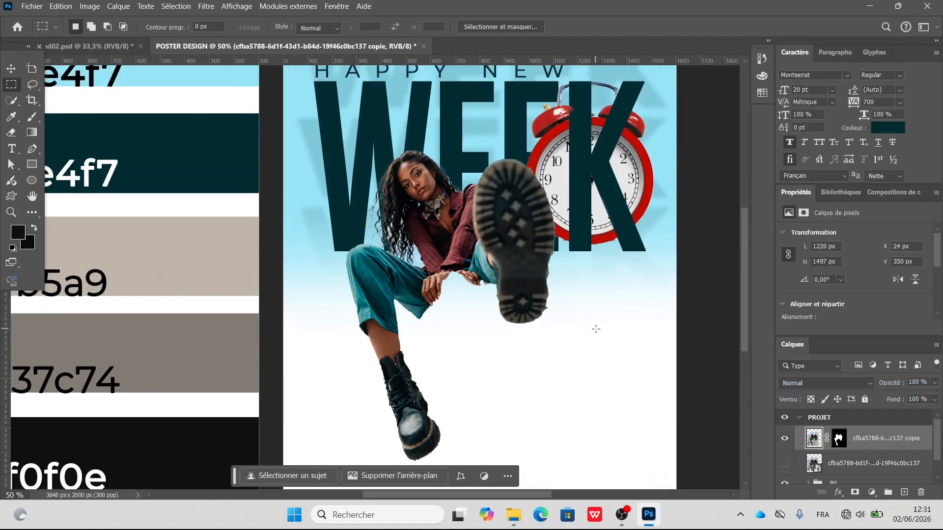
# Step: Erase the stray fringe beside the raised boot's heel with a 71 px Arrondi net Eraser at 100 % hardness
pyautogui.scroll(1, 557, 320)
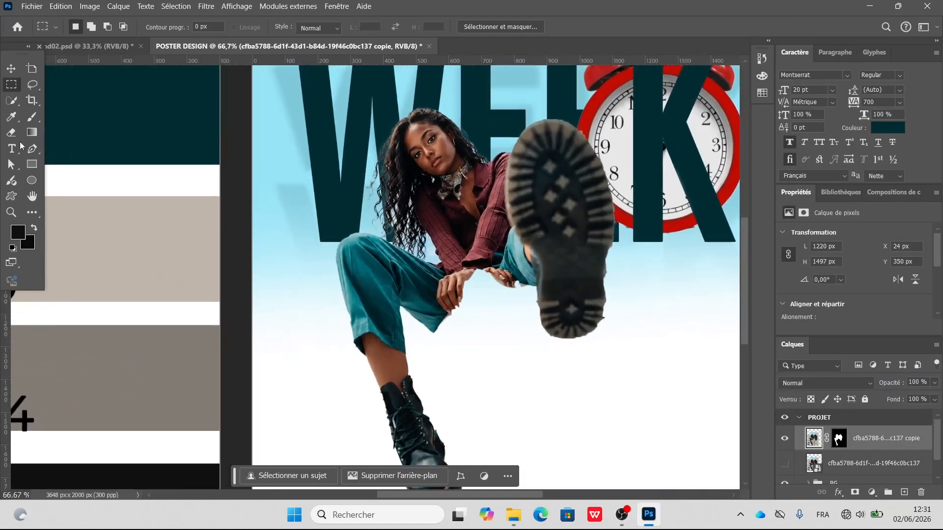
pyautogui.click(11, 132)
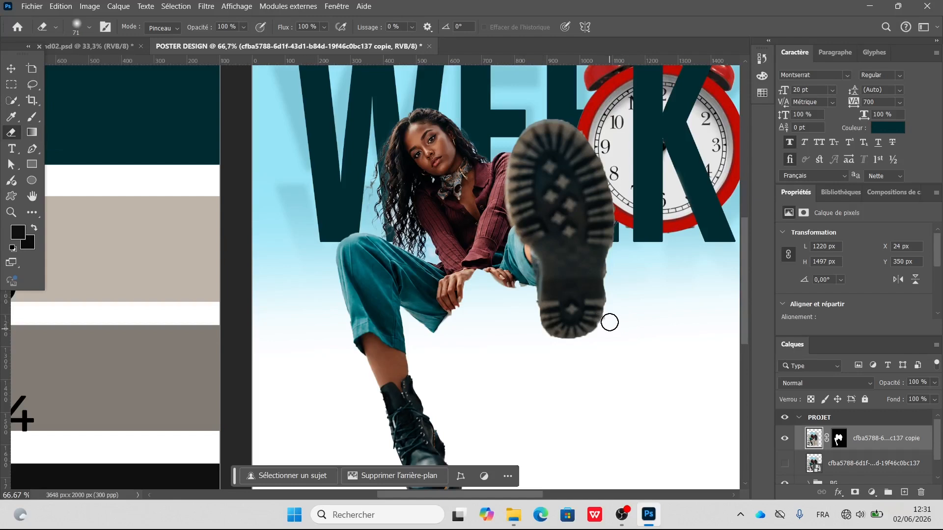
pyautogui.click(89, 27)
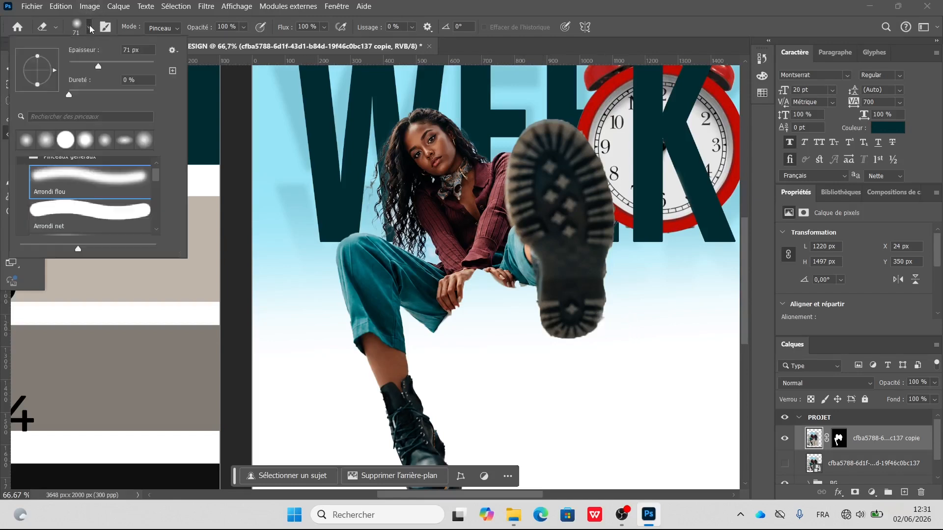
pyautogui.scroll(-1, 100, 210)
pyautogui.click(57, 216)
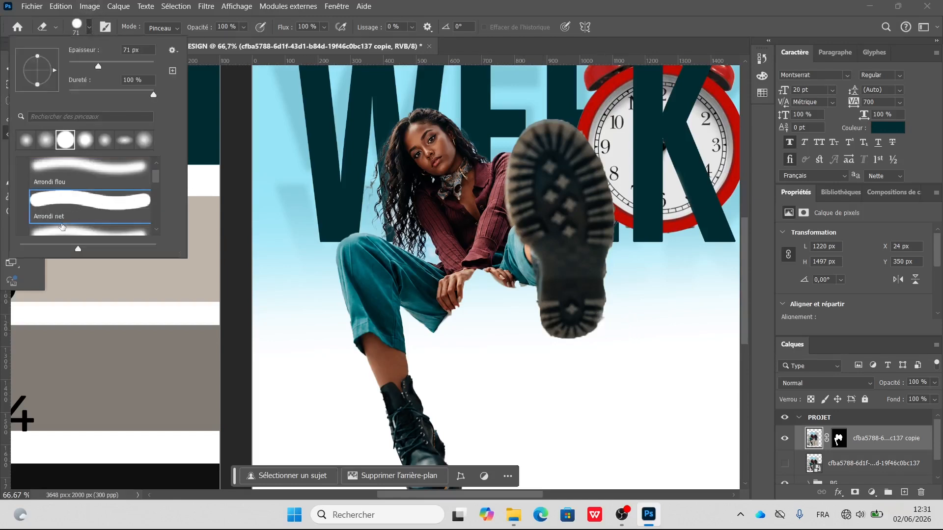
pyautogui.click(615, 326)
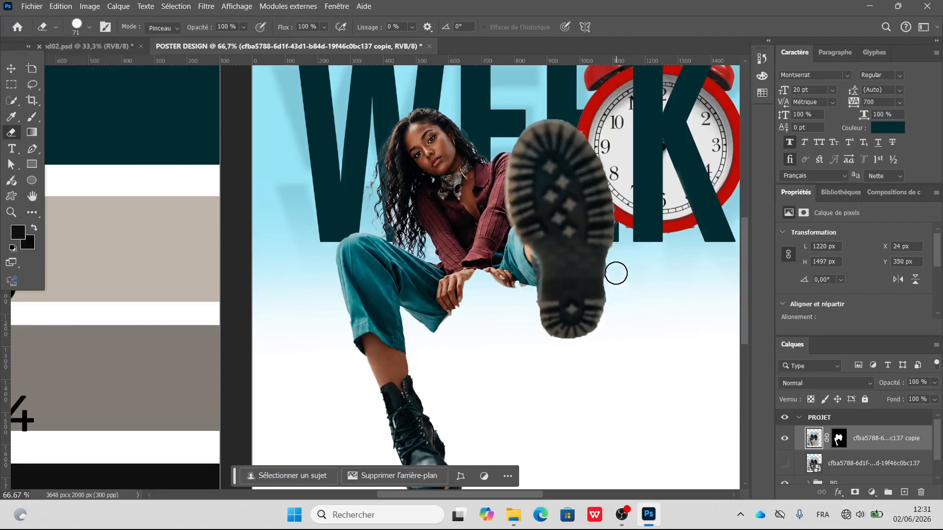
# Step: Show the original photo layer, hide the masked copy above it, and make the original the active layer
pyautogui.scroll(-3, 528, 366)
pyautogui.click(11, 69)
pyautogui.scroll(-1, 522, 310)
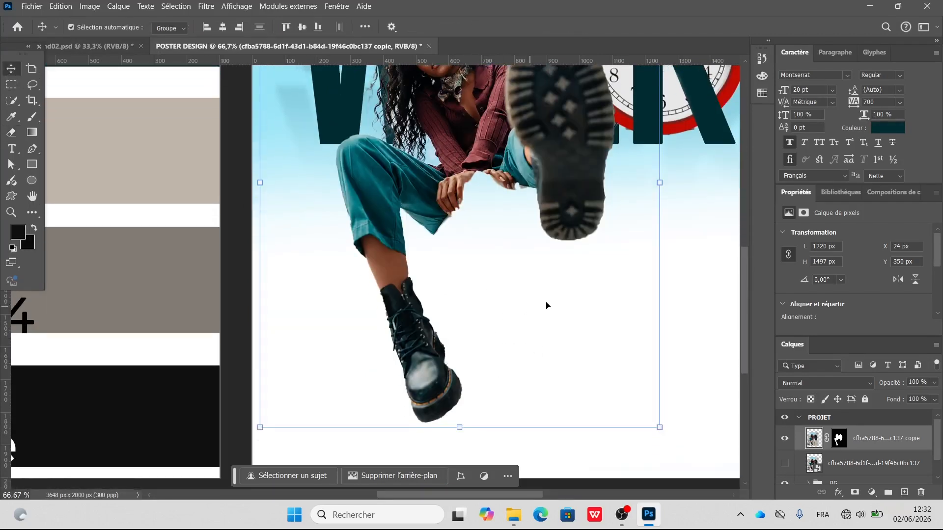
pyautogui.hotkey('ctrl', '-')
pyautogui.hotkey('ctrl', '-')
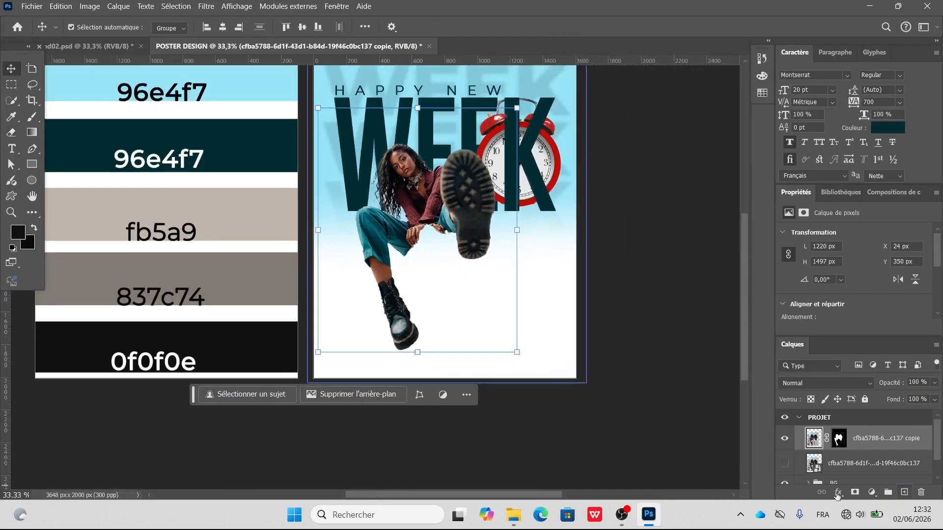
pyautogui.click(857, 466)
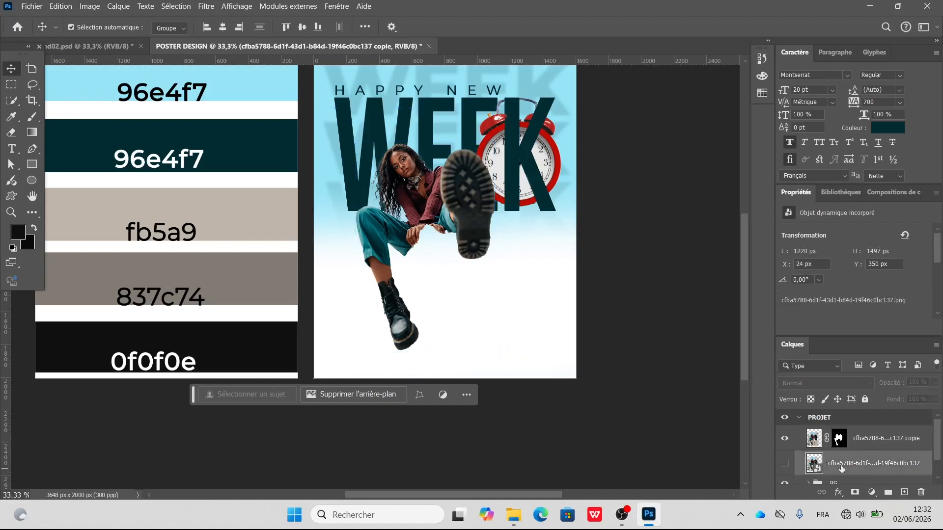
pyautogui.click(785, 465)
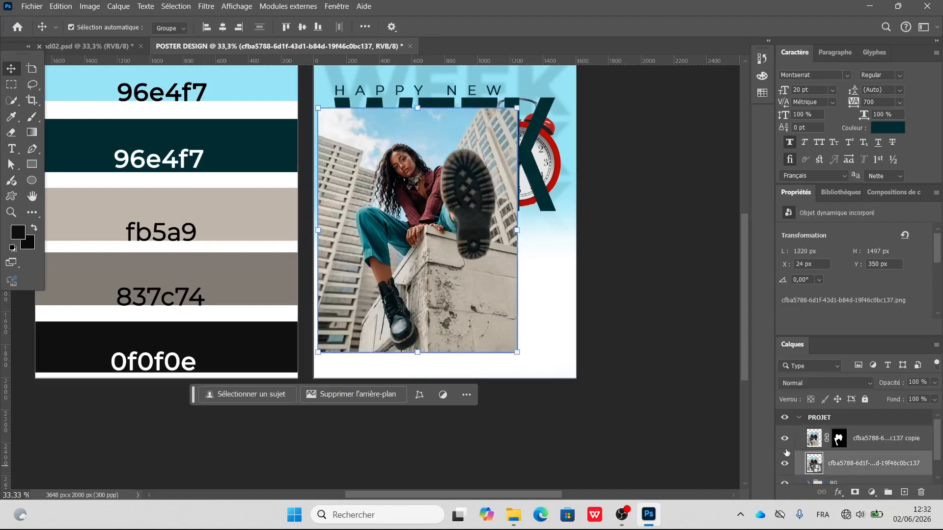
pyautogui.click(786, 440)
pyautogui.click(882, 462)
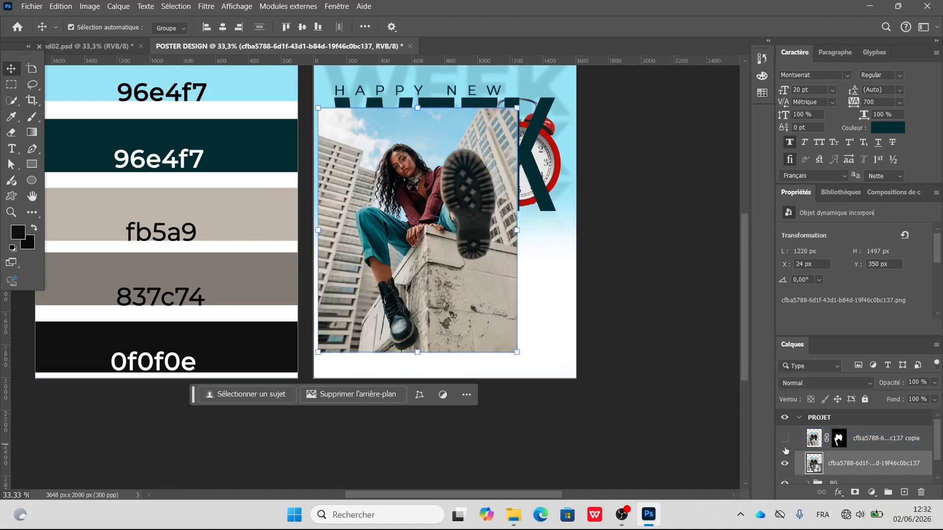
# Step: Hide the contextual task bar
pyautogui.scroll(-1, 486, 300)
pyautogui.hotkey('ctrl', '+')
pyautogui.hotkey('ctrl', '+')
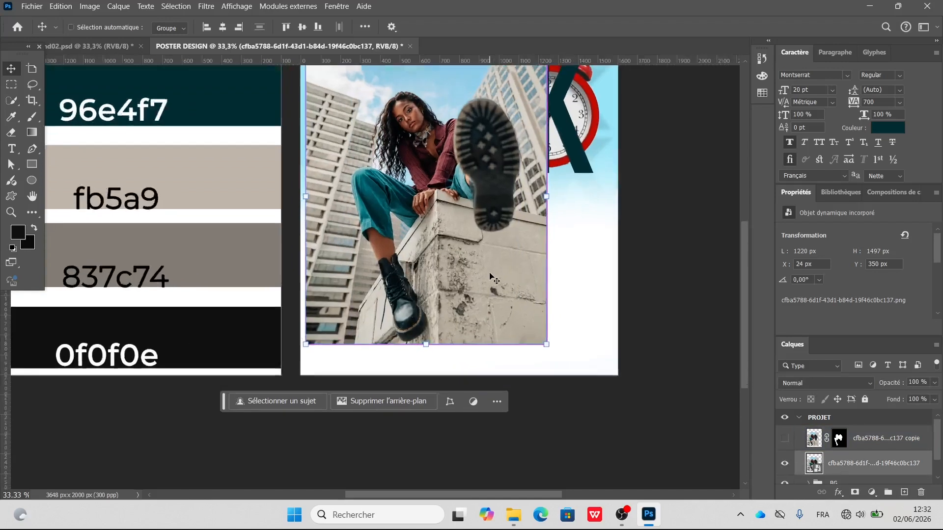
pyautogui.click(336, 6)
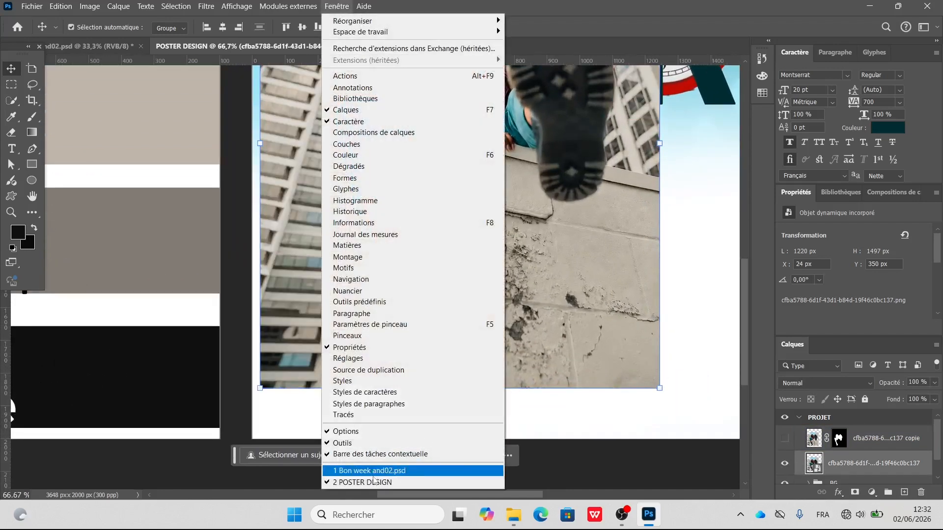
pyautogui.click(379, 454)
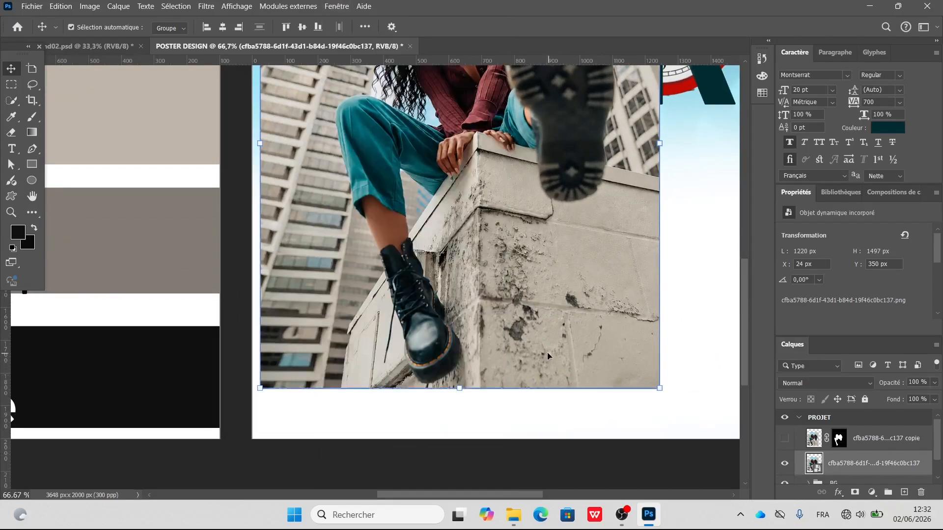
# Step: Outline the concrete block with the Polygonal Lasso and add a layer mask that limits the original photo layer to it
pyautogui.click(32, 213)
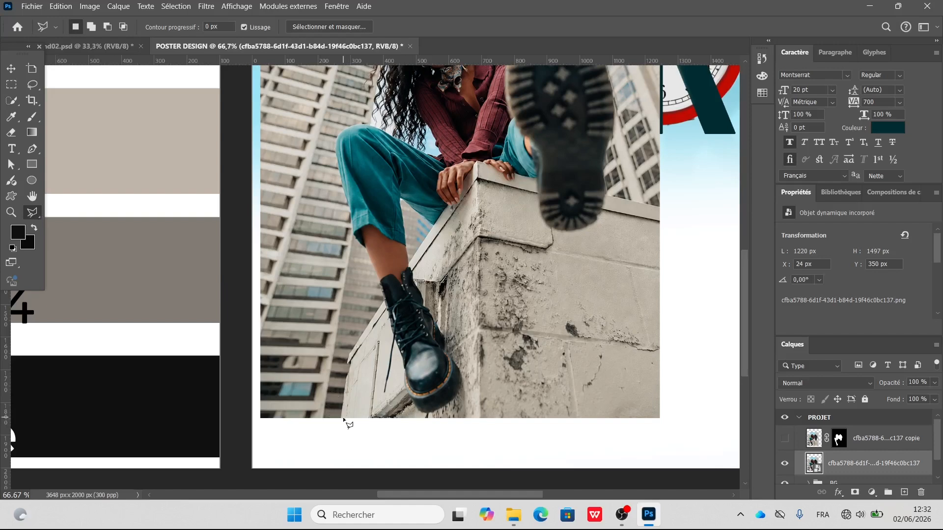
pyautogui.click(349, 354)
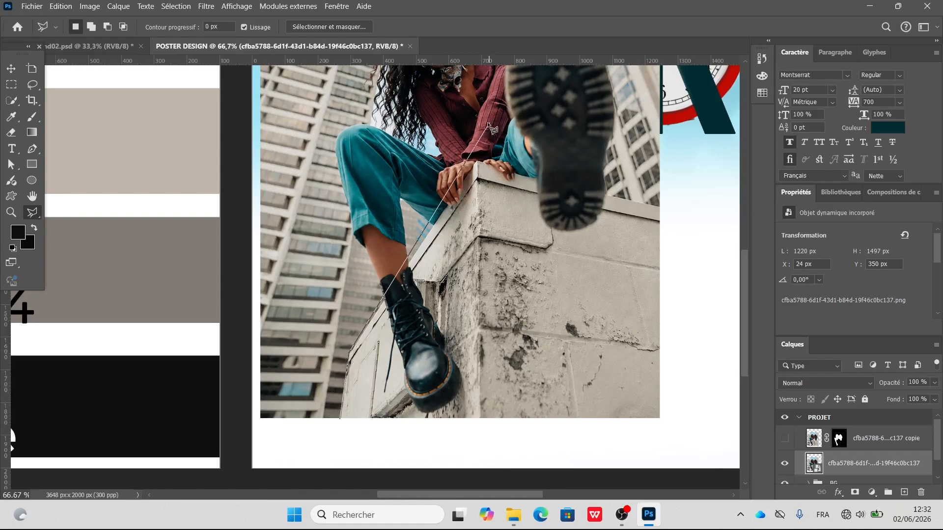
pyautogui.click(476, 161)
pyautogui.click(661, 206)
pyautogui.doubleClick(661, 418)
pyautogui.scroll(1, 475, 289)
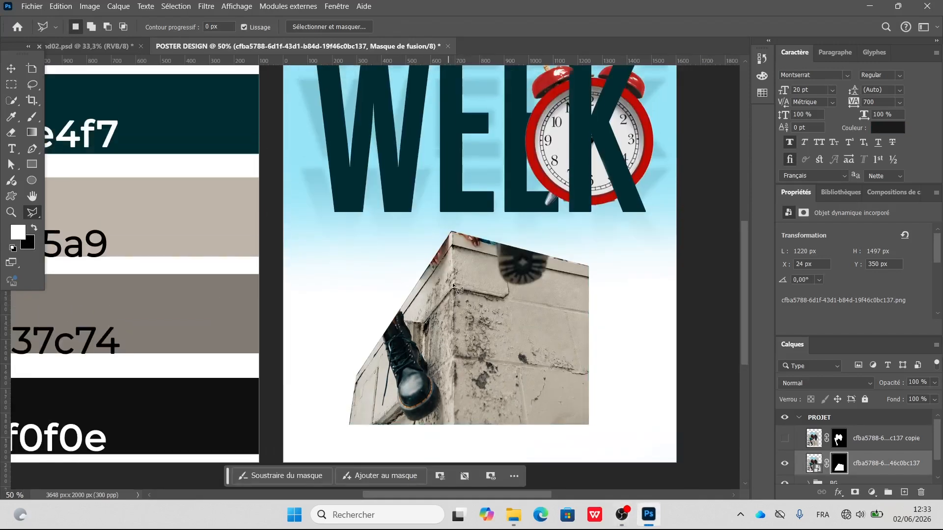
pyautogui.scroll(-1, 474, 290)
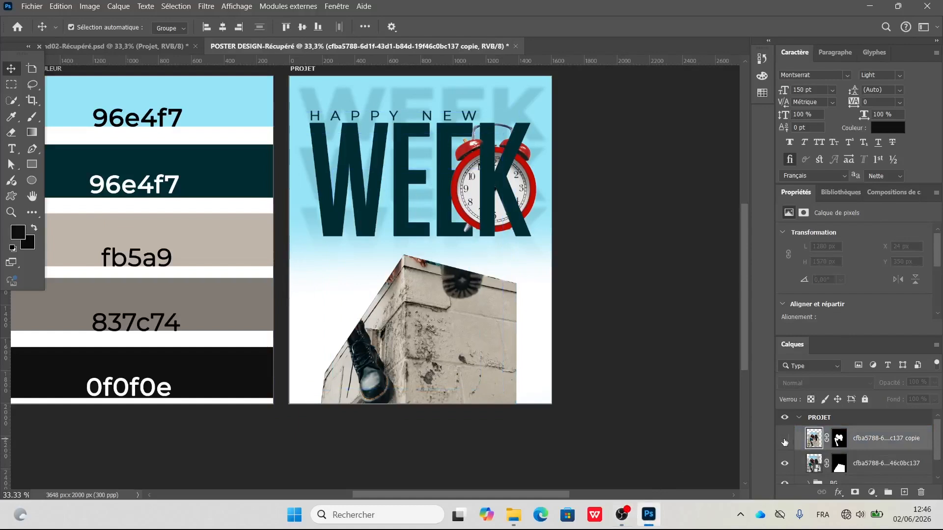
# Step: Compare the poster with the woman's cut-out layer shown and hidden, leaving it hidden, and examine the masked block
pyautogui.click(785, 442)
pyautogui.click(784, 442)
pyautogui.click(784, 442)
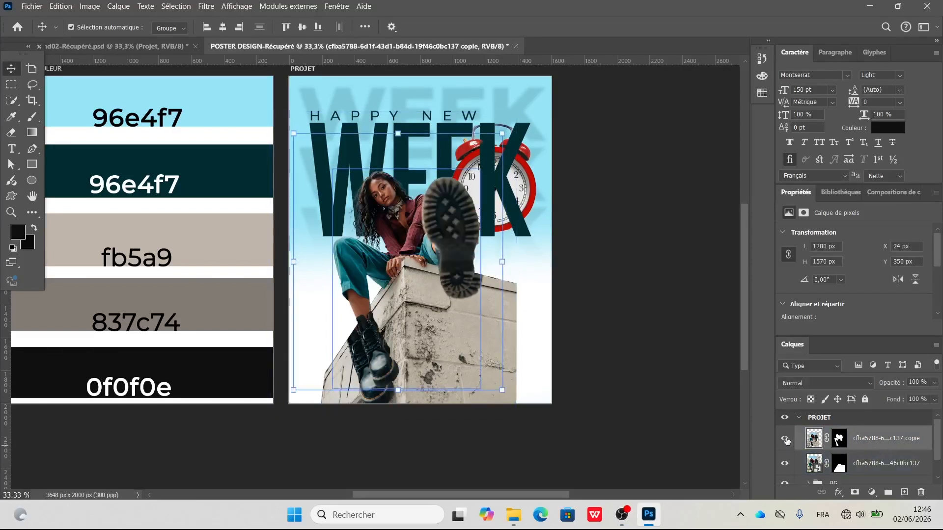
pyautogui.click(785, 440)
pyautogui.click(598, 326)
pyautogui.scroll(-1, 598, 326)
pyautogui.click(851, 465)
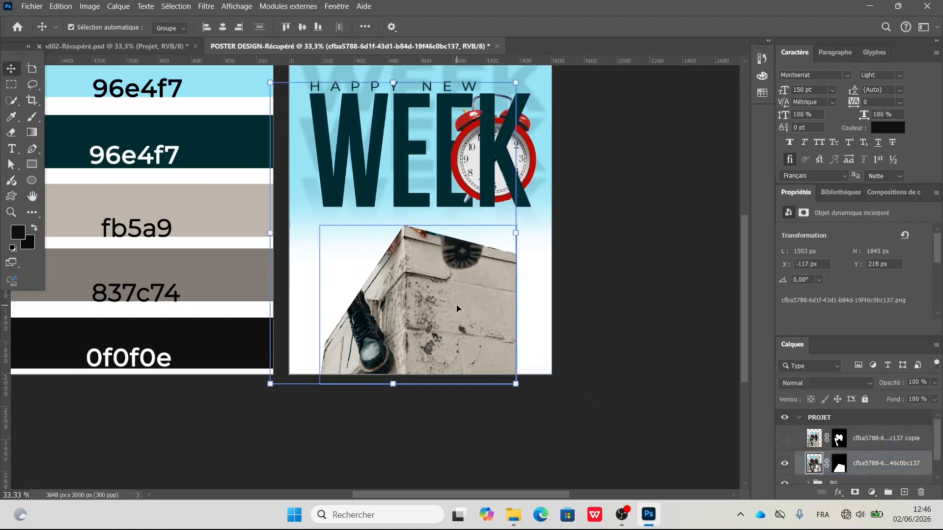
pyautogui.scroll(1, 456, 308)
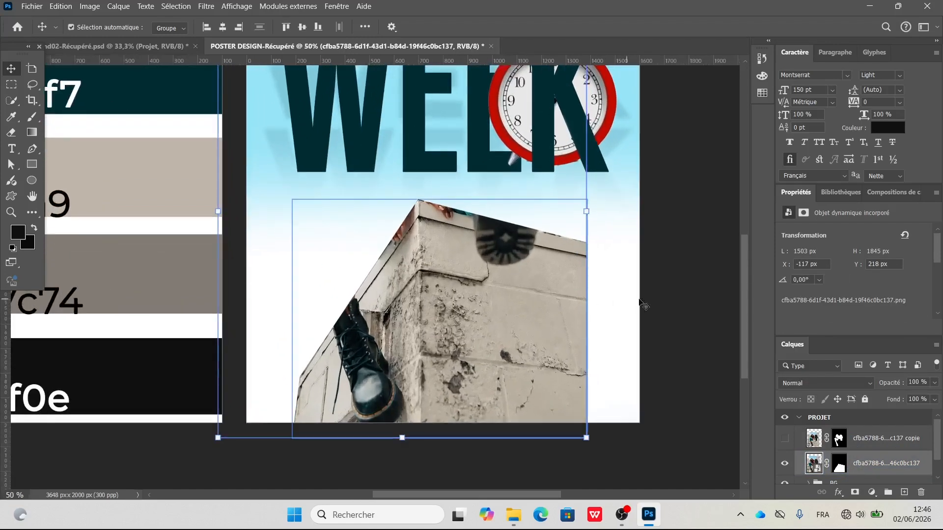
pyautogui.click(672, 297)
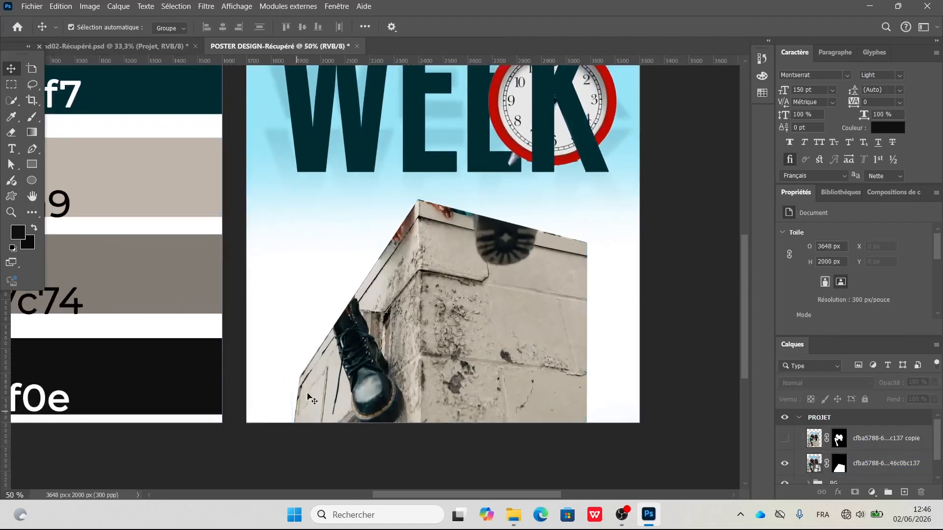
# Step: Draw a closed Pen shape about 1416 × 922 px along the block's outline, extending it to the poster's right edge
pyautogui.click(33, 150)
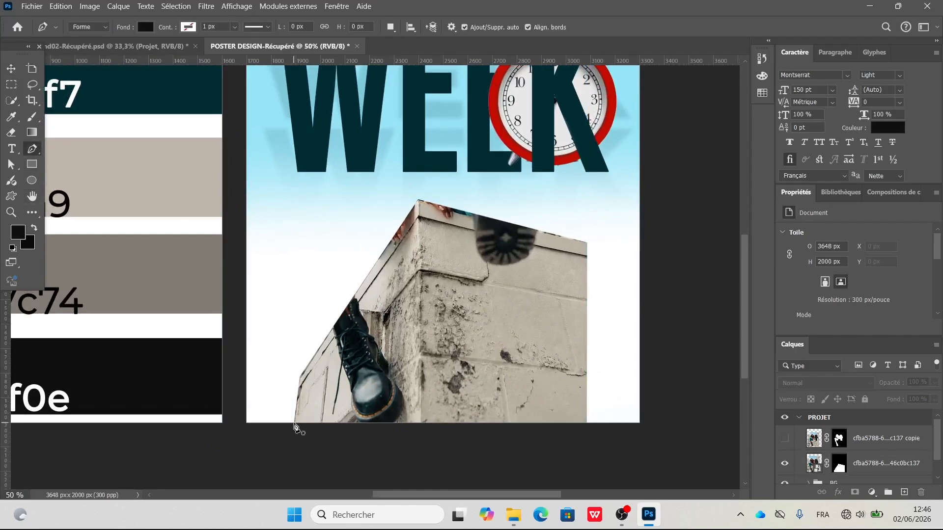
pyautogui.click(294, 423)
pyautogui.click(300, 375)
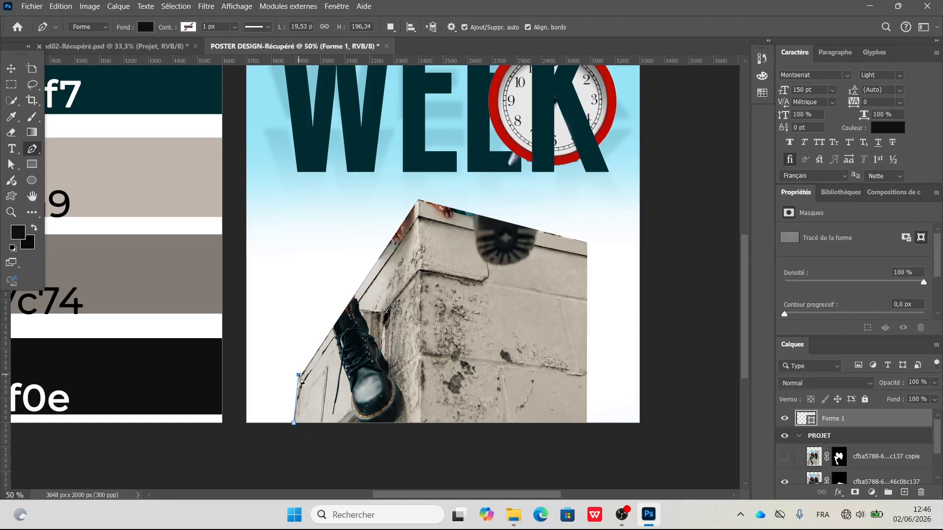
pyautogui.click(418, 199)
pyautogui.click(638, 252)
pyautogui.click(641, 424)
pyautogui.click(294, 423)
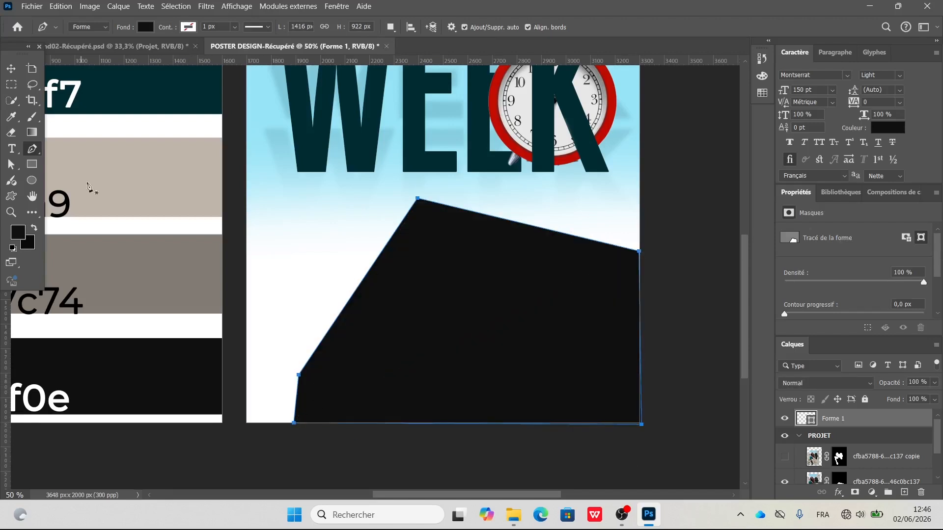
# Step: Place the Forme 1 layer between the woman's cut-out and the masked block photo, and merge it with the block photo layer
pyautogui.click(11, 68)
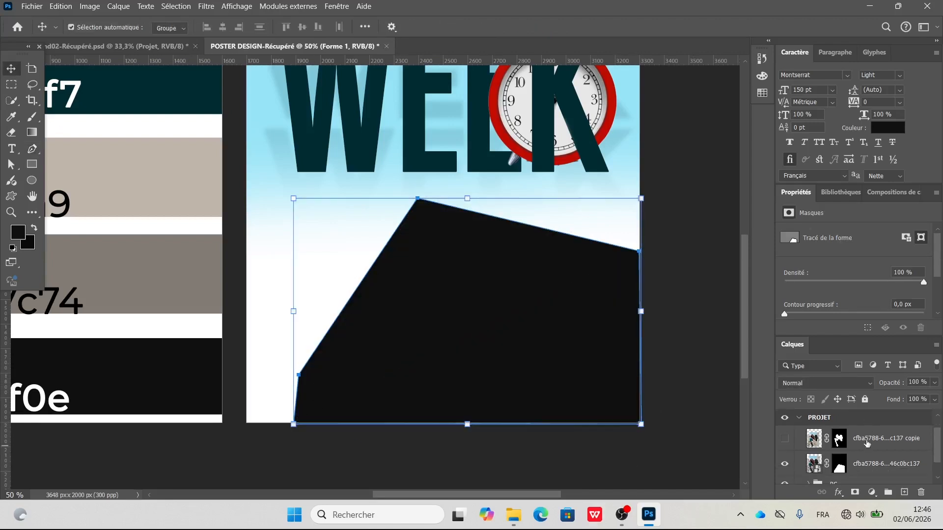
pyautogui.moveTo(852, 428); pyautogui.dragTo(854, 448)
pyautogui.scroll(-1, 854, 448)
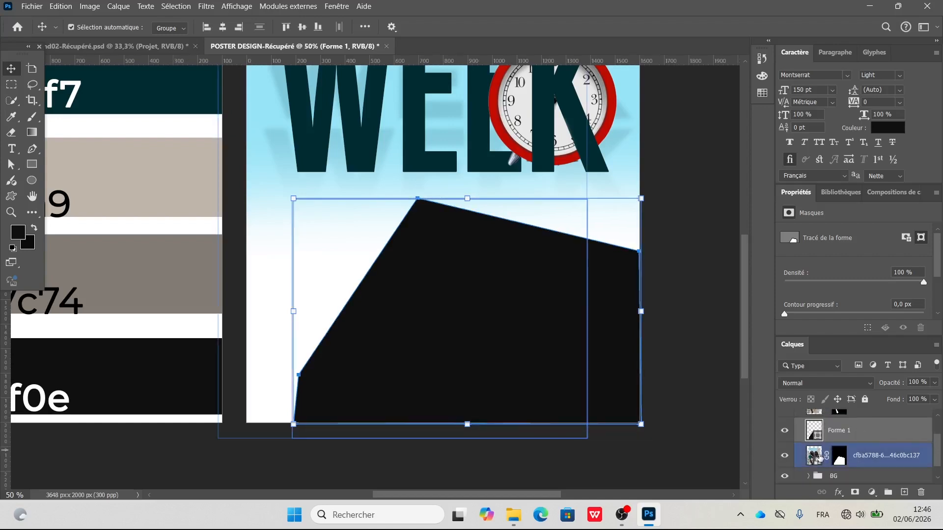
pyautogui.keyDown('shift'); pyautogui.click(869, 457); pyautogui.keyUp('shift')
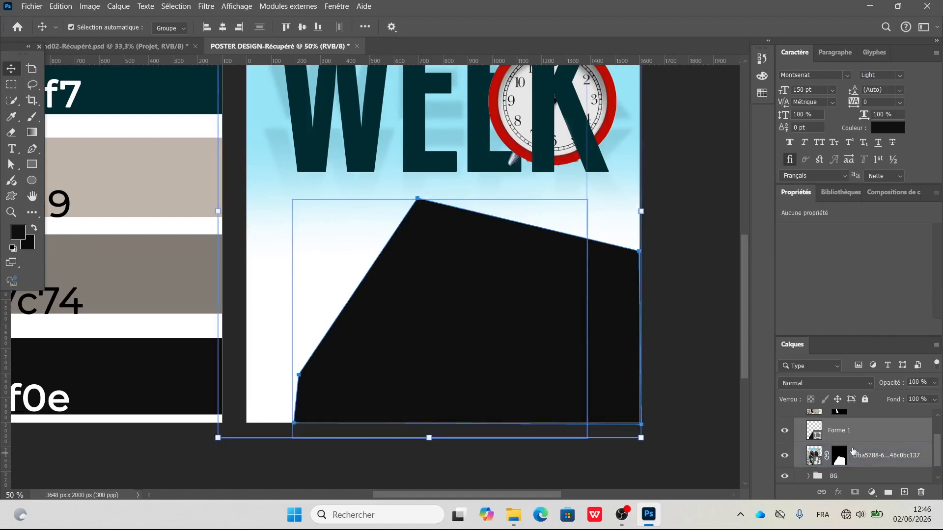
pyautogui.rightClick(875, 456)
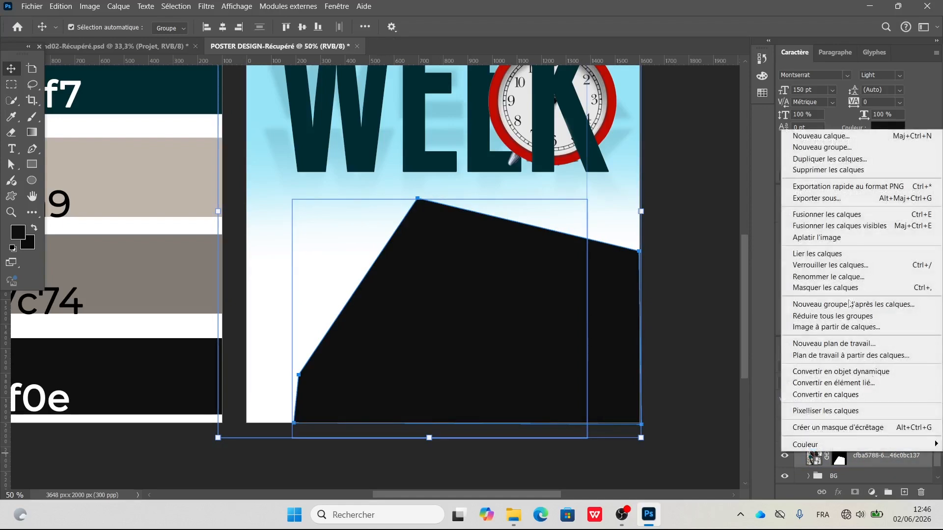
pyautogui.click(838, 215)
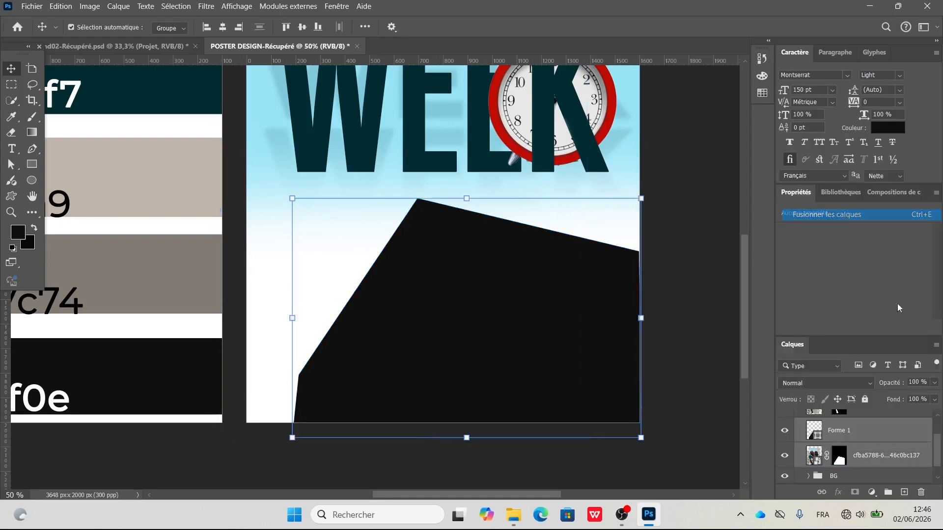
pyautogui.click(785, 441)
pyautogui.click(786, 441)
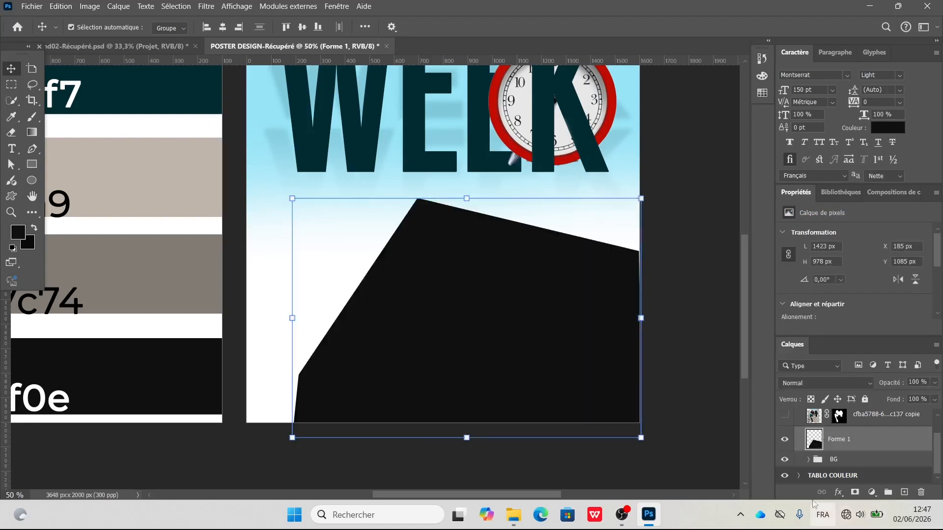
# Step: Apply a bfb5a9 colour overlay in Normal mode at 100 % opacity to the merged block layer
pyautogui.click(839, 492)
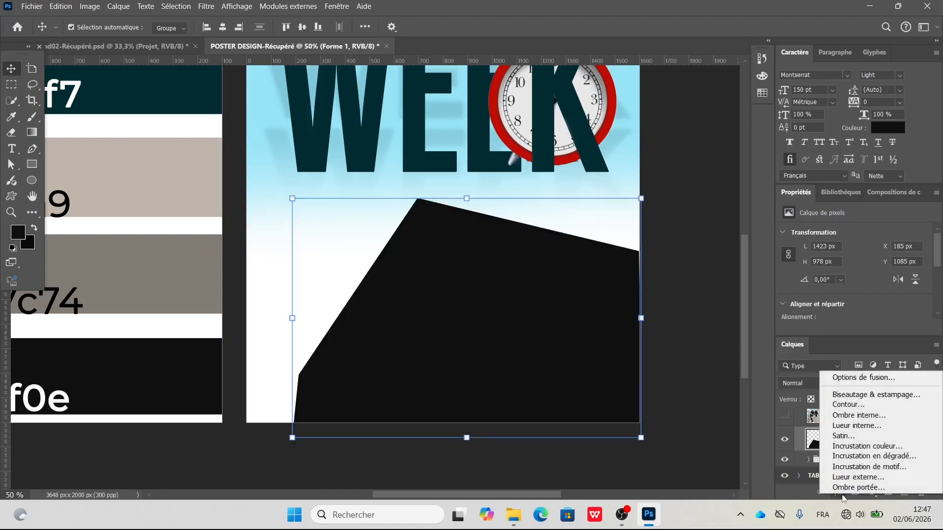
pyautogui.click(893, 446)
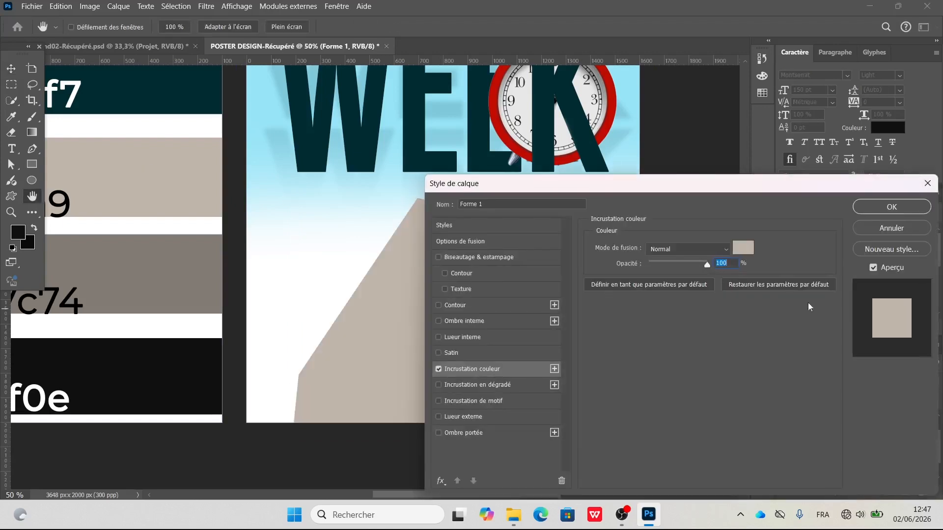
pyautogui.click(744, 248)
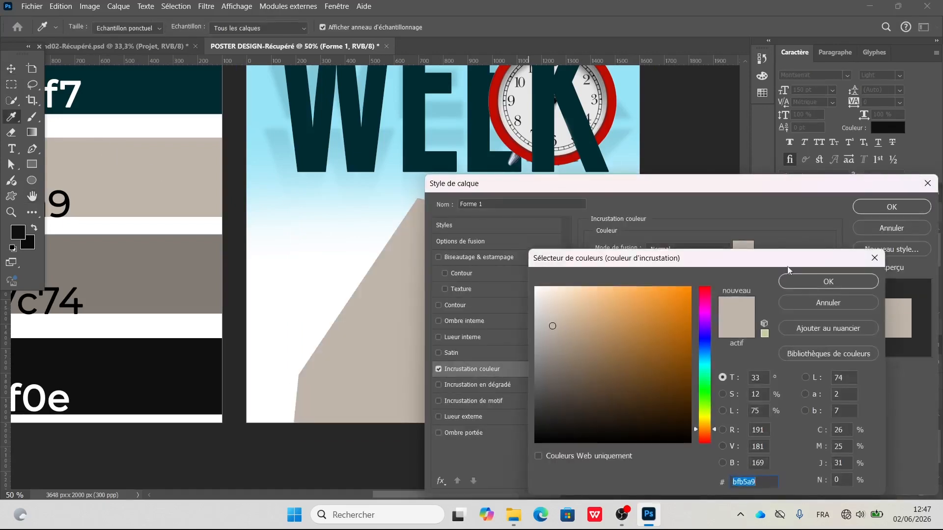
pyautogui.click(829, 281)
pyautogui.click(892, 207)
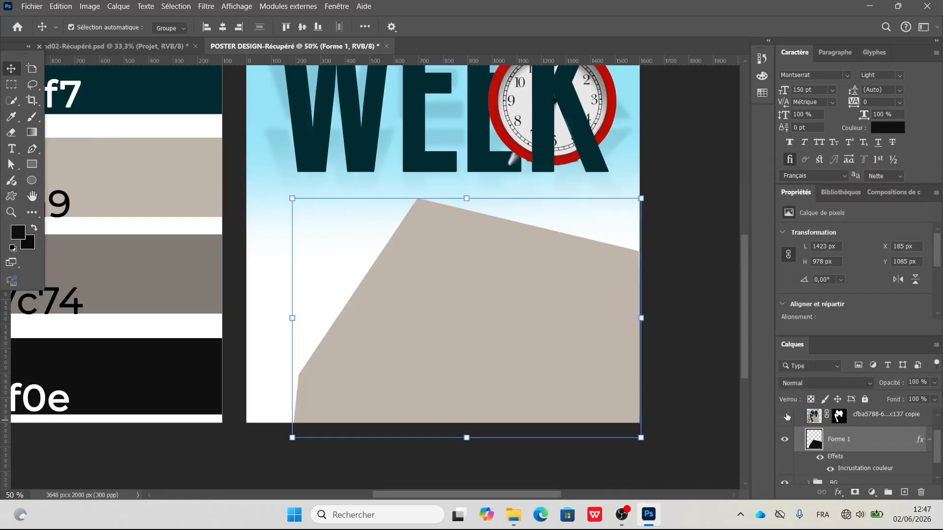
# Step: Show the woman's cut-out over the beige block and inspect where her hands and trousers meet its edge
pyautogui.click(698, 329)
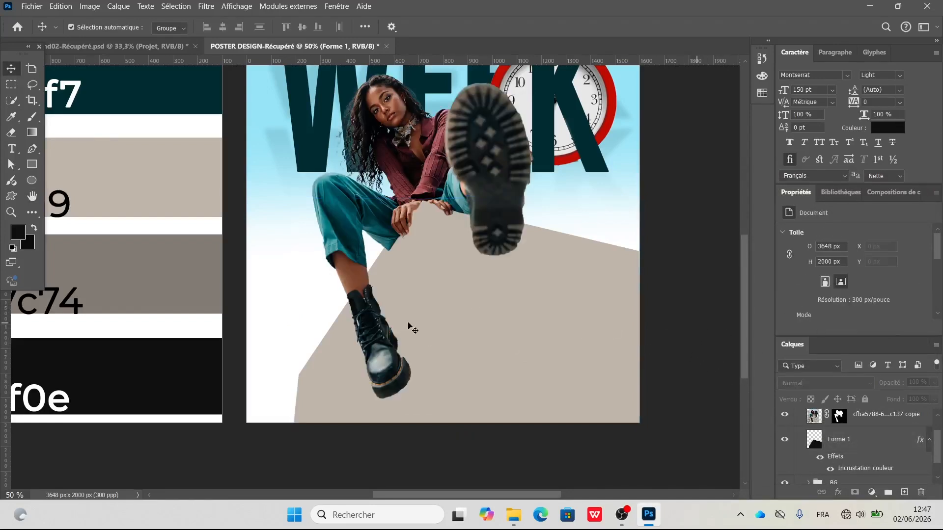
pyautogui.scroll(2, 411, 326)
pyautogui.scroll(-3, 454, 362)
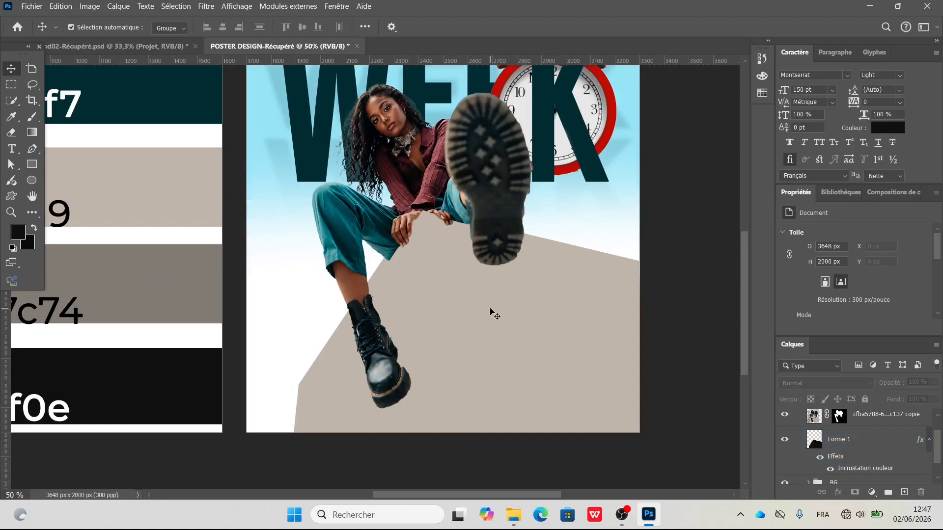
pyautogui.click(490, 309)
pyautogui.scroll(2, 400, 268)
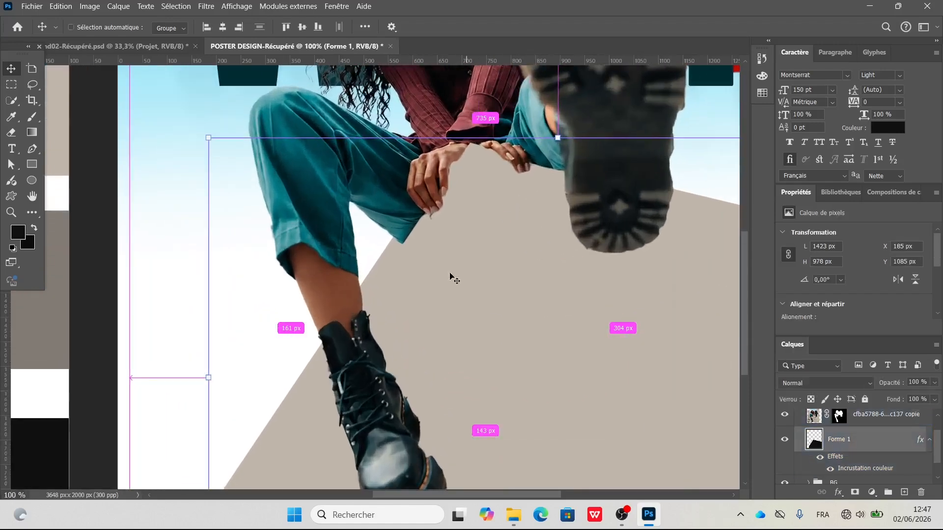
pyautogui.moveTo(413, 315); pyautogui.dragTo(359, 320)
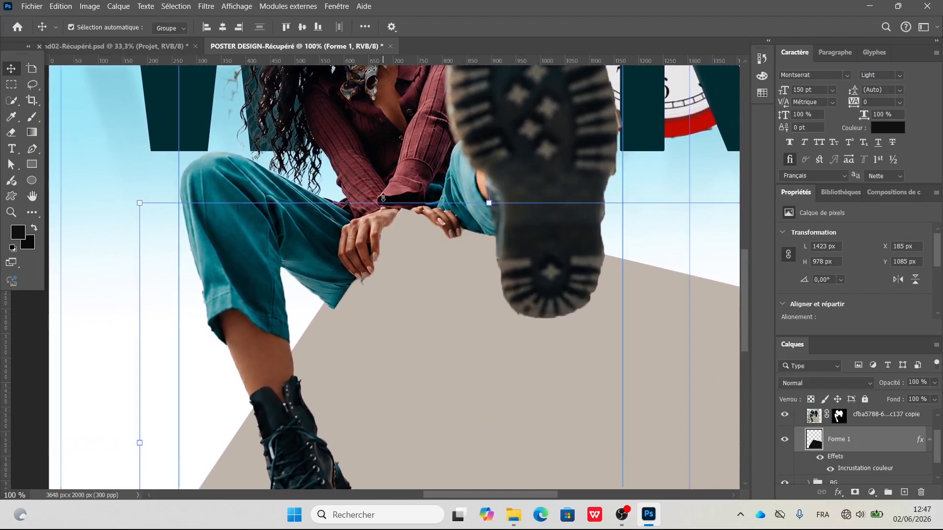
# Step: Delete the trouser part overlapping the block's slanted edge below the hand on the cut-out layer with a Polygonal Lasso selection, and deselect
pyautogui.click(865, 418)
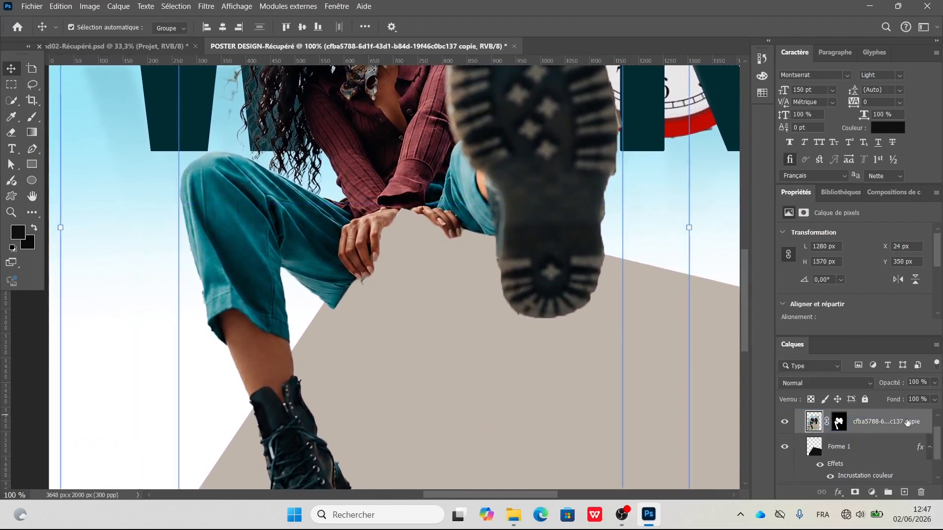
pyautogui.click(859, 453)
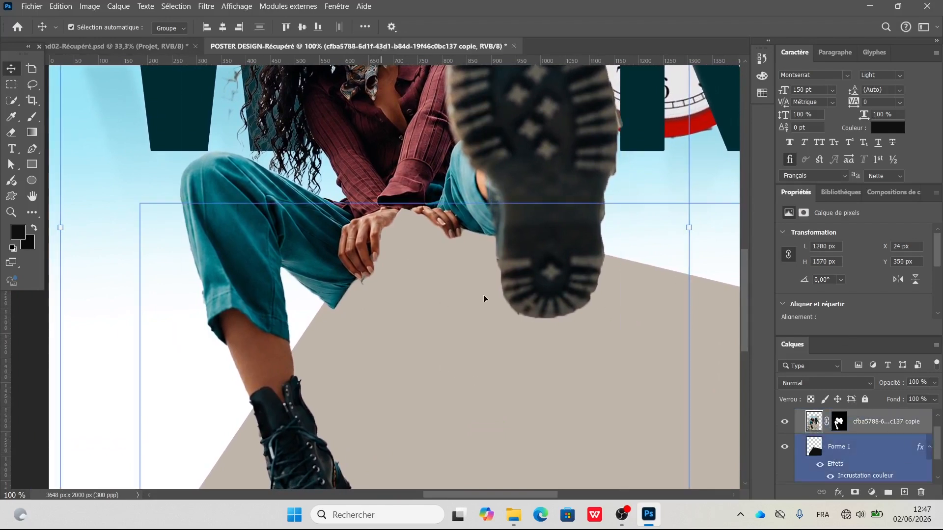
pyautogui.click(32, 214)
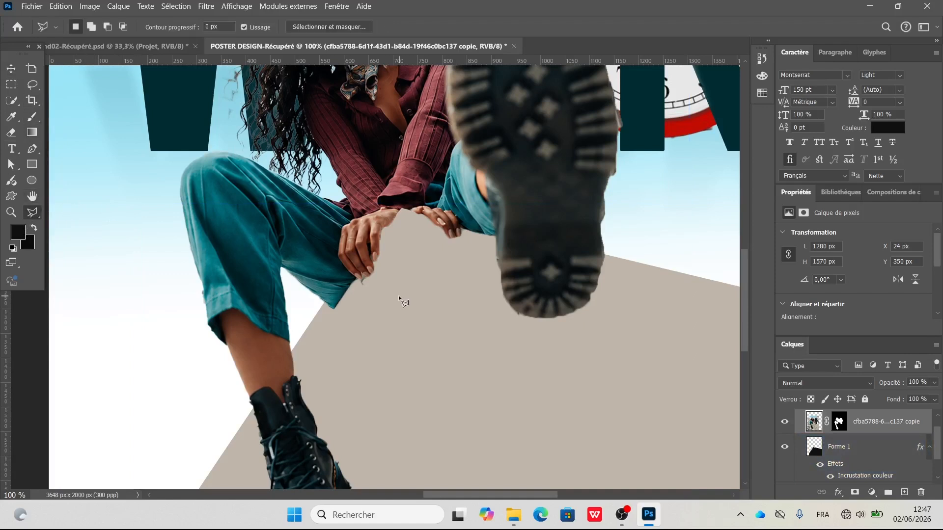
pyautogui.click(324, 303)
pyautogui.click(329, 308)
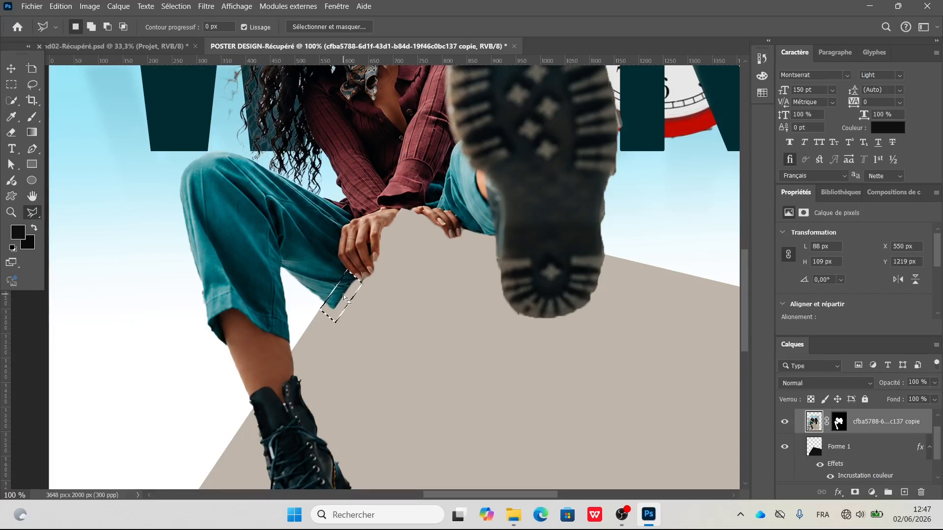
pyautogui.rightClick(346, 299)
pyautogui.click(388, 14)
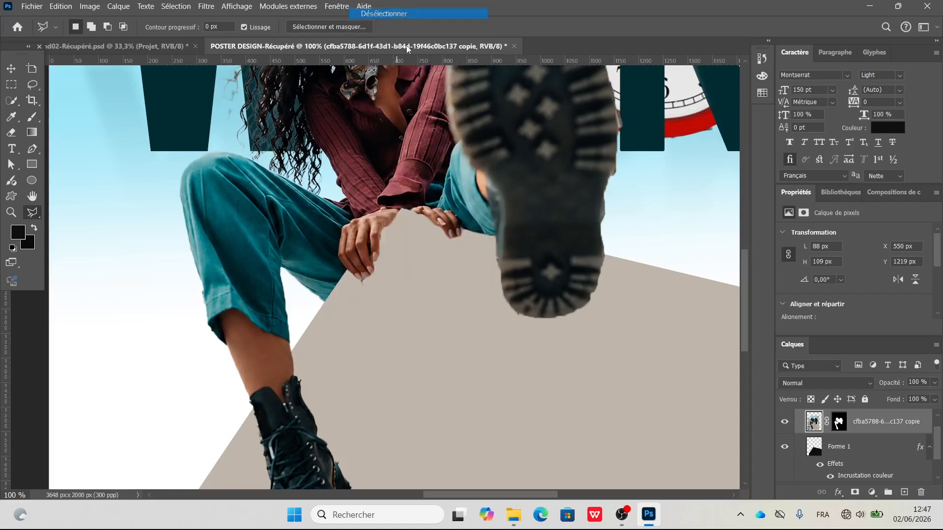
pyautogui.click(11, 69)
pyautogui.keyDown('ctrl'); pyautogui.click(438, 309); pyautogui.keyUp('ctrl')
pyautogui.hotkey('ctrl', '-')
pyautogui.hotkey('ctrl', '-')
pyautogui.hotkey('ctrl', '-')
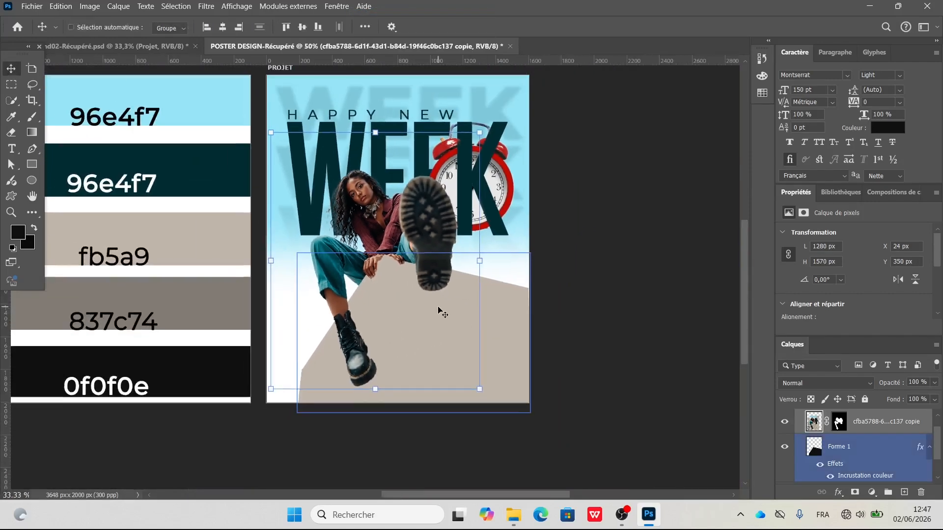
pyautogui.click(678, 358)
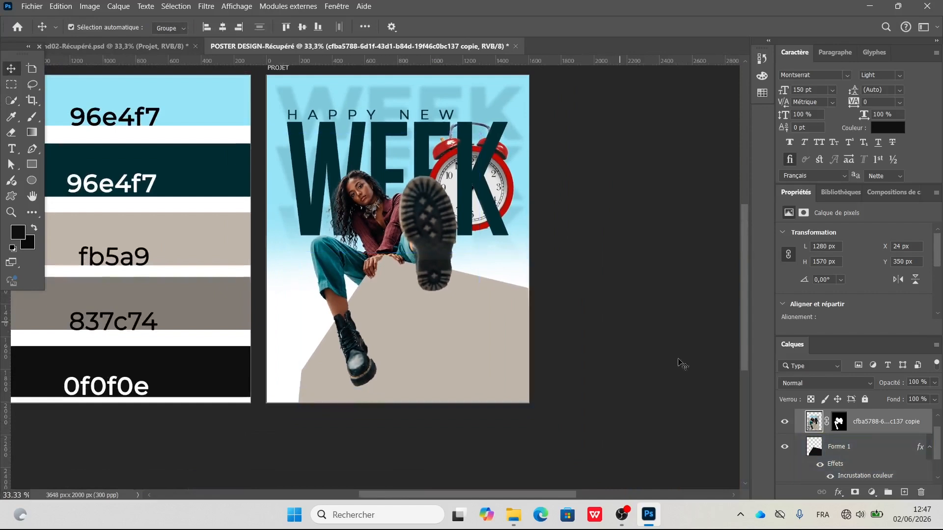
# Step: Rasterize the layer style of the Forme 1 block layer
pyautogui.click(857, 454)
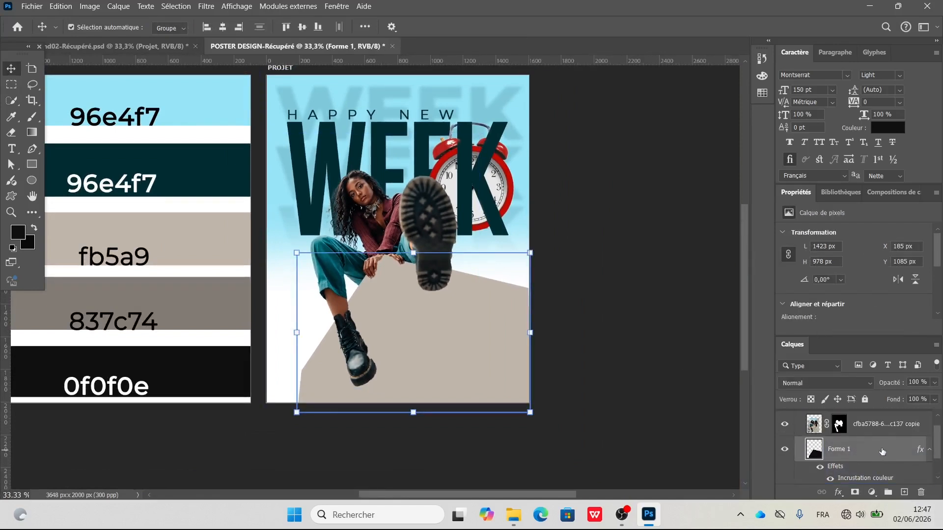
pyautogui.rightClick(883, 453)
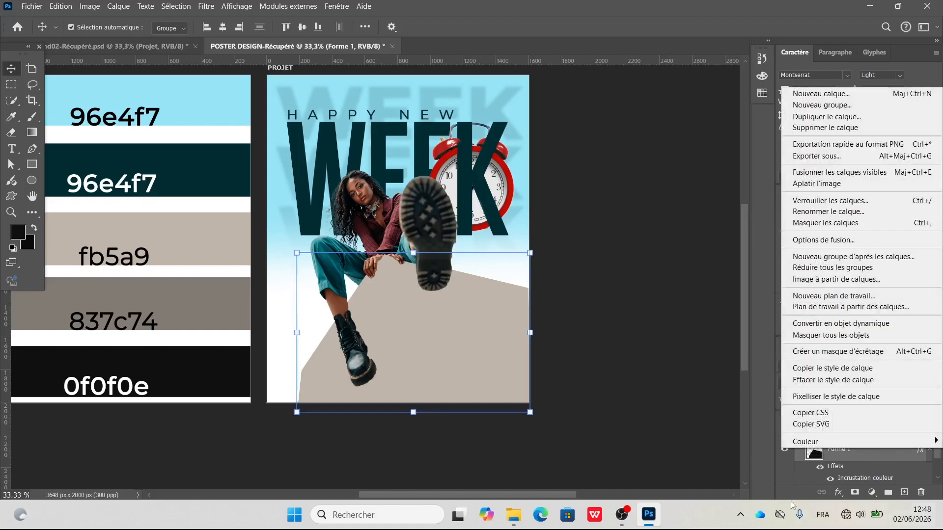
pyautogui.click(835, 396)
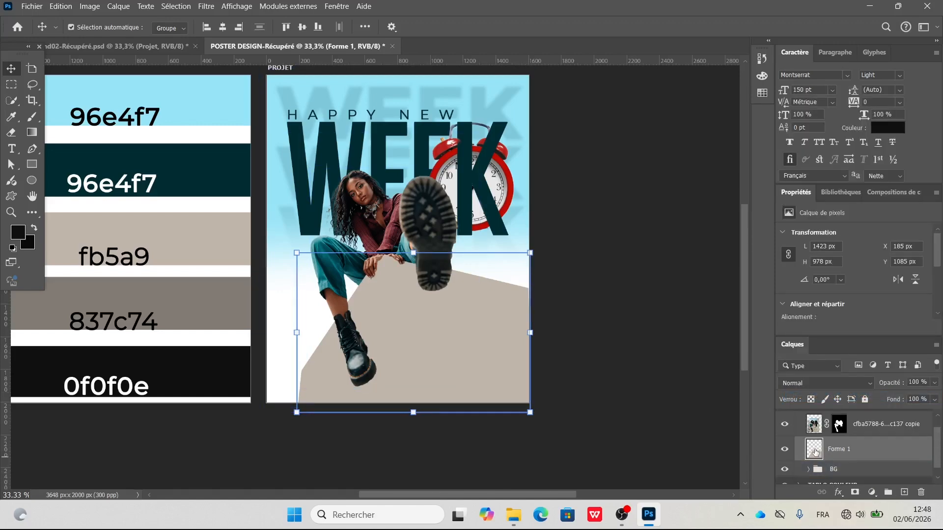
# Step: Cut the Forme 1 block's part beneath the seated woman's boot leg onto its own layer with a Rectangular Marquee selection, and compare both parts' visibility
pyautogui.hotkey('ctrl', '+')
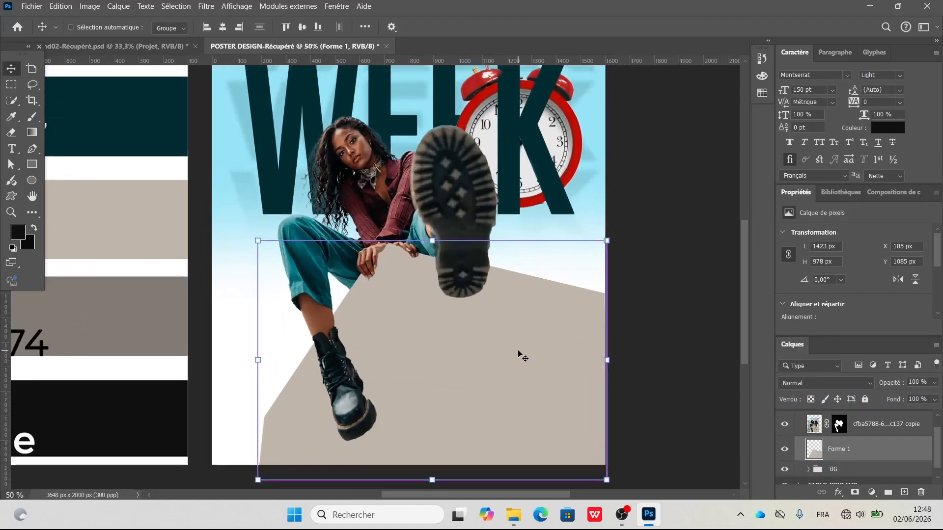
pyautogui.click(15, 86)
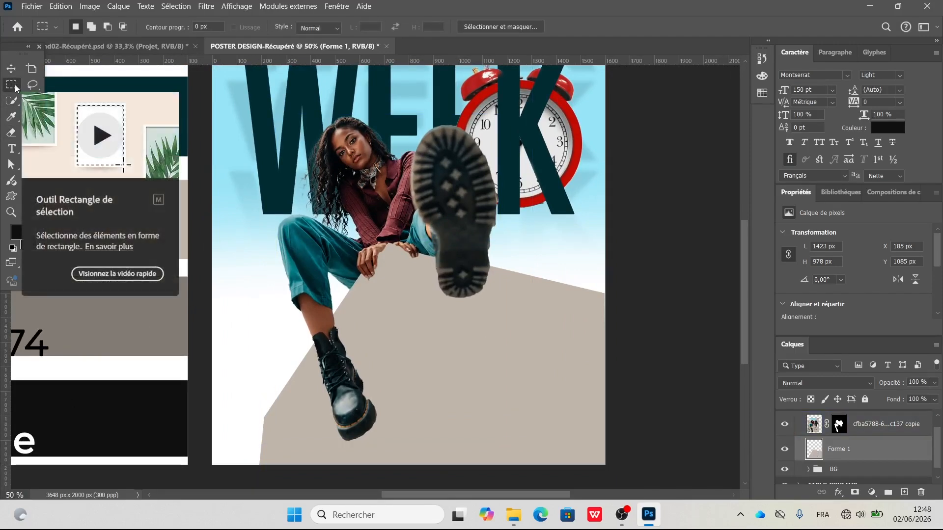
pyautogui.scroll(-1, 402, 269)
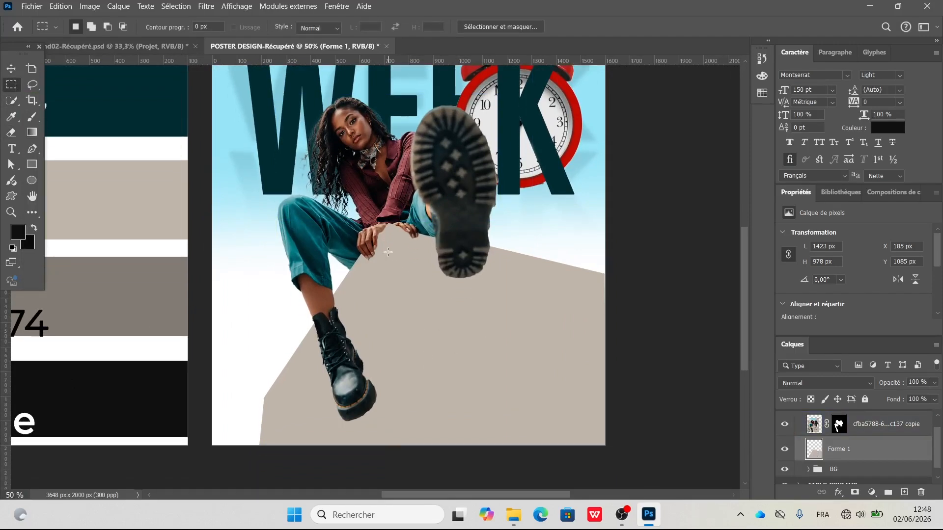
pyautogui.moveTo(235, 205); pyautogui.dragTo(389, 479)
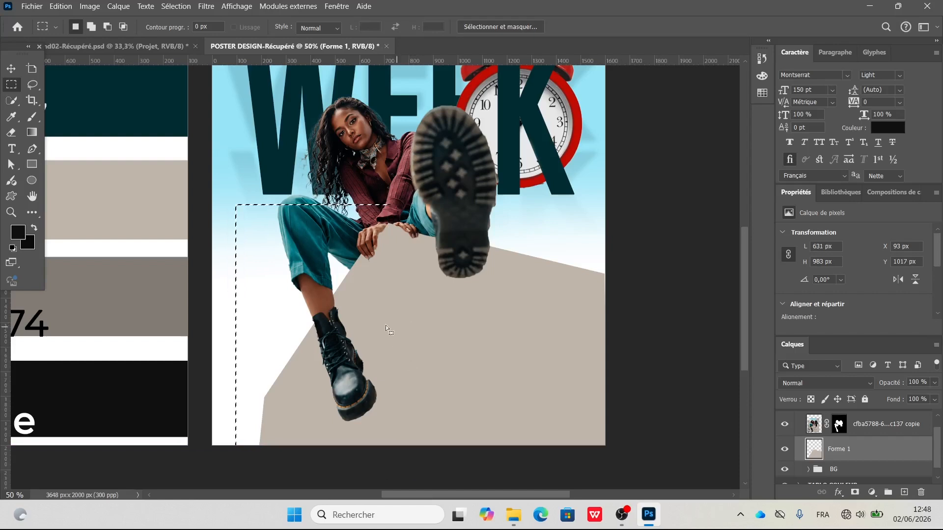
pyautogui.rightClick(335, 295)
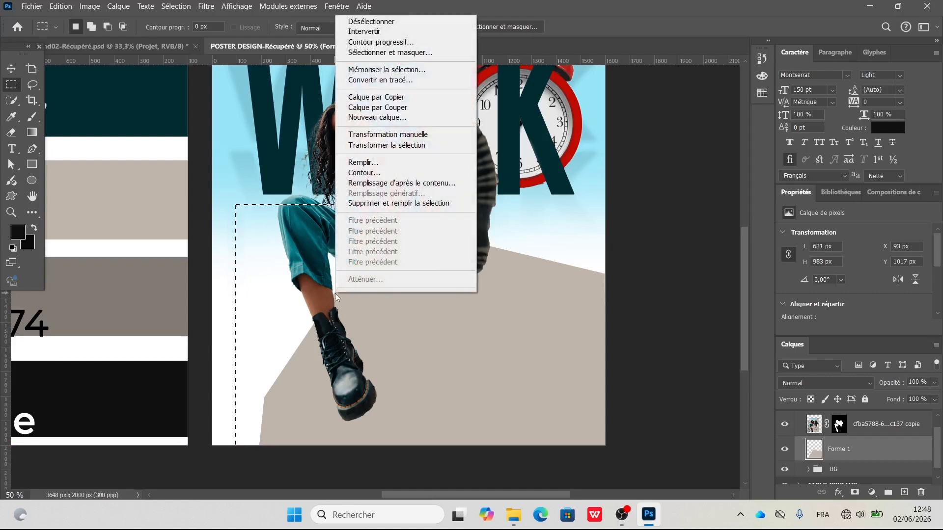
pyautogui.click(408, 108)
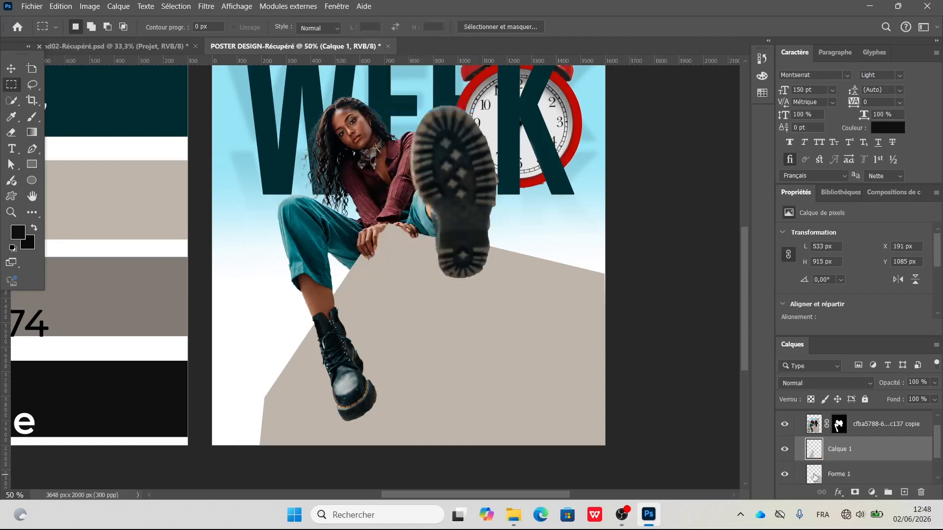
pyautogui.scroll(-1, 814, 477)
pyautogui.click(837, 462)
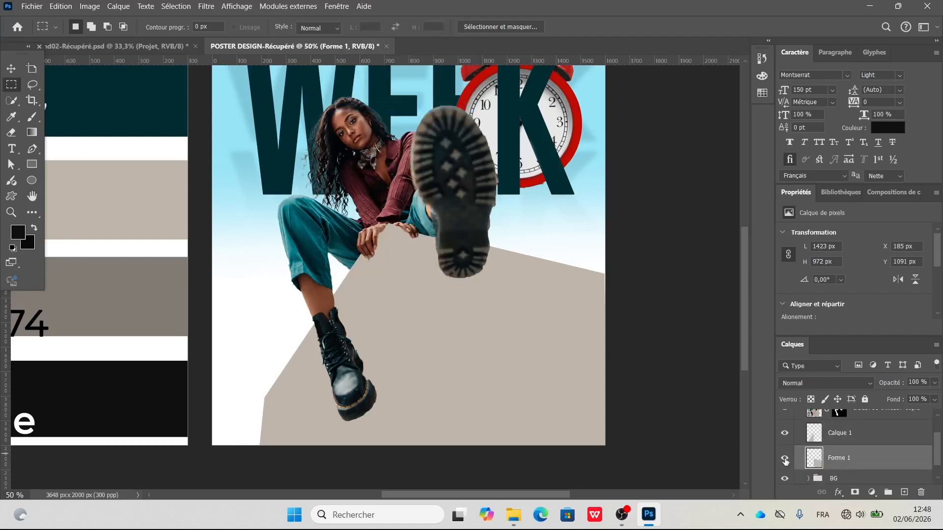
pyautogui.click(785, 459)
pyautogui.click(785, 458)
pyautogui.click(784, 434)
pyautogui.click(785, 435)
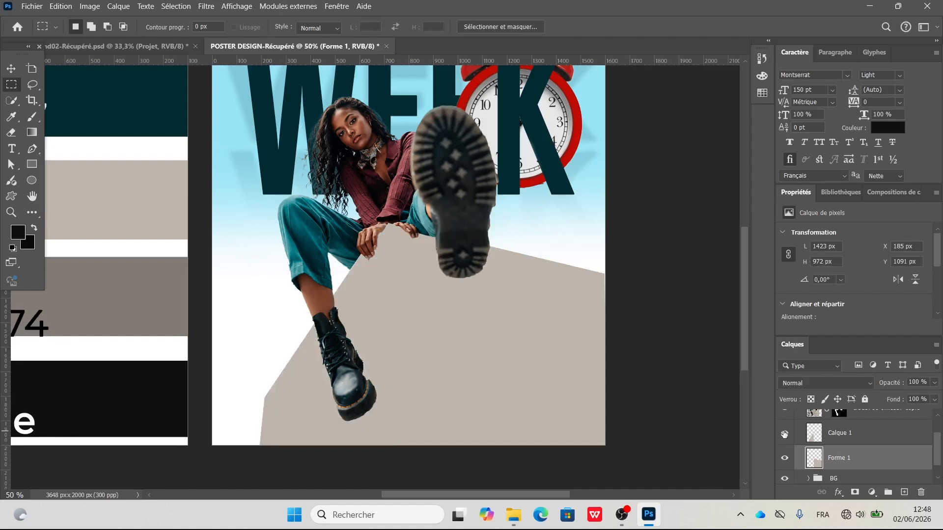
# Step: Apply an 837c74 colour overlay, sampled from the palette, to the Calque 1 block part and rasterize its layer style
pyautogui.click(832, 435)
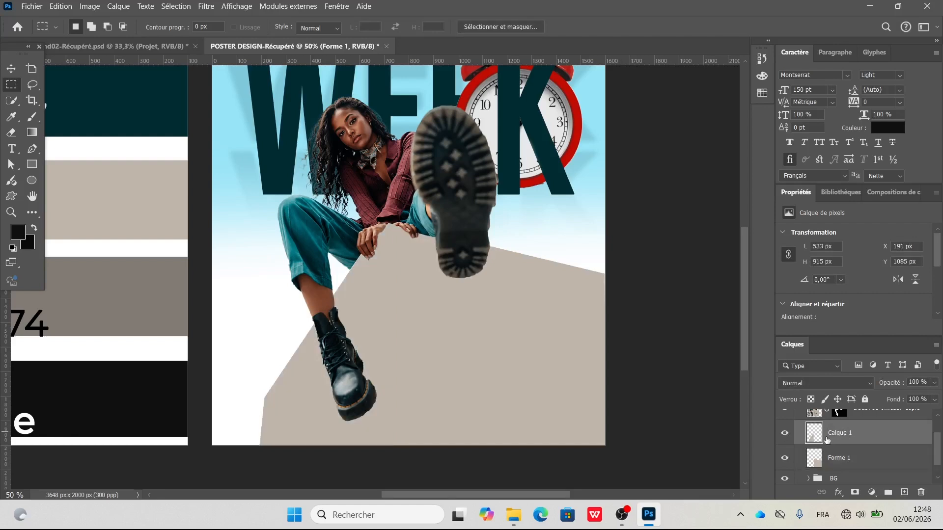
pyautogui.click(839, 493)
pyautogui.click(877, 447)
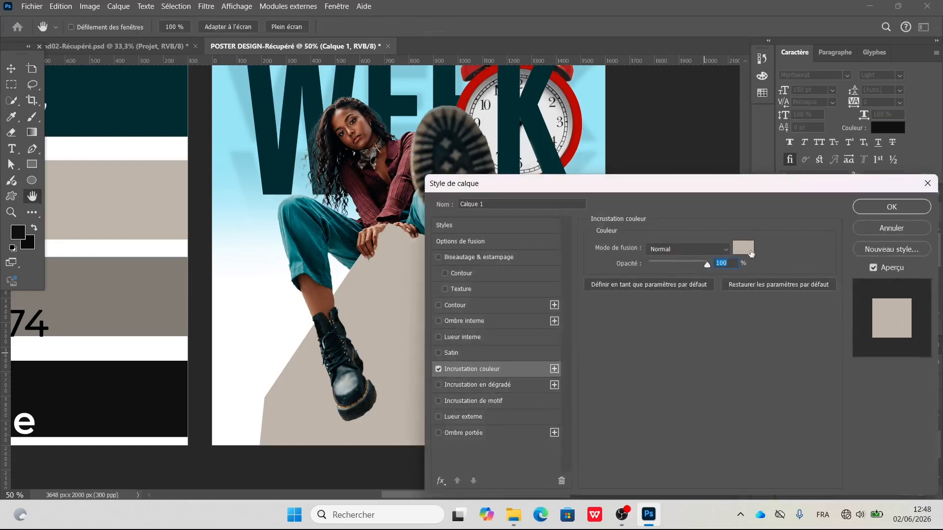
pyautogui.click(751, 254)
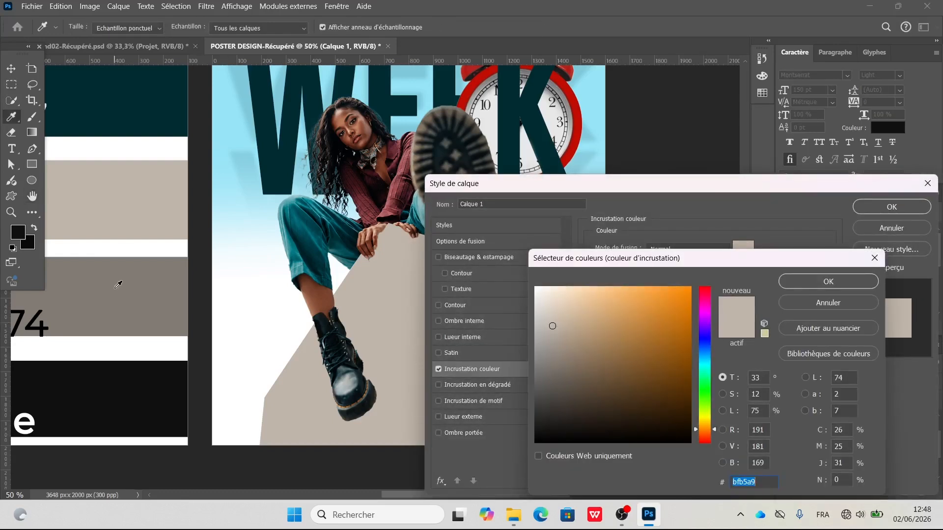
pyautogui.click(103, 300)
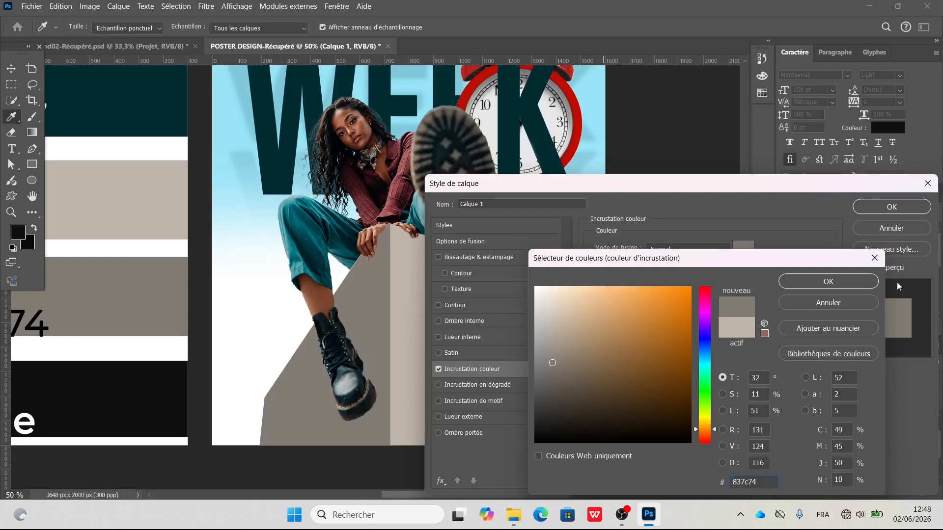
pyautogui.click(827, 281)
pyautogui.click(892, 207)
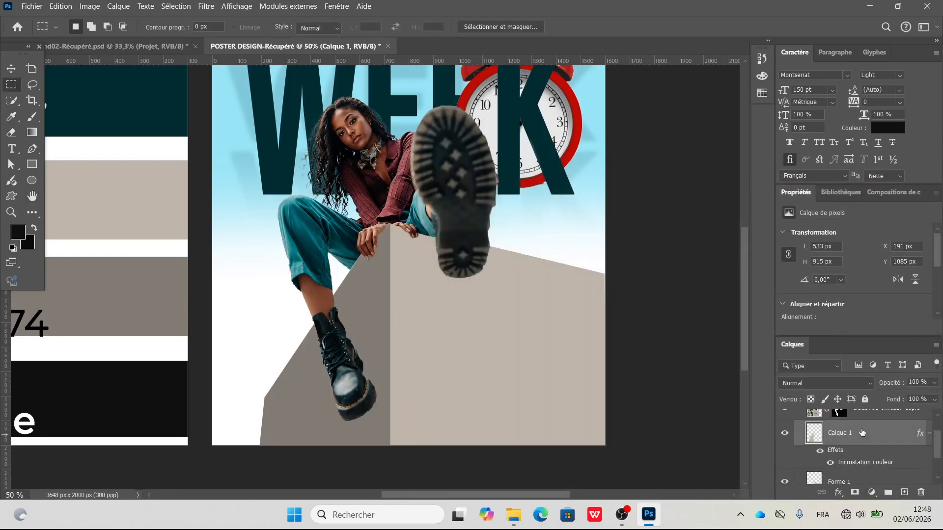
pyautogui.rightClick(862, 433)
pyautogui.click(836, 376)
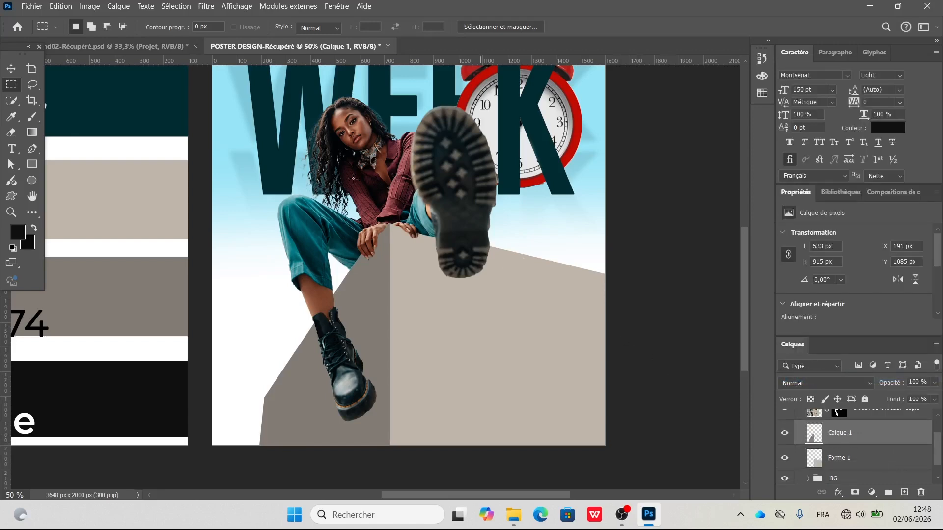
# Step: Raise the saturation of the darker block face on Calque 1 slightly with a Hue/Saturation adjustment
pyautogui.click(90, 6)
pyautogui.moveTo(103, 38)
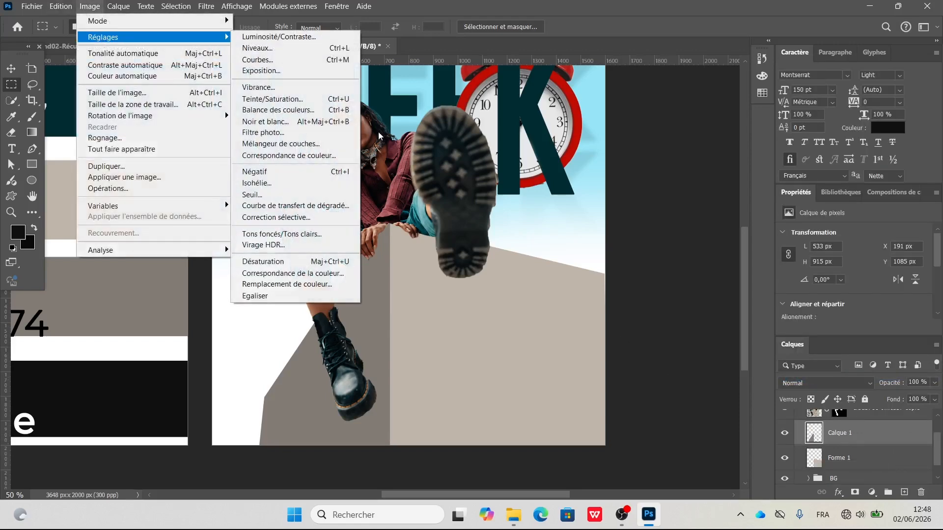
pyautogui.click(301, 98)
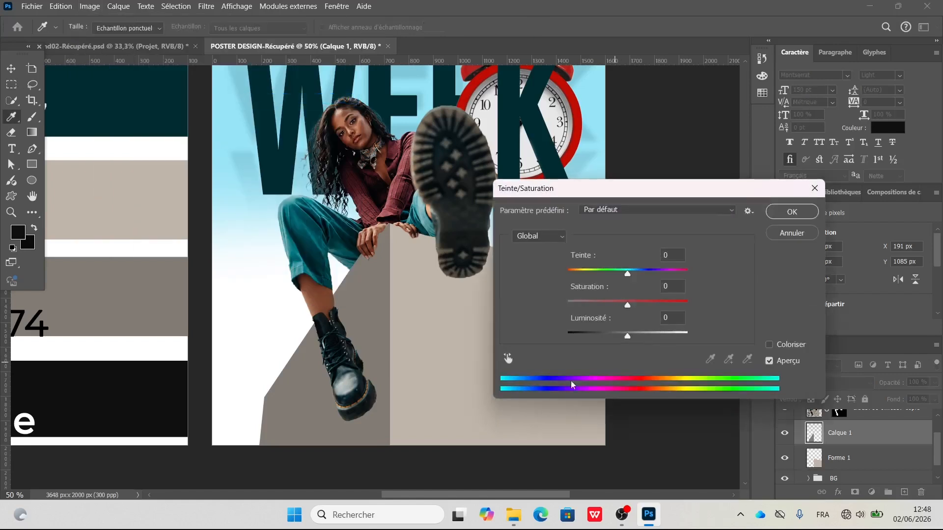
pyautogui.moveTo(633, 305); pyautogui.dragTo(641, 303)
pyautogui.press('Return')
pyautogui.press('m')
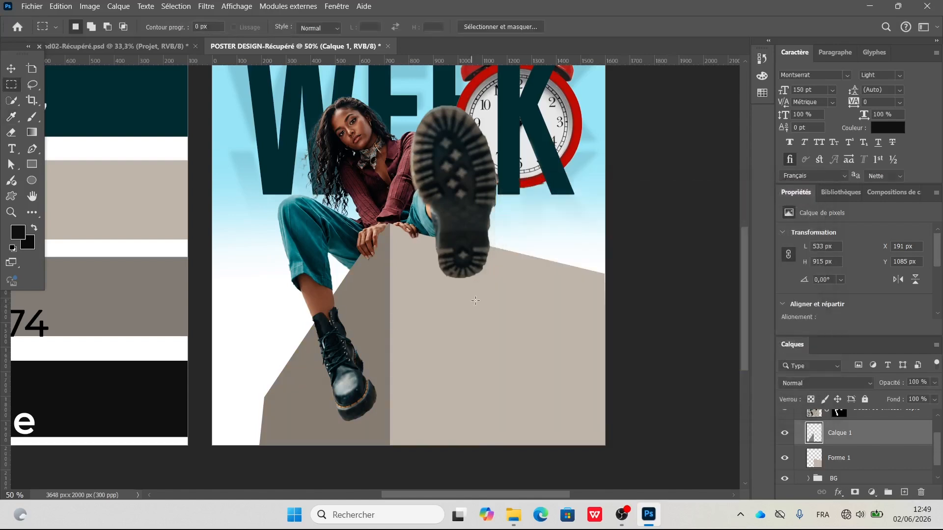
# Step: Add an empty layer above Calque 1, clip it to that layer and make it active
pyautogui.click(904, 492)
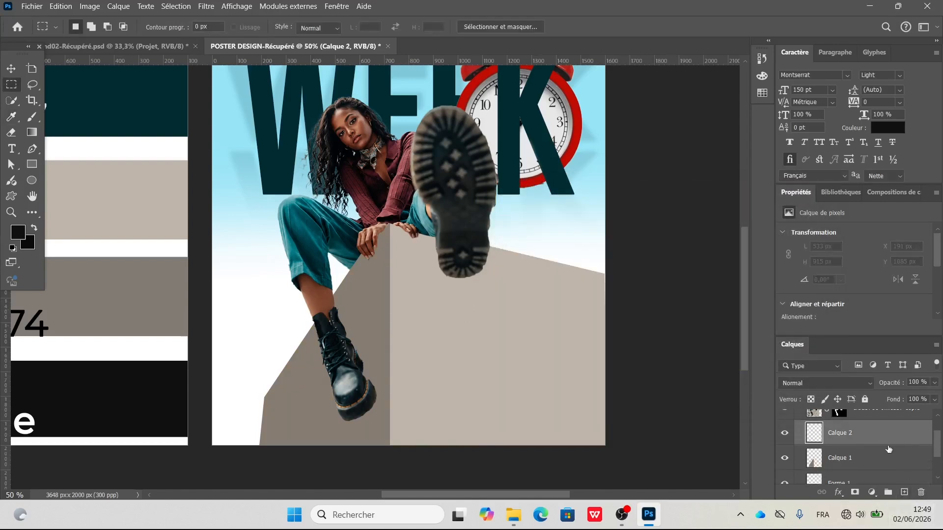
pyautogui.keyDown('alt'); pyautogui.click(859, 438); pyautogui.keyUp('alt')
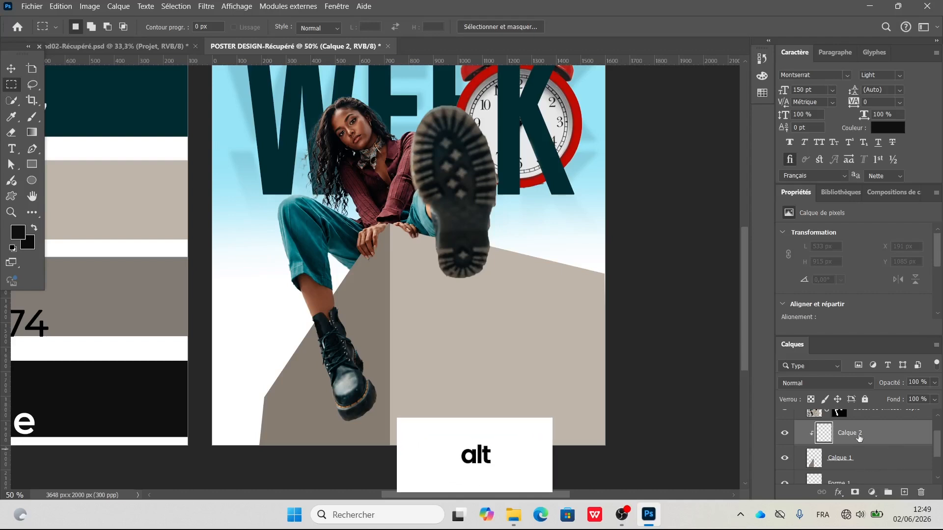
pyautogui.click(858, 460)
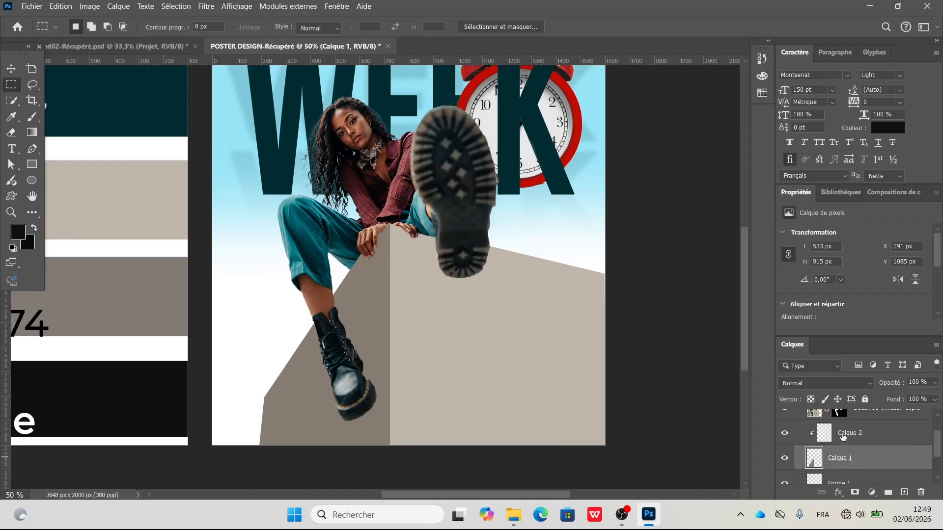
pyautogui.click(857, 437)
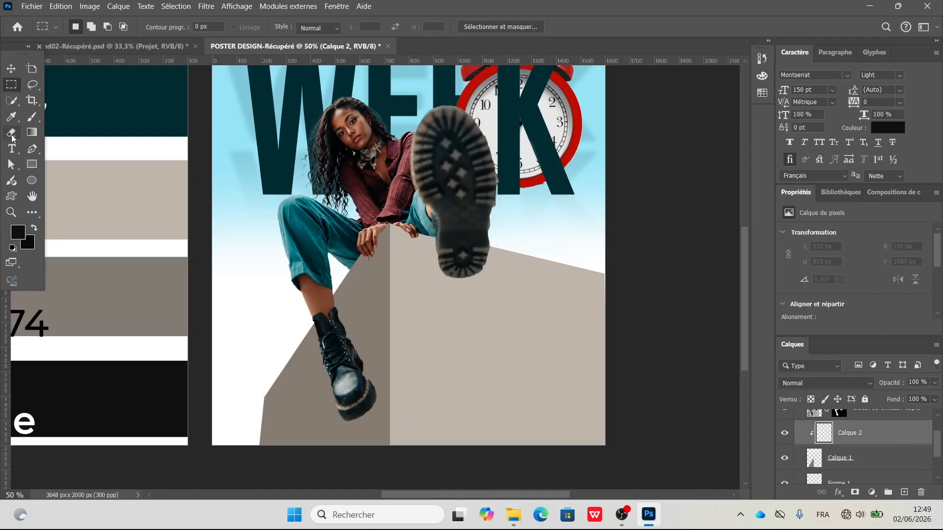
# Step: Paint black shading over the darker block face around the lower boot on the clipped layer with a soft 483 px brush at 38 % opacity
pyautogui.click(32, 117)
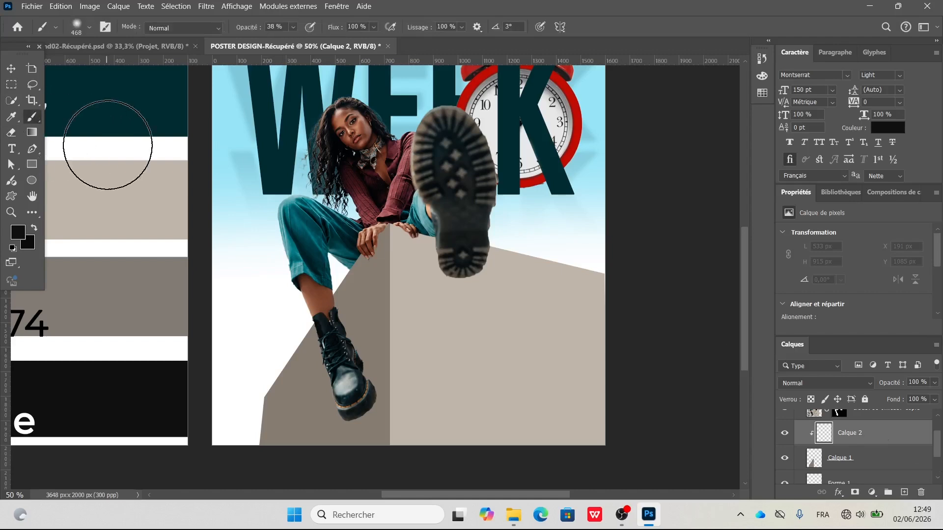
pyautogui.click(90, 27)
pyautogui.moveTo(125, 67); pyautogui.dragTo(137, 67)
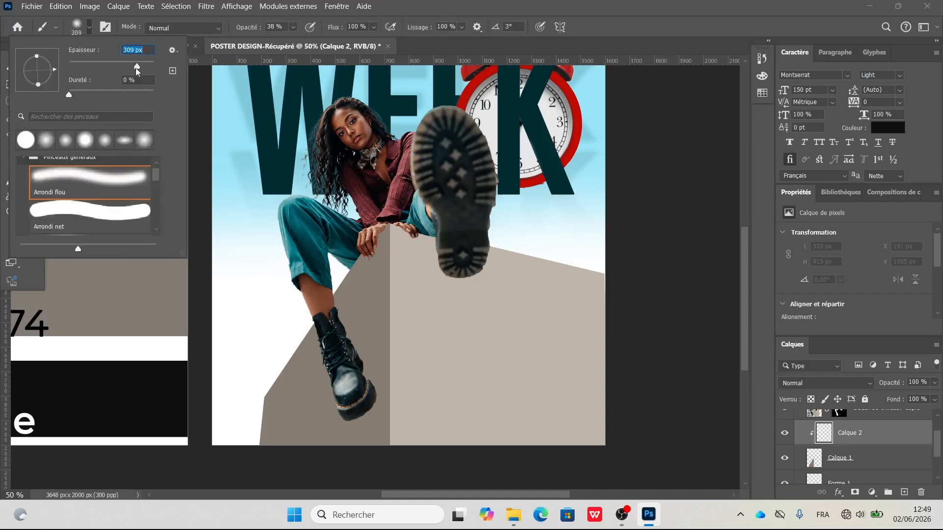
pyautogui.moveTo(145, 68); pyautogui.dragTo(145, 68)
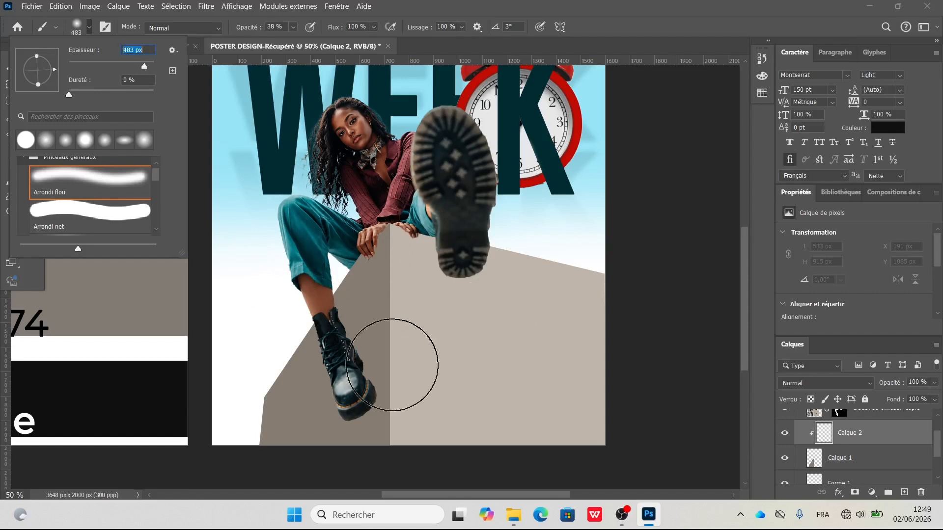
pyautogui.click(90, 26)
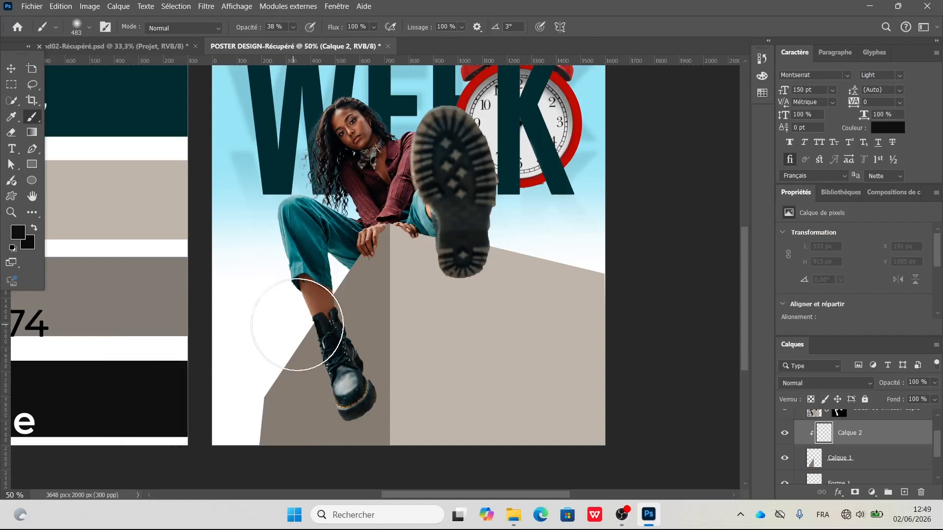
pyautogui.moveTo(341, 333)
pyautogui.mouseDown()
pyautogui.moveTo(380, 417)
pyautogui.moveTo(332, 342)
pyautogui.moveTo(366, 441)
pyautogui.moveTo(331, 390)
pyautogui.moveTo(323, 332)
pyautogui.moveTo(385, 446)
pyautogui.moveTo(331, 328)
pyautogui.moveTo(401, 462)
pyautogui.moveTo(419, 361)
pyautogui.mouseUp()
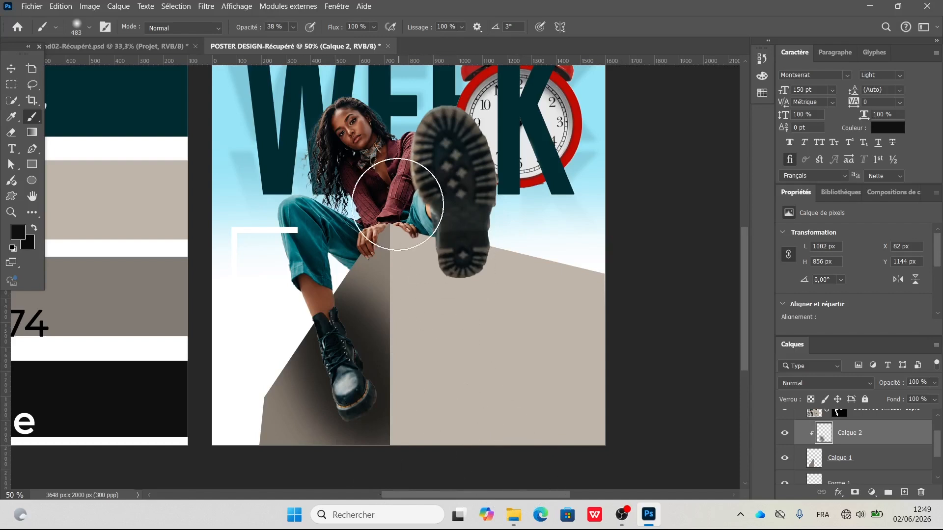
pyautogui.click(386, 212)
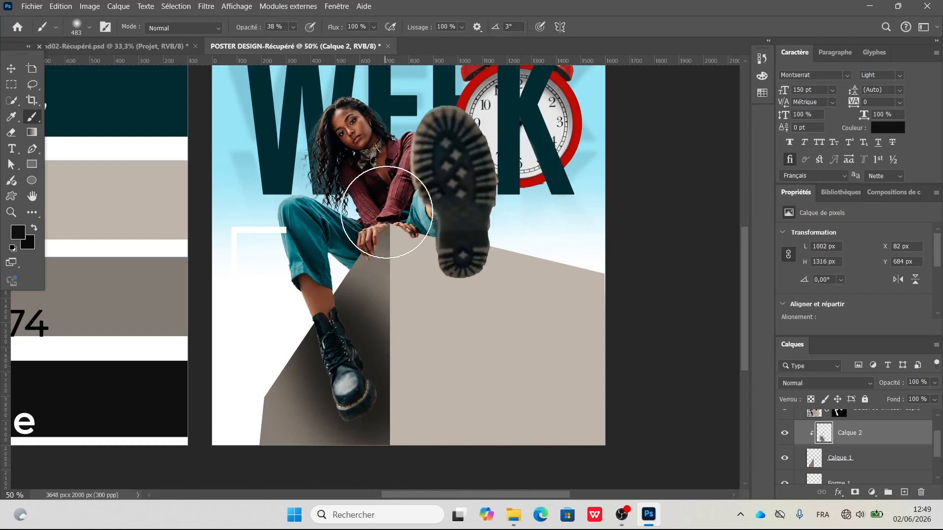
pyautogui.click(381, 224)
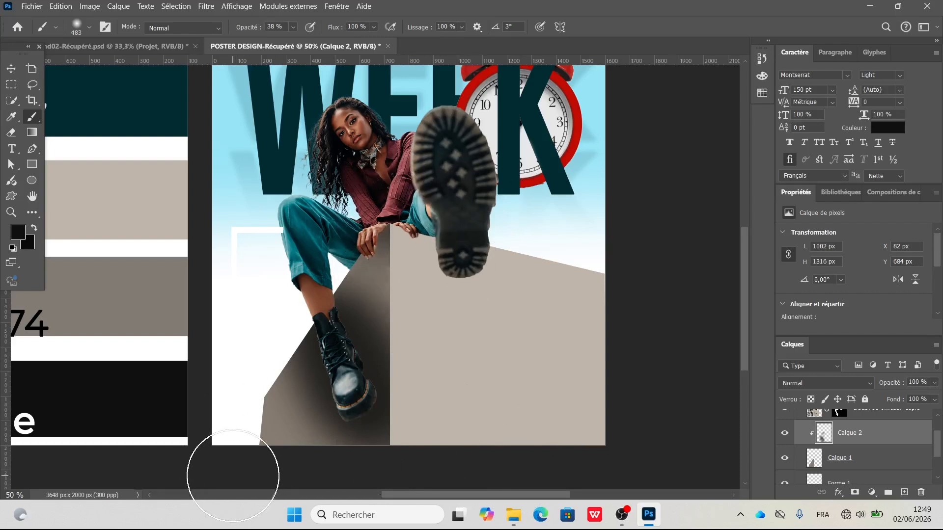
pyautogui.click(237, 469)
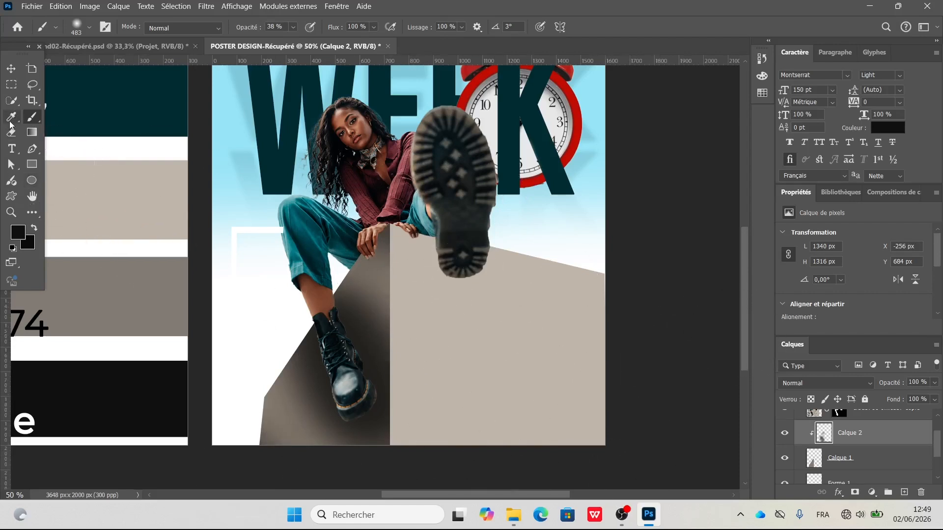
# Step: Lighten the shading under the hands and near the block's lower outer corner with a soft 454 px Eraser at 0 % hardness
pyautogui.press('i')
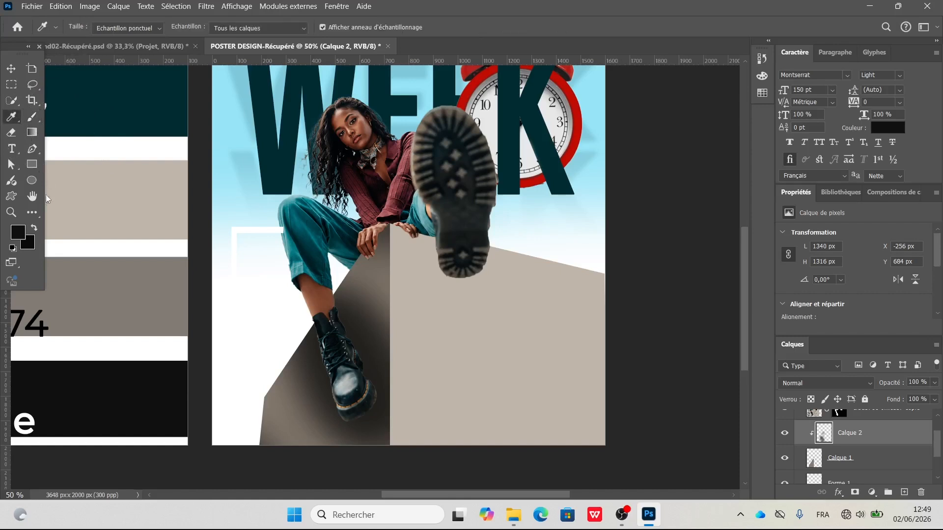
pyautogui.click(11, 132)
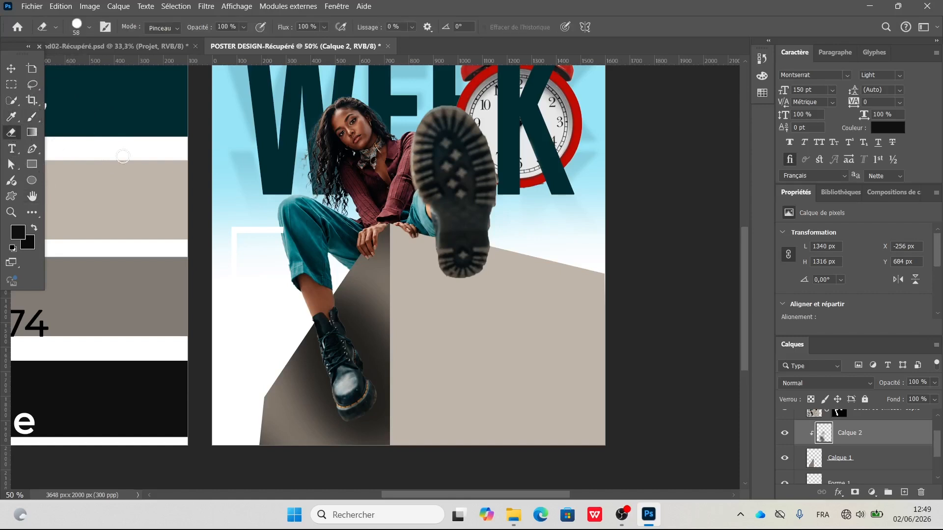
pyautogui.click(90, 28)
pyautogui.moveTo(122, 68); pyautogui.dragTo(123, 69)
pyautogui.click(94, 30)
pyautogui.click(88, 28)
pyautogui.click(83, 185)
pyautogui.click(92, 29)
pyautogui.click(91, 28)
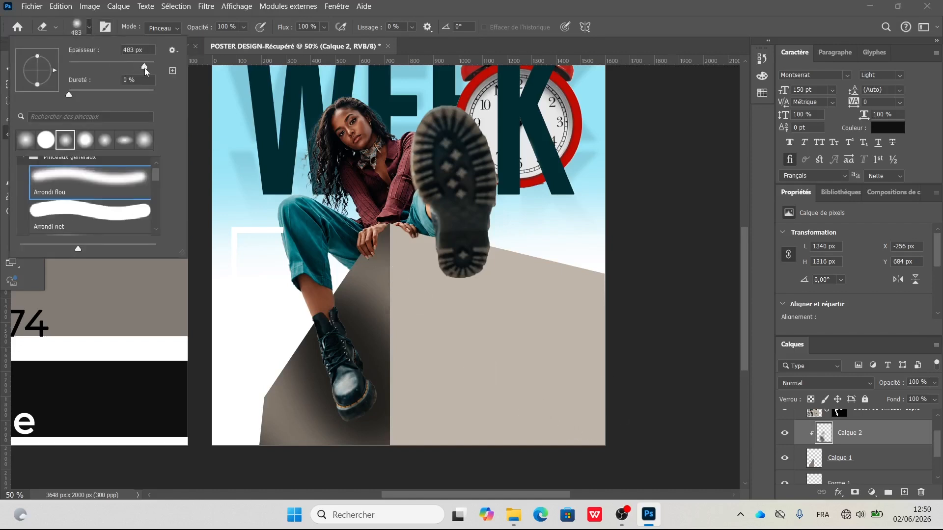
pyautogui.moveTo(143, 69); pyautogui.dragTo(143, 69)
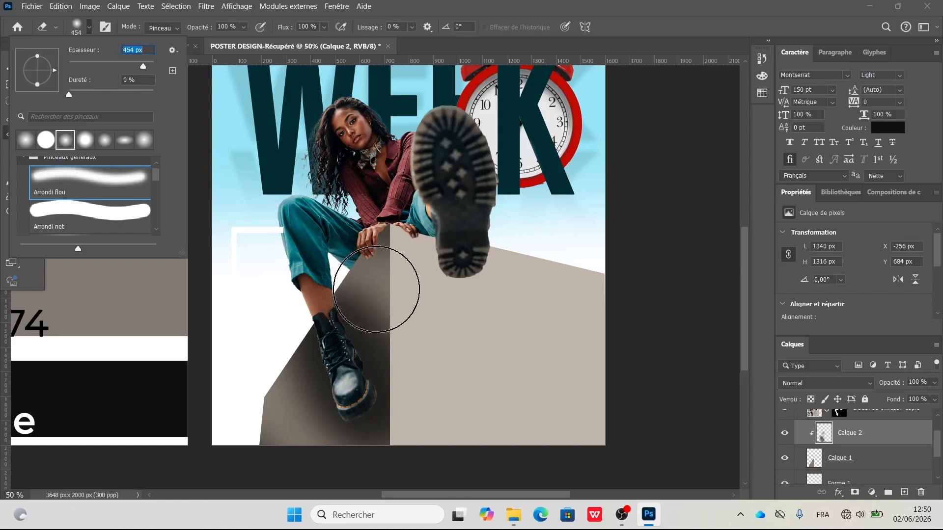
pyautogui.click(372, 291)
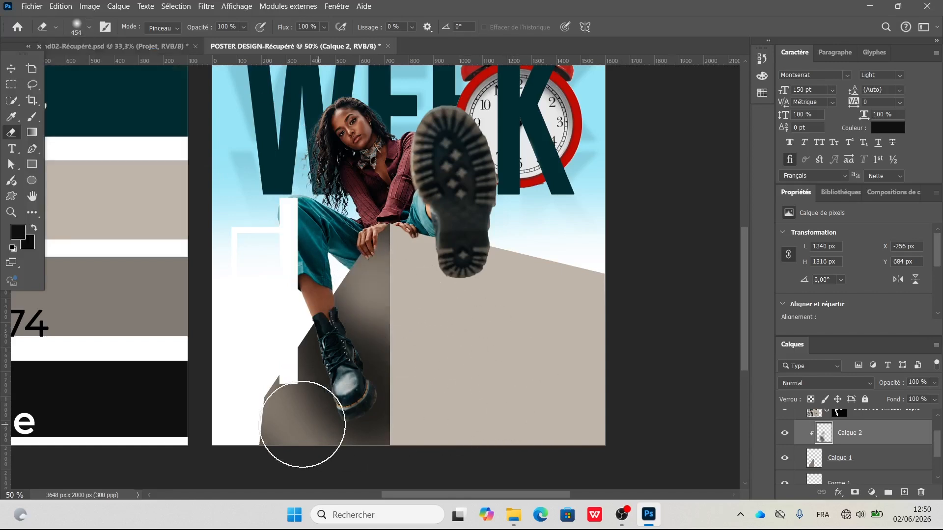
pyautogui.moveTo(282, 430); pyautogui.dragTo(278, 440)
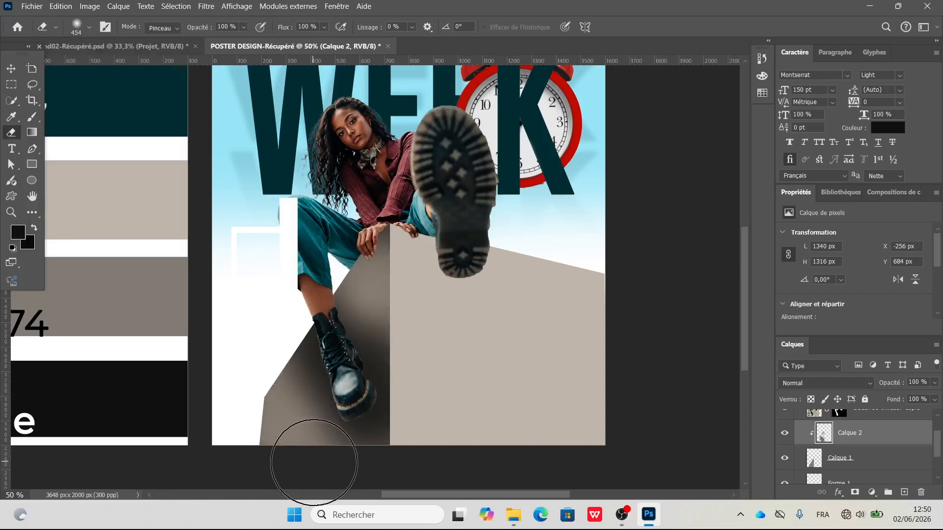
# Step: Add an empty layer above Forme 1, clip it to that shape and make it the active layer
pyautogui.click(11, 68)
pyautogui.click(571, 288)
pyautogui.hotkey('ctrl', '-')
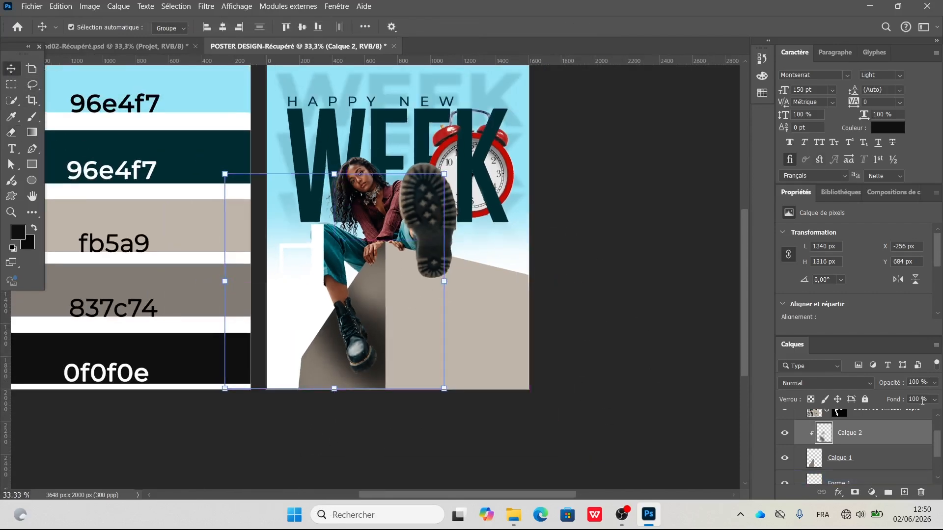
pyautogui.scroll(-1, 857, 450)
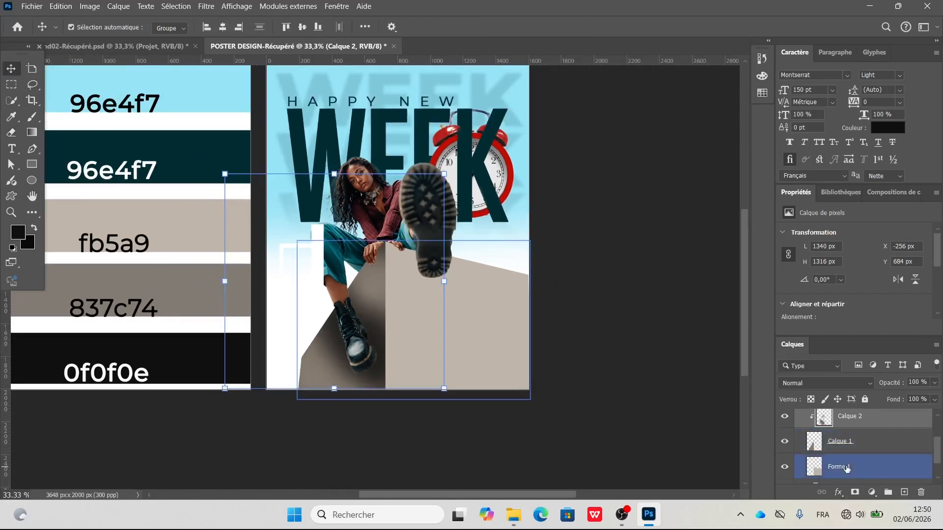
pyautogui.click(835, 467)
pyautogui.click(784, 467)
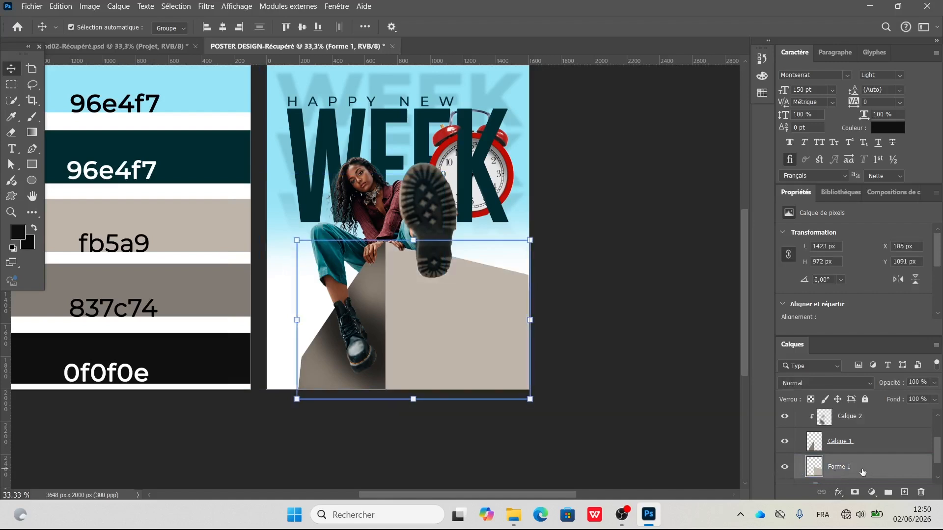
pyautogui.scroll(-1, 890, 473)
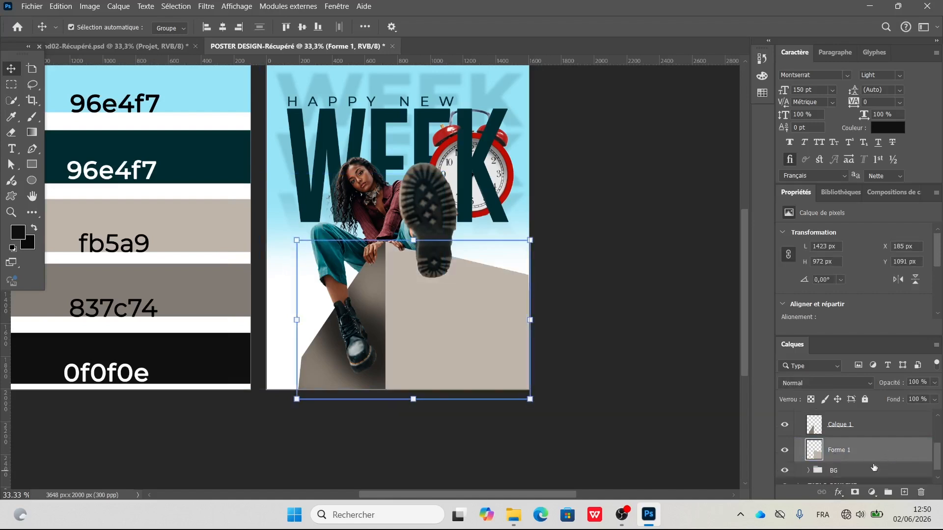
pyautogui.click(904, 493)
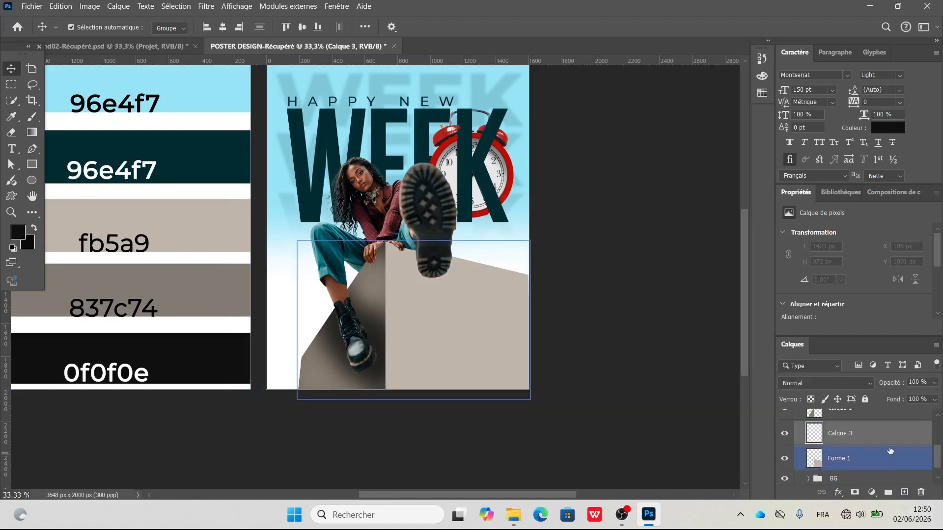
pyautogui.keyDown('alt'); pyautogui.click(880, 445); pyautogui.keyUp('alt')
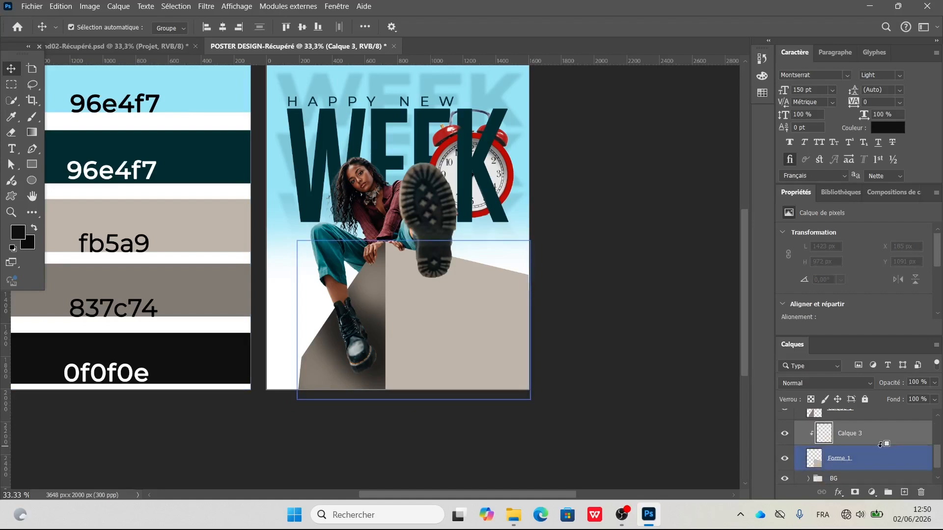
pyautogui.click(847, 461)
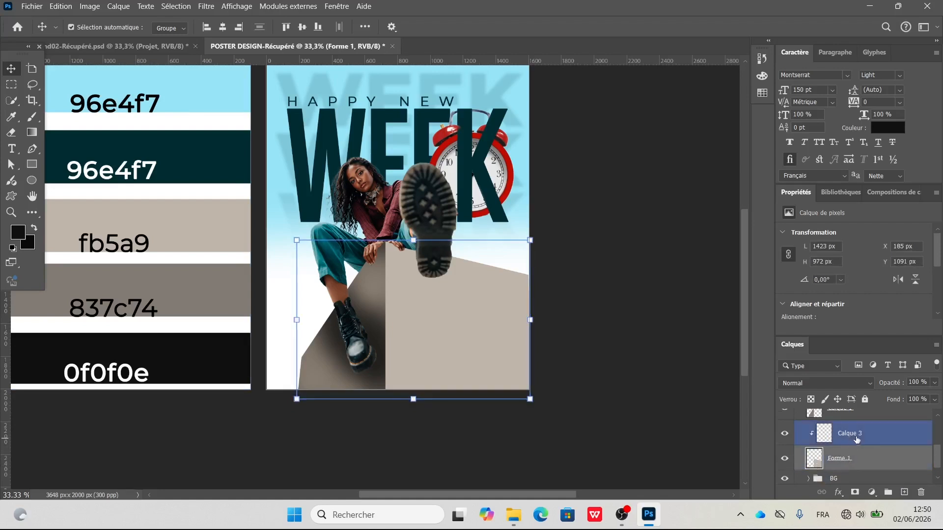
pyautogui.scroll(2, 606, 342)
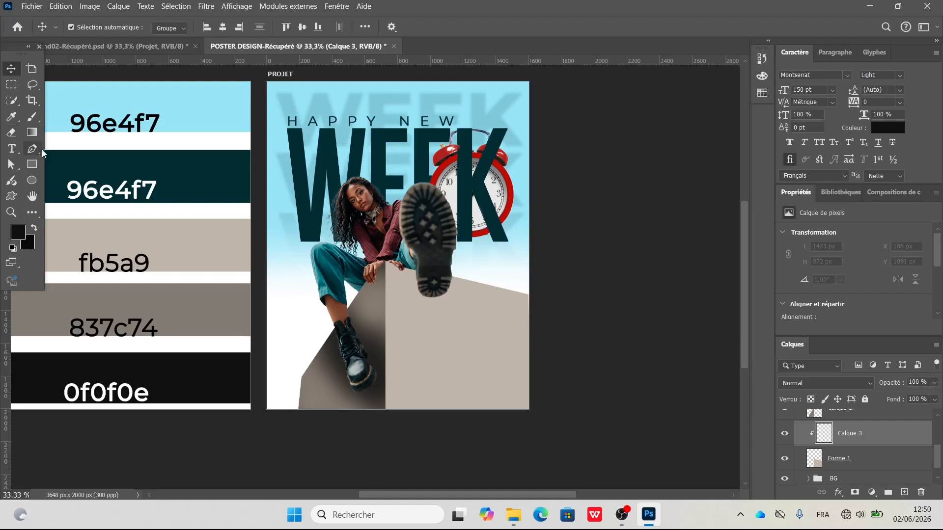
# Step: Paint 090909 shading along the upper edge of the lighter block face with the soft 483 px brush at 38 % opacity
pyautogui.click(30, 118)
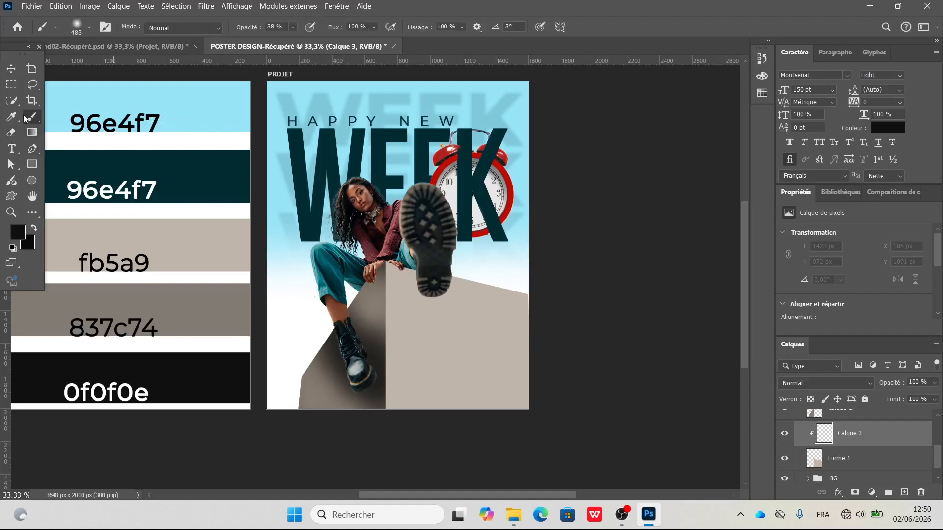
pyautogui.scroll(1, 373, 339)
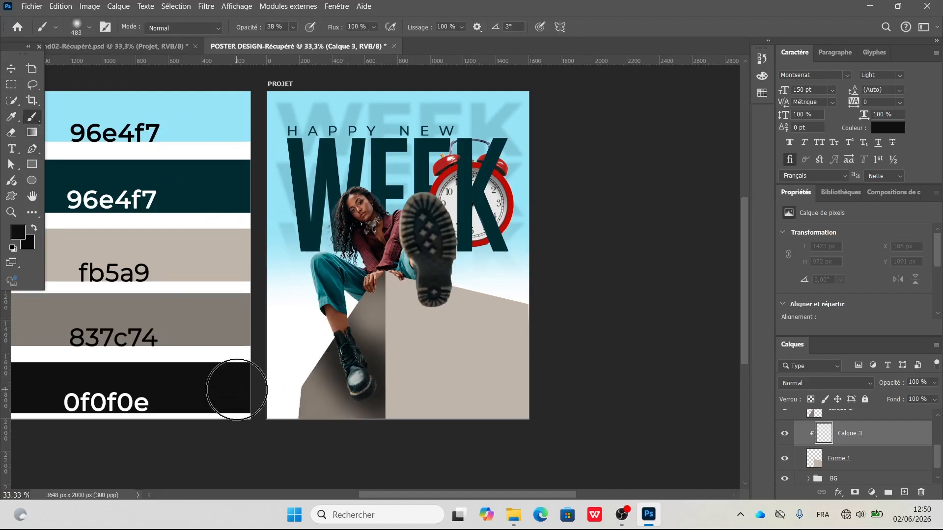
pyautogui.keyDown('alt'); pyautogui.click(205, 383); pyautogui.keyUp('alt')
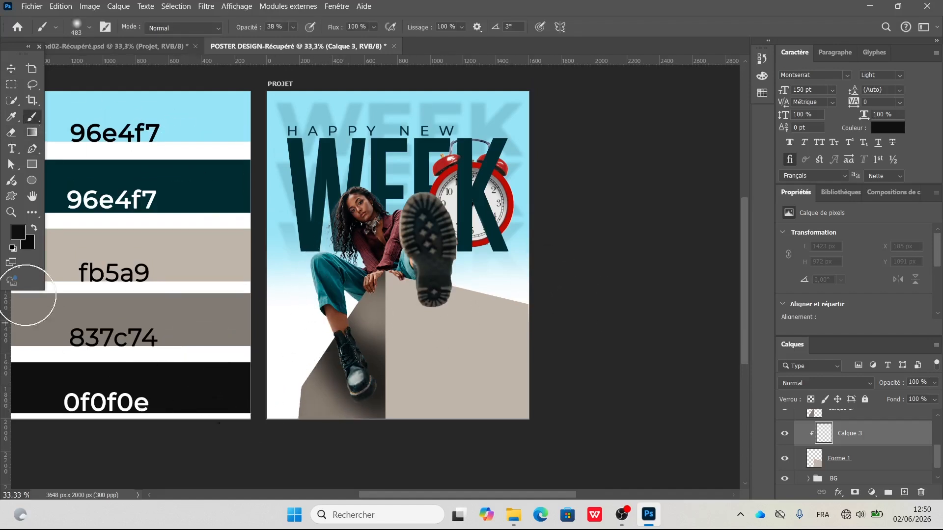
pyautogui.click(17, 232)
pyautogui.write('090909')
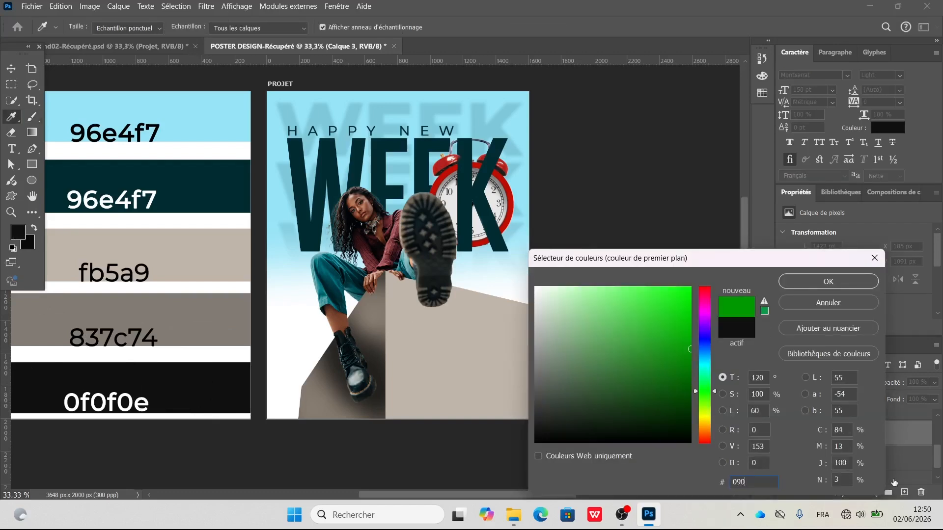
pyautogui.click(819, 281)
pyautogui.moveTo(406, 265); pyautogui.dragTo(638, 341)
pyautogui.moveTo(385, 281); pyautogui.dragTo(613, 344)
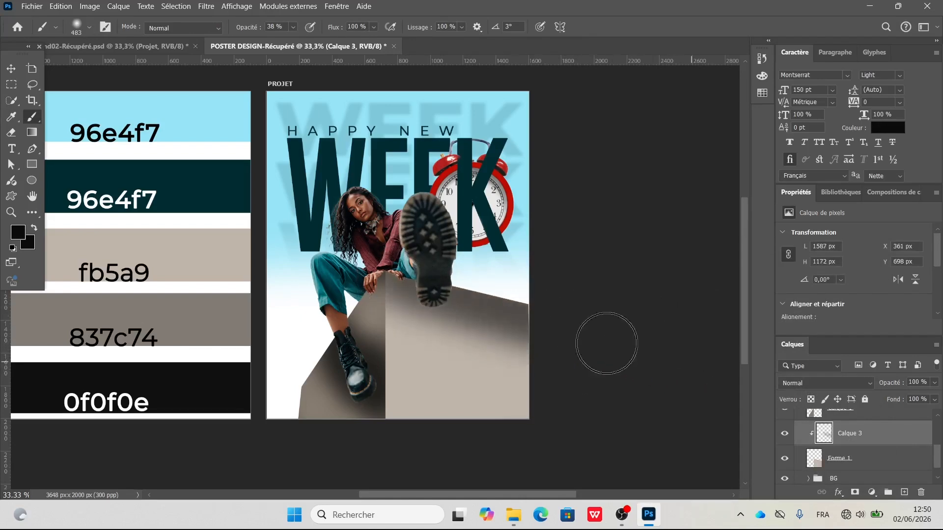
pyautogui.moveTo(386, 285); pyautogui.dragTo(665, 337)
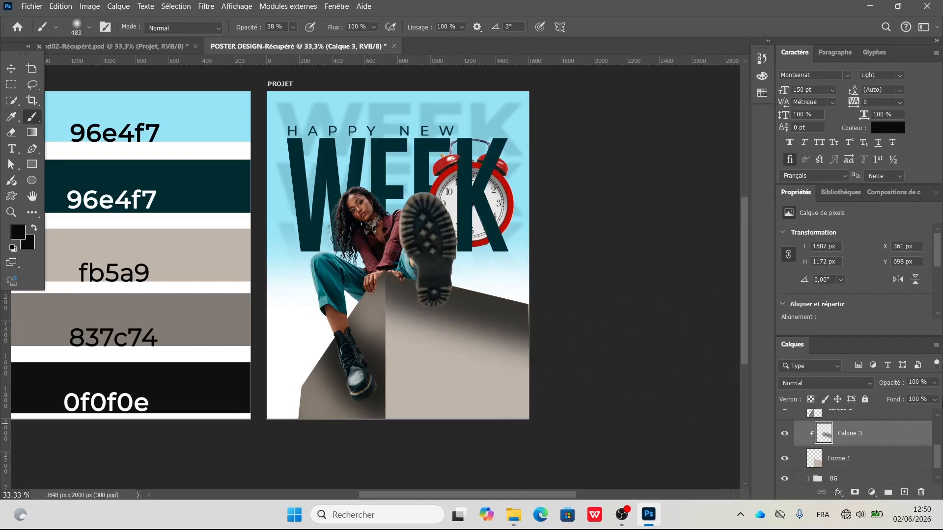
# Step: Set the opacity of the clipped shading layer on the lighter block face to 95 % and deselect it
pyautogui.write('95')
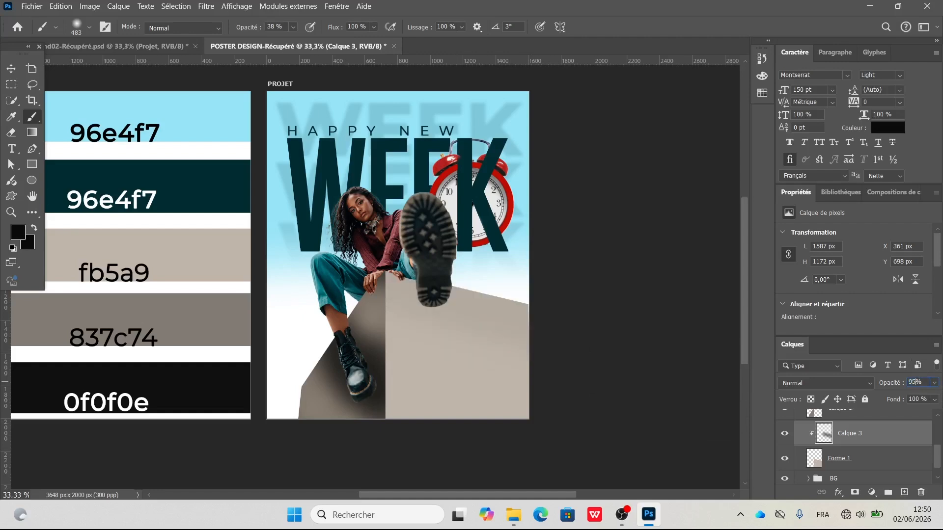
pyautogui.click(11, 69)
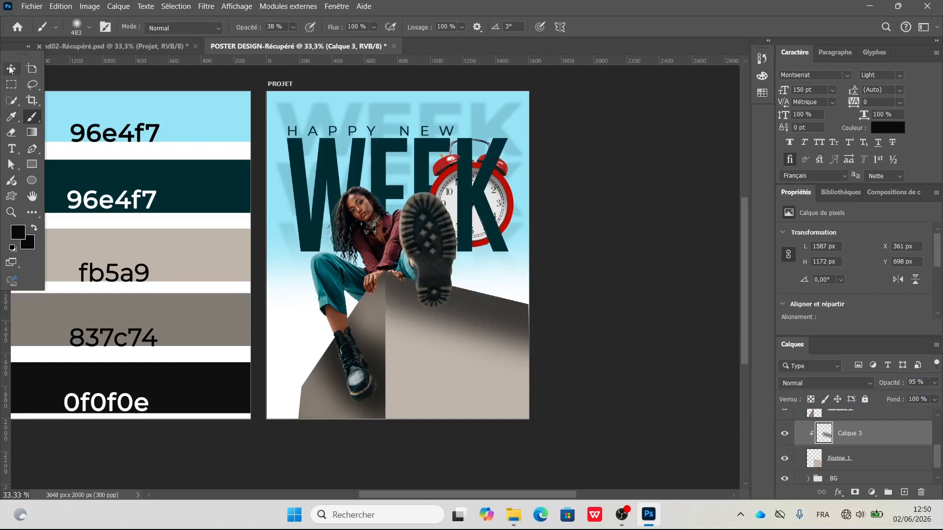
pyautogui.click(624, 389)
pyautogui.scroll(-1, 608, 357)
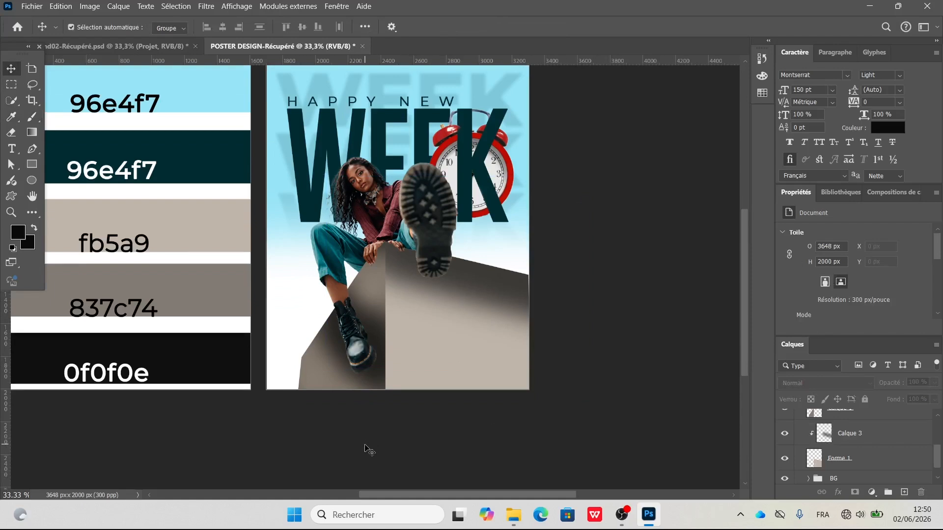
pyautogui.scroll(1, 596, 393)
pyautogui.scroll(3, 611, 409)
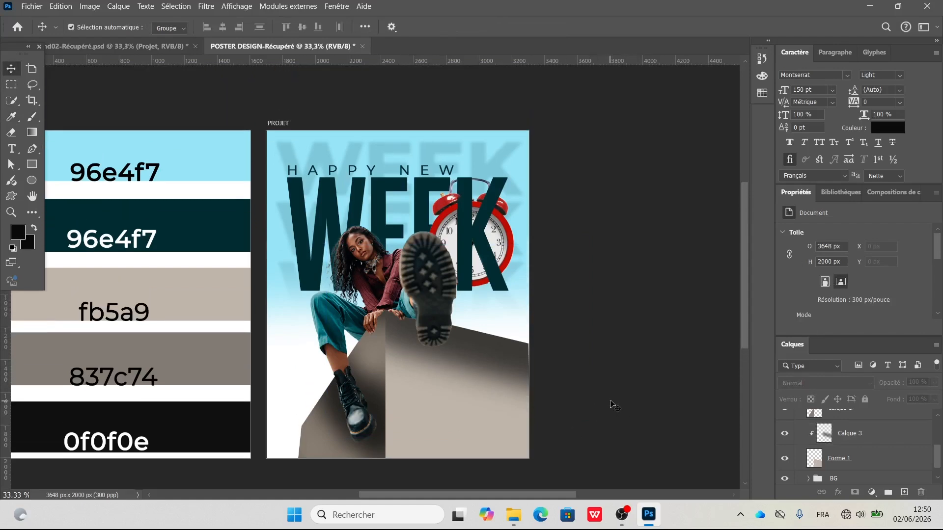
pyautogui.scroll(-2, 618, 421)
# Step: Group the woman cut-out, both shading layers and both block faces, and name the group img
pyautogui.scroll(5, 867, 445)
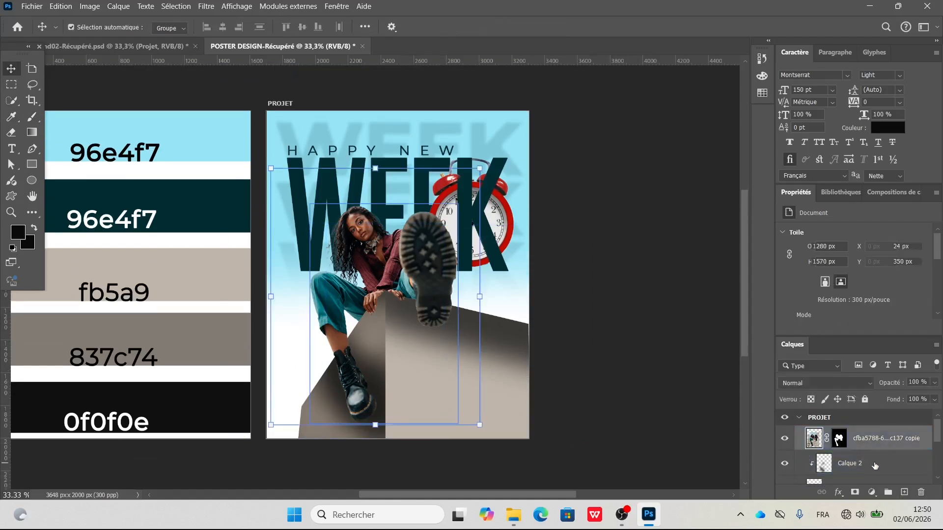
pyautogui.click(868, 443)
pyautogui.scroll(-3, 865, 451)
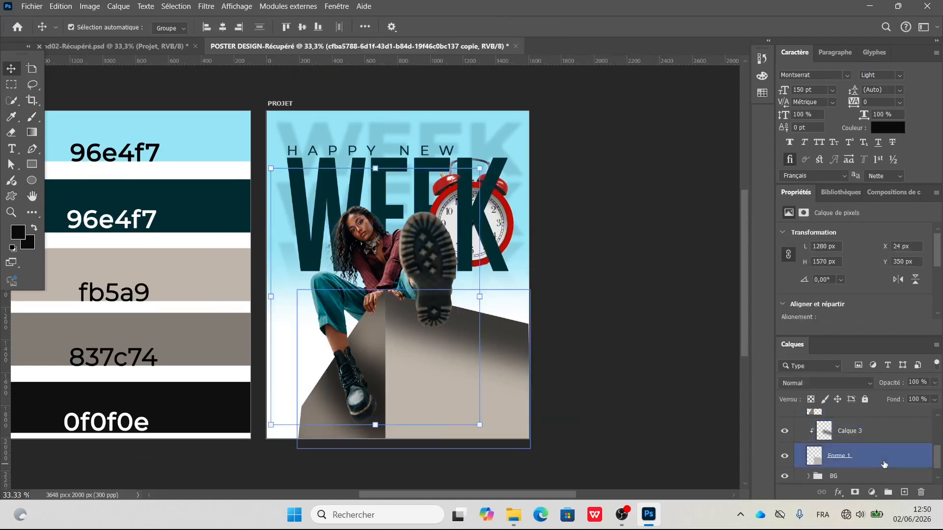
pyautogui.keyDown('shift'); pyautogui.click(853, 445); pyautogui.keyUp('shift')
pyautogui.scroll(1, 867, 444)
pyautogui.scroll(-1, 867, 444)
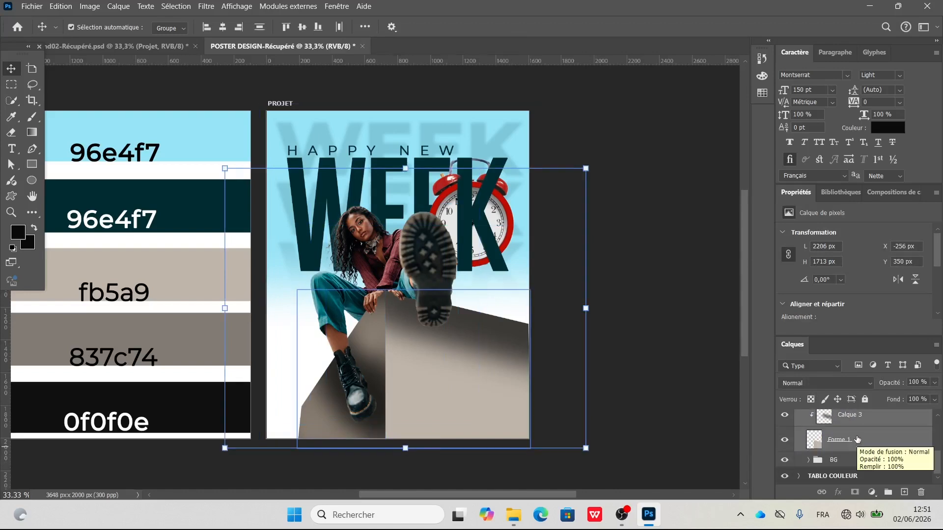
pyautogui.hotkey('ctrl', 'g')
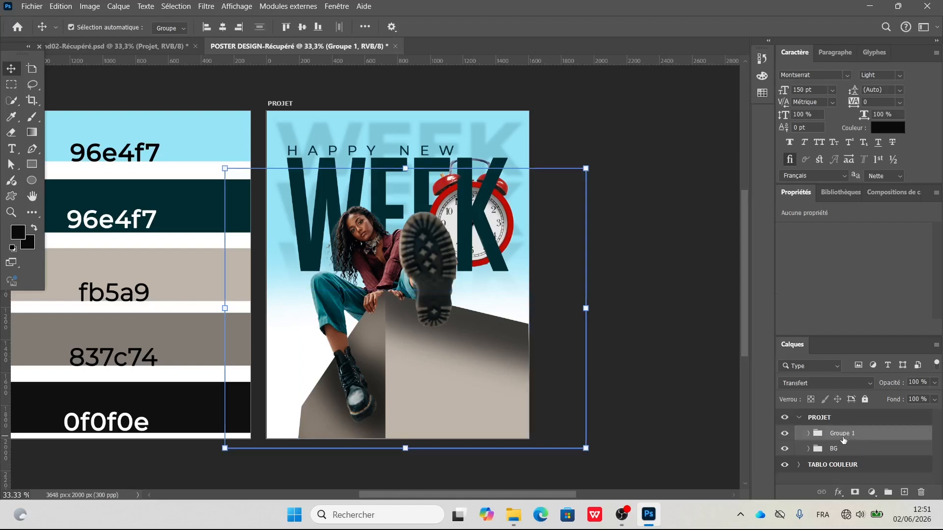
pyautogui.doubleClick(840, 434)
pyautogui.press('Return')
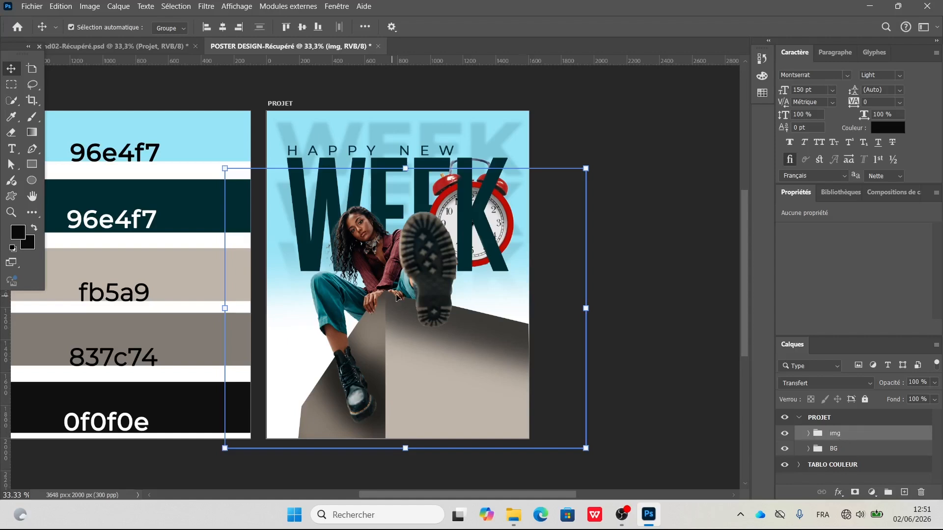
# Step: Hide and show the img and BG groups in turn to check what each contains
pyautogui.click(785, 434)
pyautogui.click(785, 434)
pyautogui.click(785, 450)
pyautogui.click(785, 449)
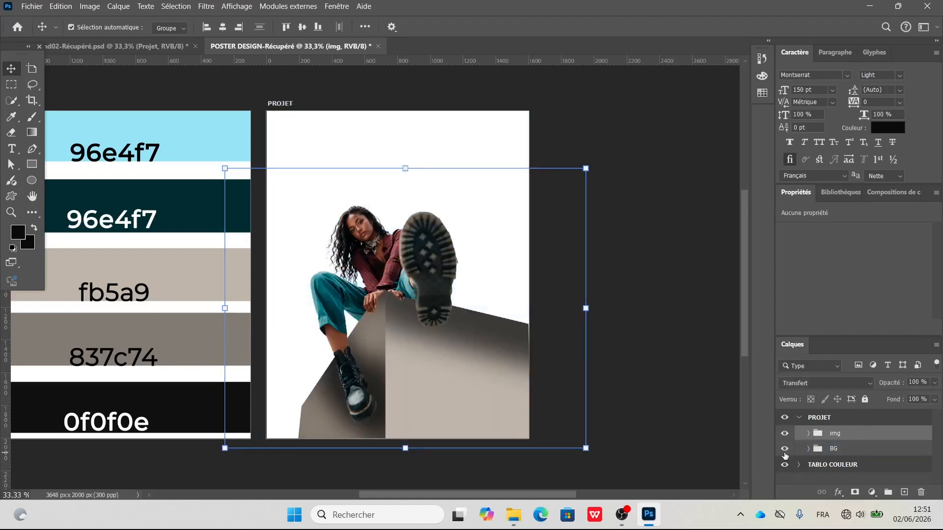
pyautogui.click(655, 275)
pyautogui.scroll(3, 655, 275)
pyautogui.scroll(-5, 447, 358)
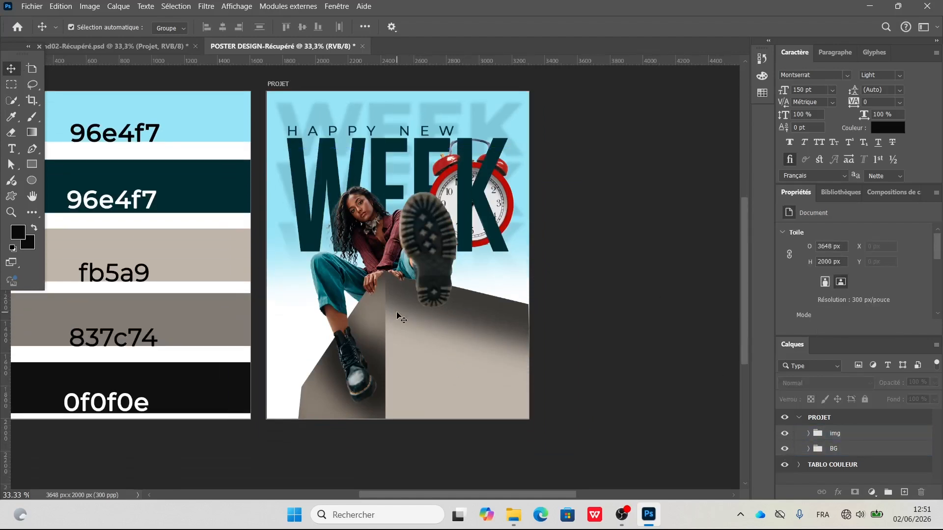
# Step: Add the text REVE in Montserrat Regular 12 pt on the lighter block face and shift it slightly toward the block's vertical edge
pyautogui.scroll(-1, 402, 318)
pyautogui.click(11, 149)
pyautogui.scroll(1, 447, 356)
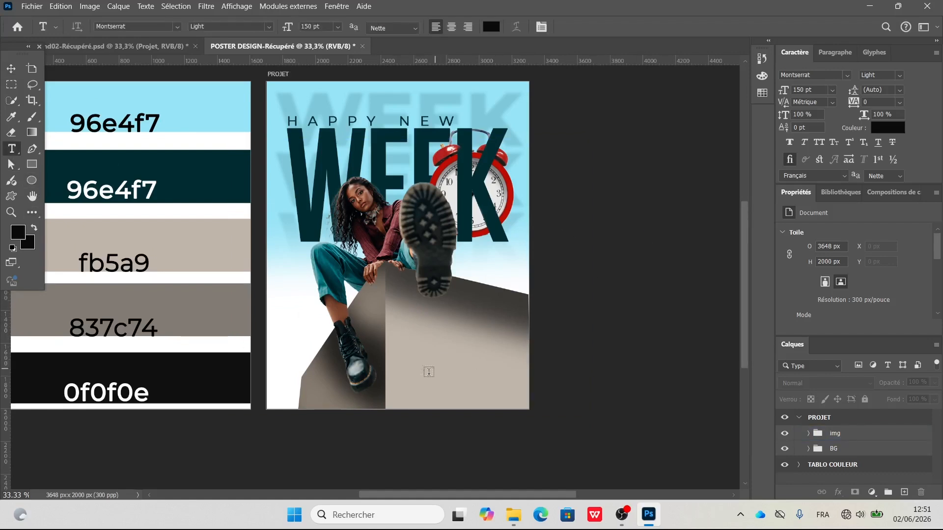
pyautogui.click(900, 77)
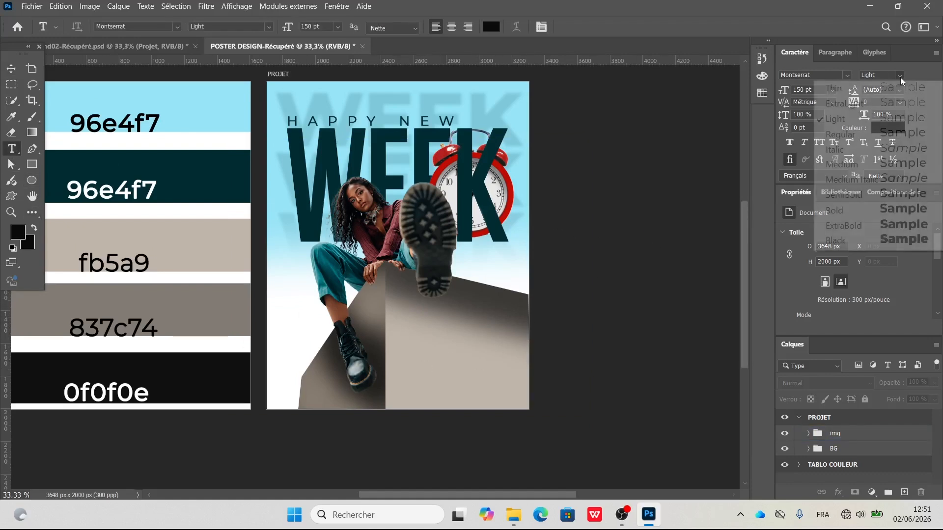
pyautogui.click(850, 135)
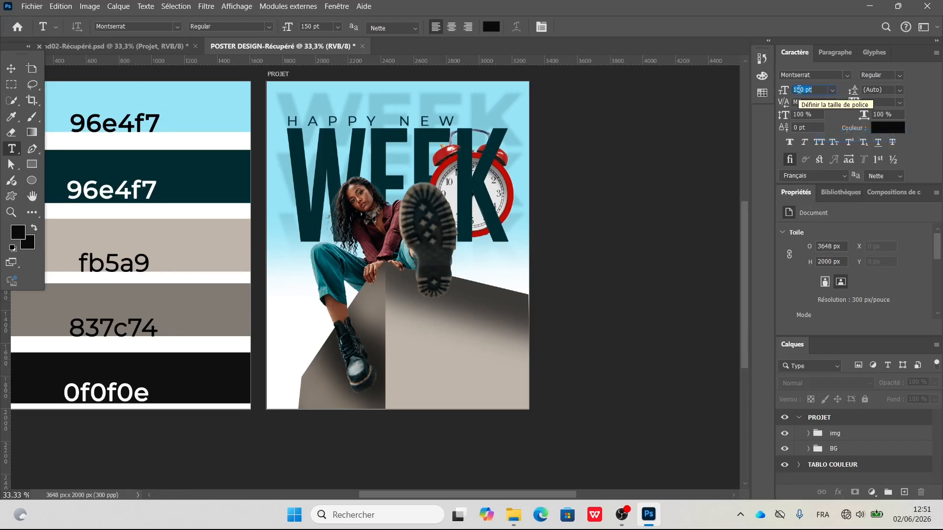
pyautogui.write('1')
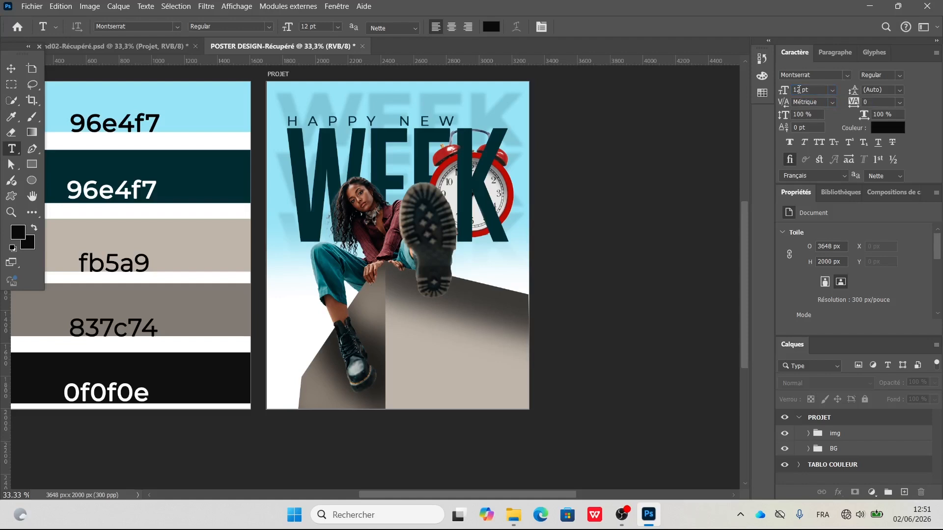
pyautogui.scroll(1, 413, 345)
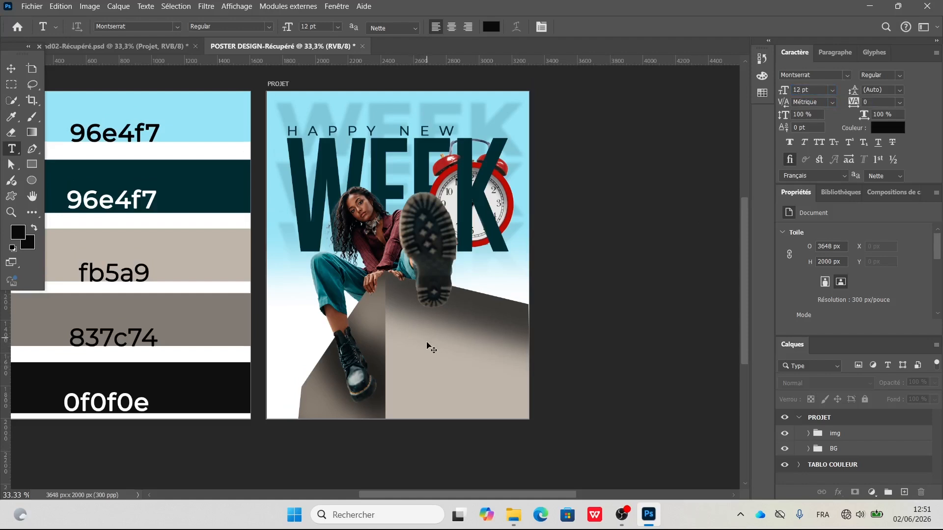
pyautogui.click(428, 345)
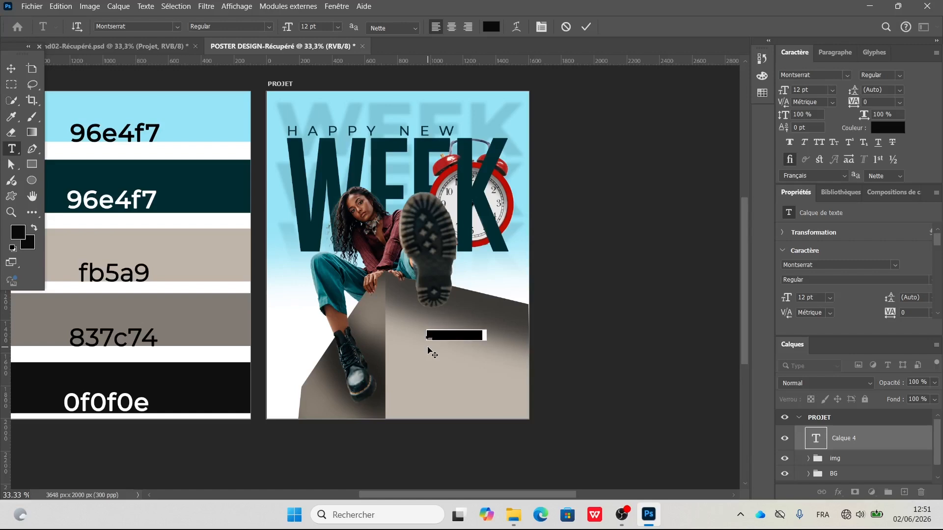
pyautogui.press('BackSpace')
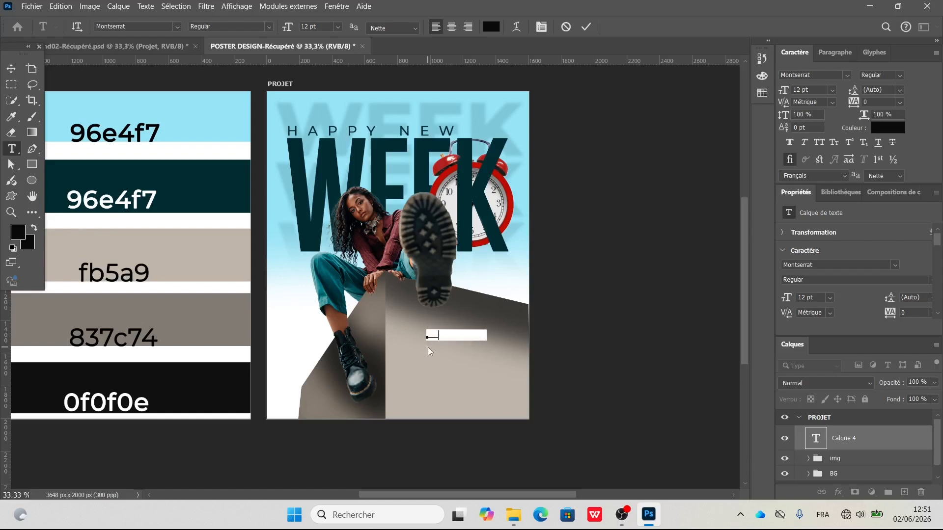
pyautogui.click(15, 67)
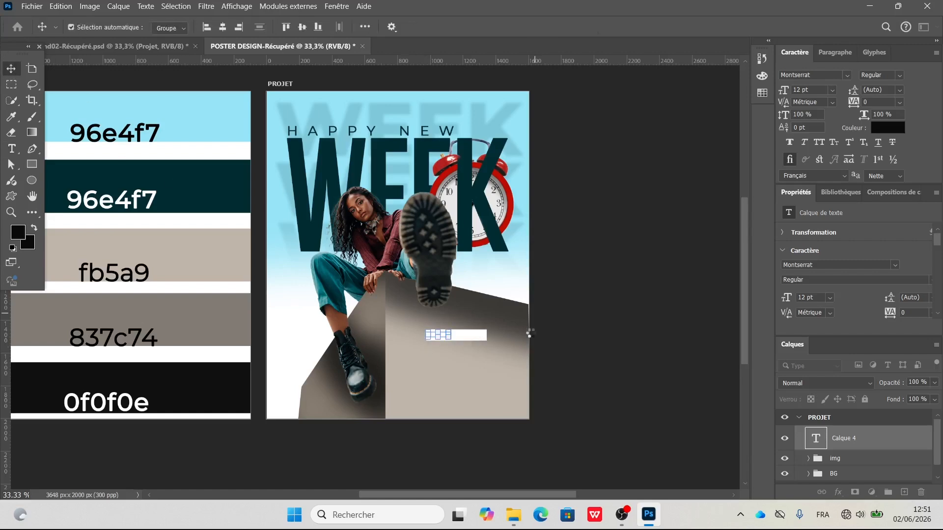
pyautogui.hotkey('ctrl', '+')
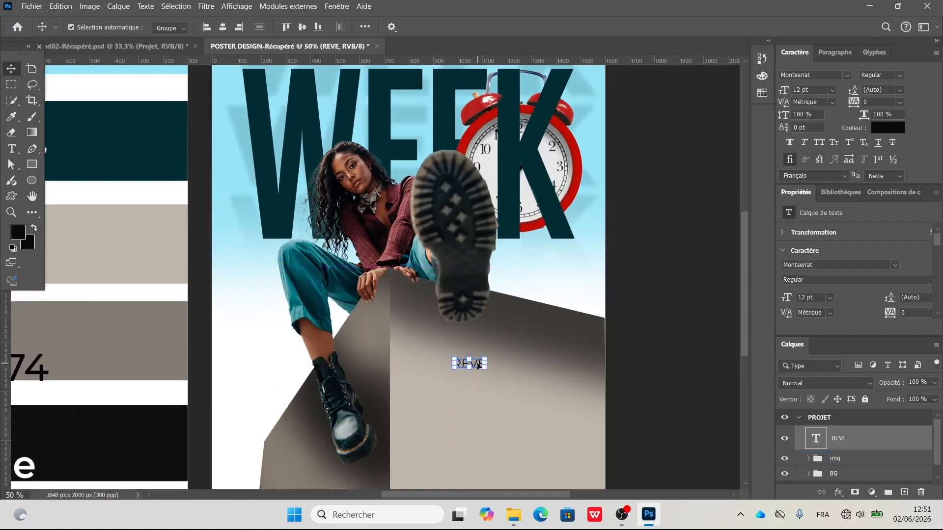
pyautogui.moveTo(462, 368)
pyautogui.mouseDown()
pyautogui.moveTo(453, 356)
pyautogui.moveTo(446, 375)
pyautogui.mouseUp()
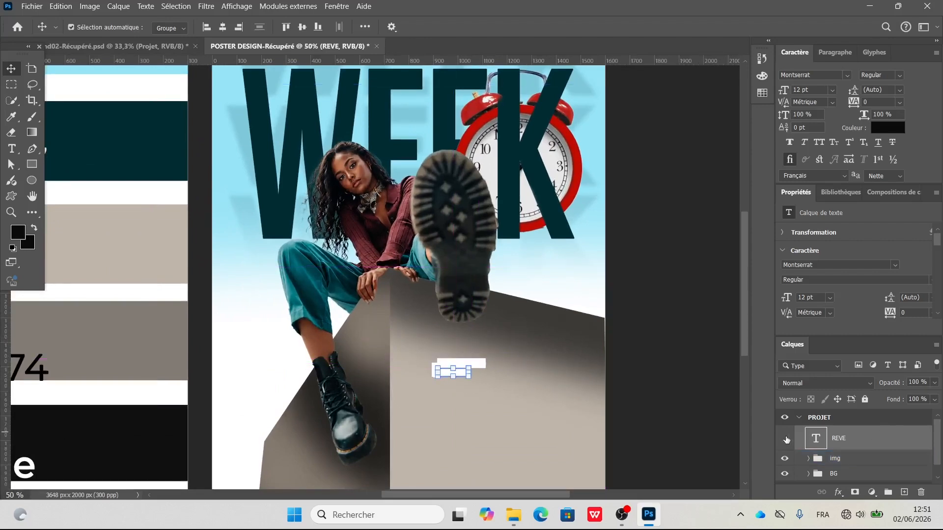
# Step: Hide and show the REVE text layer to check it, leaving it visible and deselected
pyautogui.click(786, 439)
pyautogui.click(786, 439)
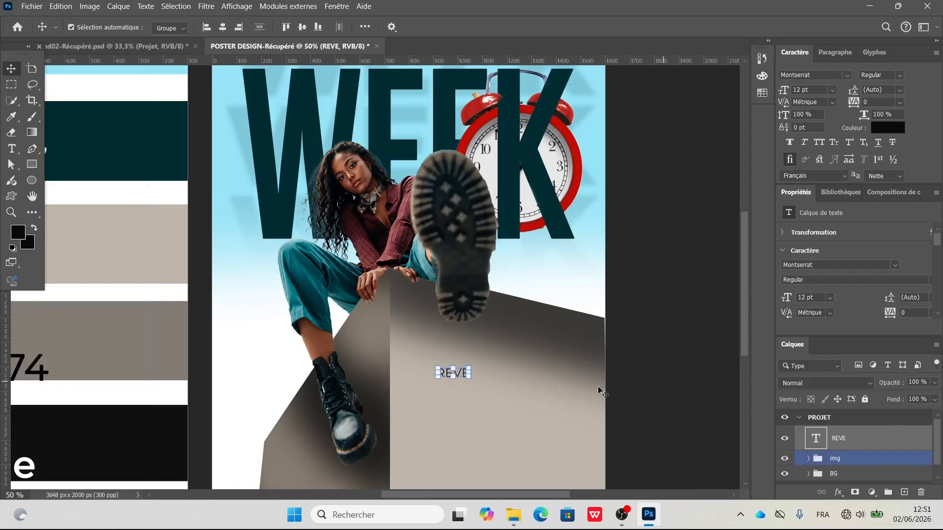
pyautogui.click(657, 390)
# Step: Add the text GRAND in Montserrat ExtraBold 25 pt just below REVE on the lighter block face
pyautogui.click(11, 148)
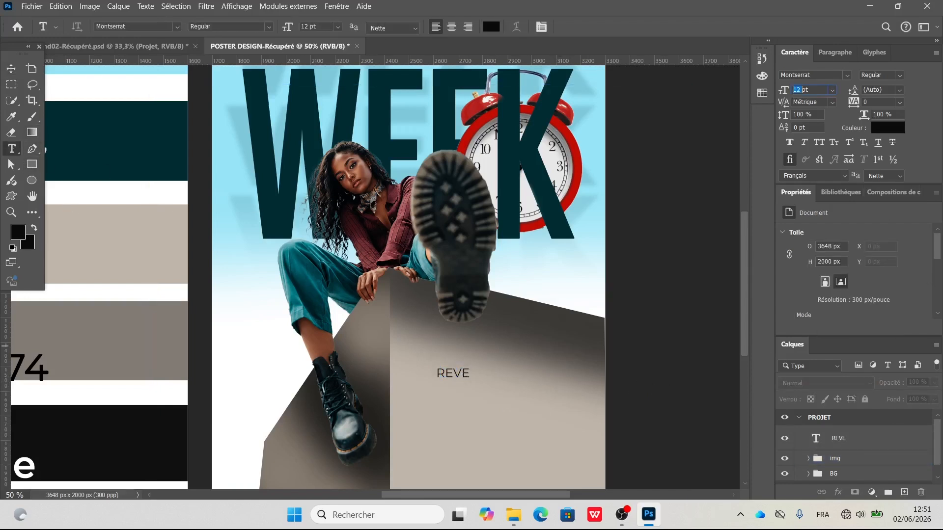
pyautogui.click(900, 75)
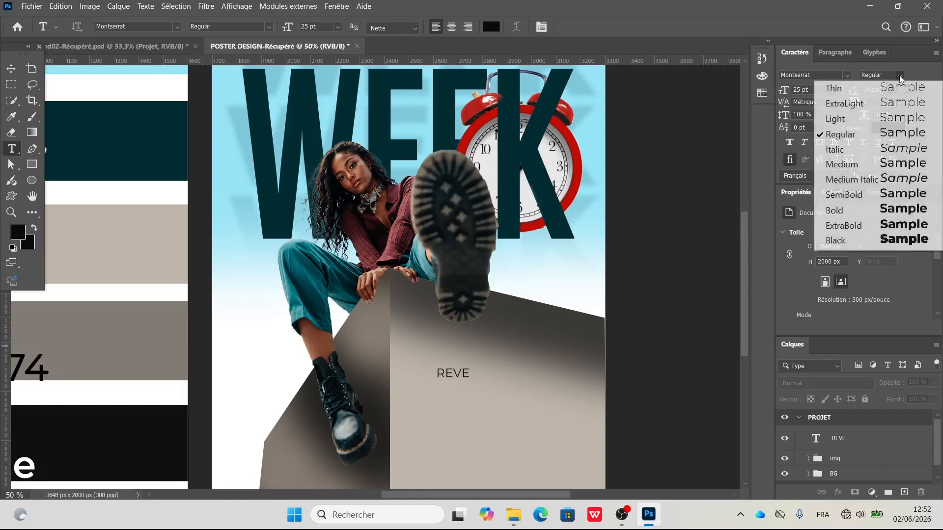
pyautogui.click(866, 227)
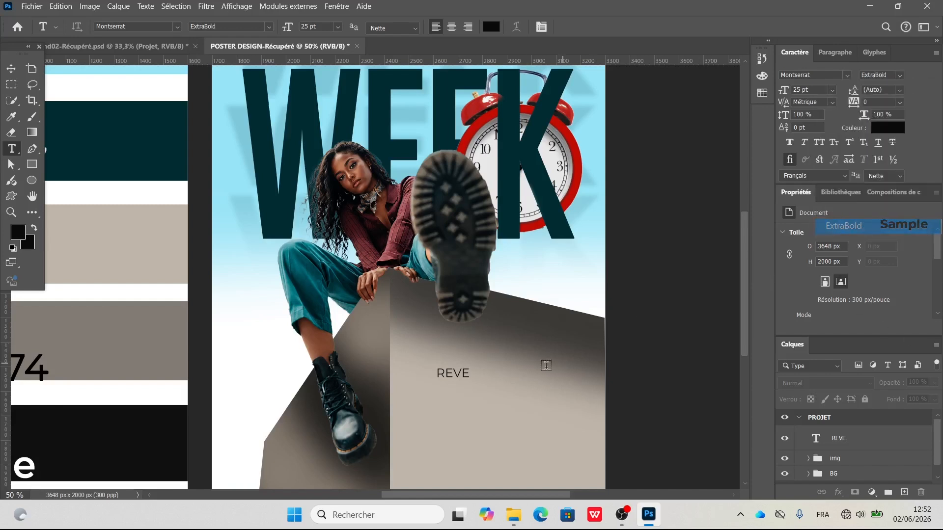
pyautogui.scroll(-1, 475, 374)
pyautogui.click(453, 383)
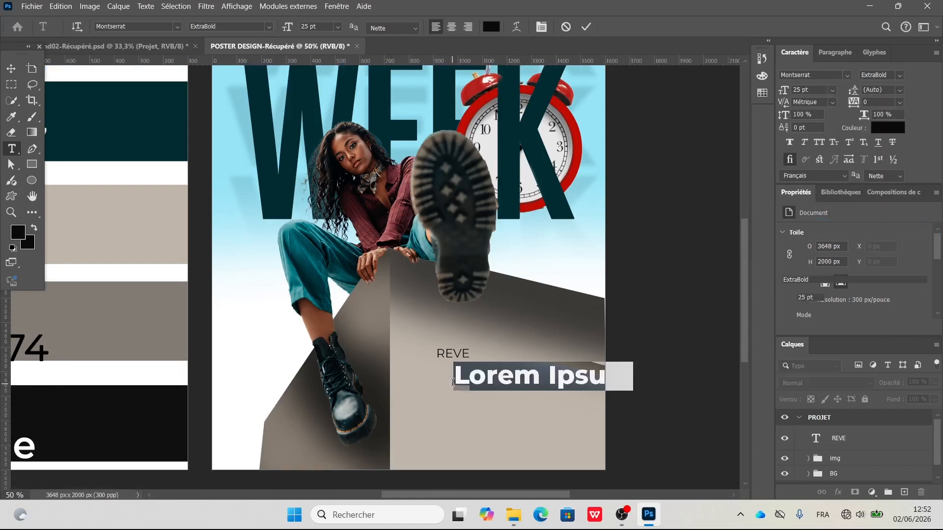
pyautogui.write('GRAND')
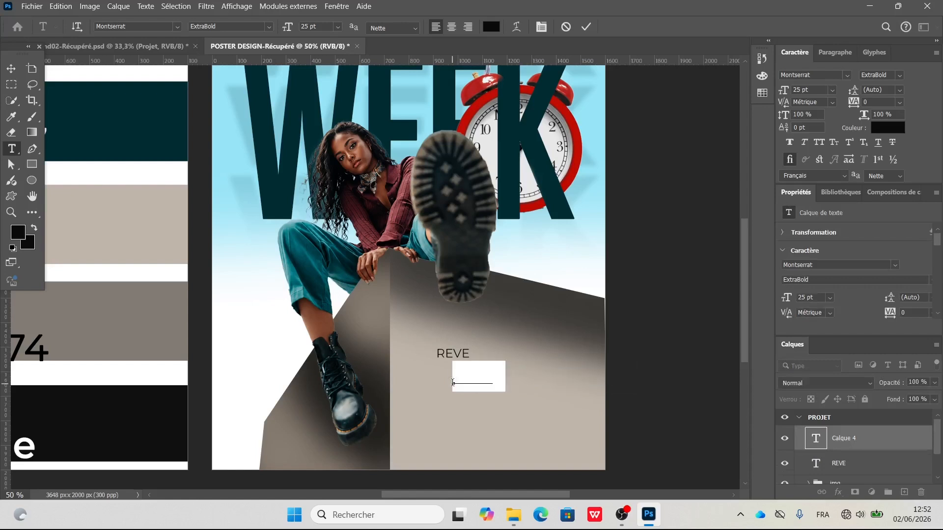
pyautogui.click(11, 68)
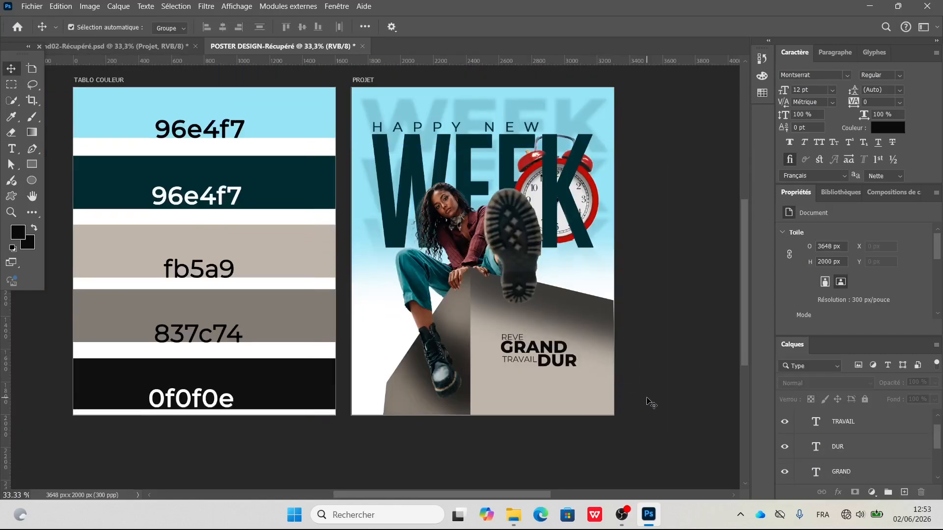
# Step: Group the four text layers TRAVAIL, DUR, GRAND and REVE on the PROJET artboard
pyautogui.scroll(-1, 611, 393)
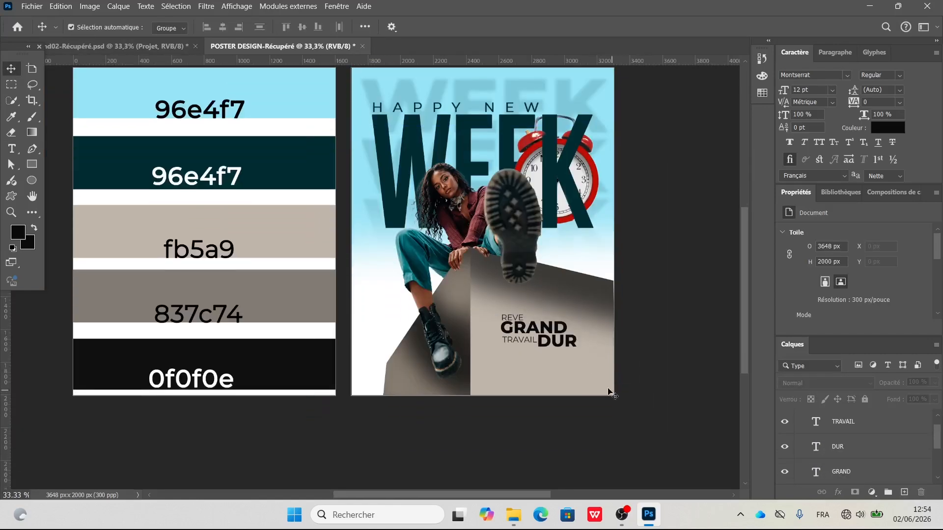
pyautogui.scroll(1, 555, 354)
pyautogui.click(546, 362)
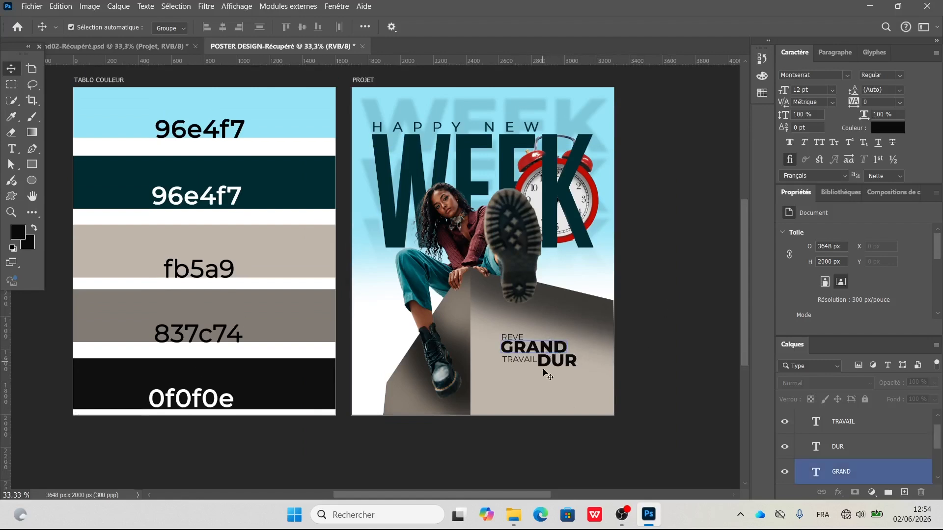
pyautogui.scroll(1, 864, 447)
pyautogui.click(882, 438)
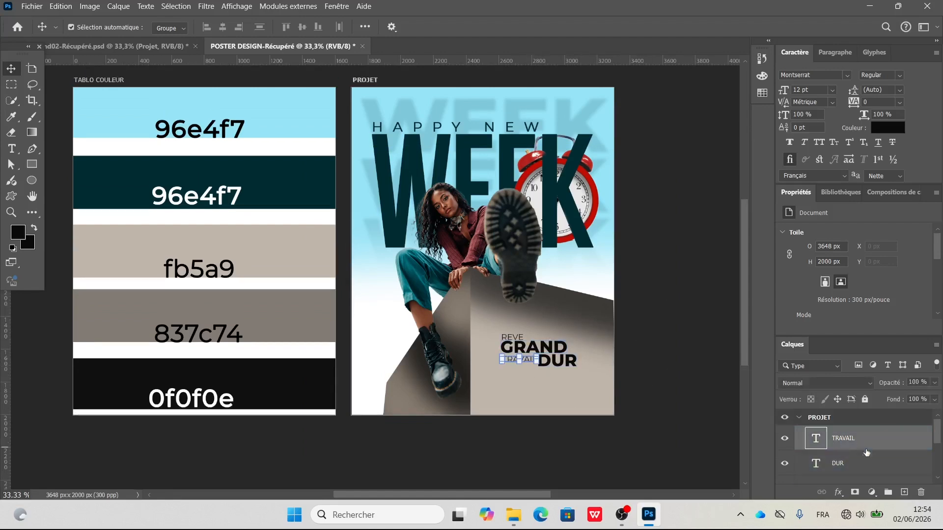
pyautogui.scroll(-3, 866, 457)
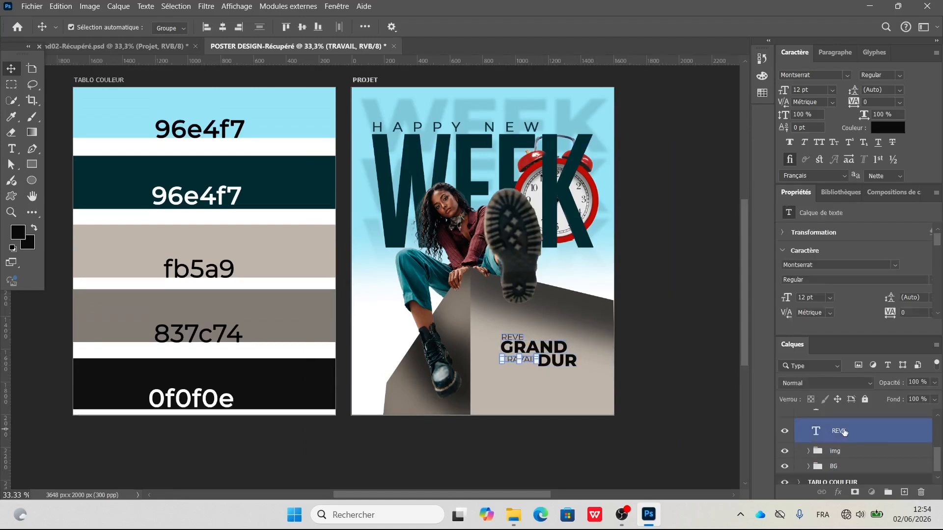
pyautogui.keyDown('shift'); pyautogui.click(847, 432); pyautogui.keyUp('shift')
pyautogui.scroll(2, 859, 430)
pyautogui.scroll(2, 862, 431)
pyautogui.scroll(-2, 858, 442)
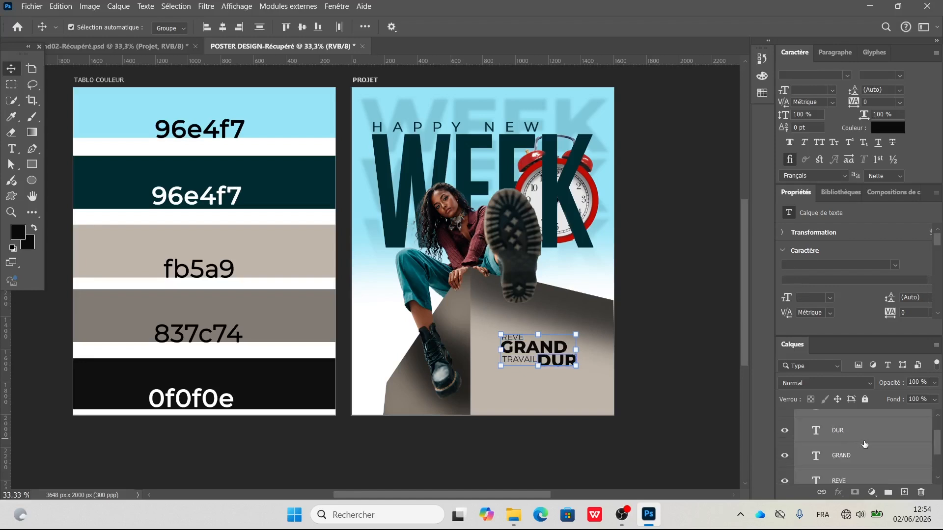
pyautogui.hotkey('ctrl', 'g')
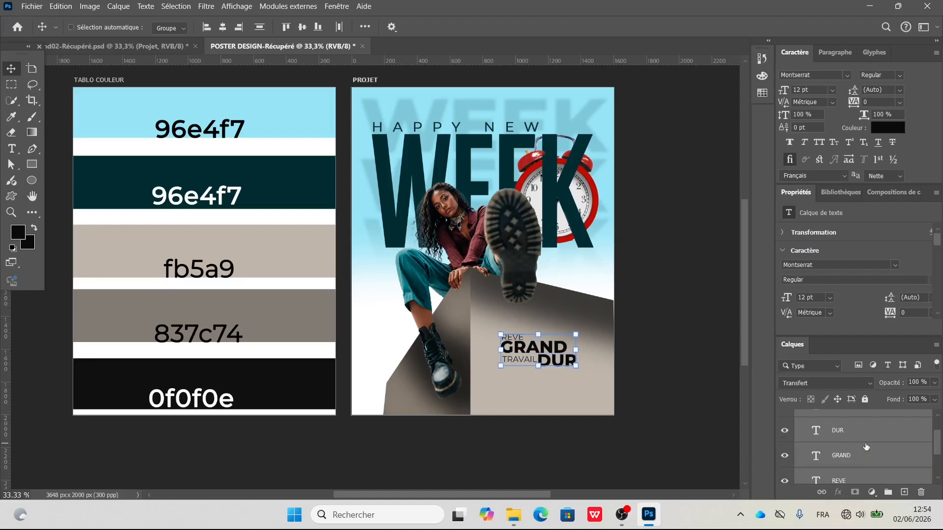
# Step: Name the new group of slogan texts TITLE, keep it visible and deselect it
pyautogui.doubleClick(835, 431)
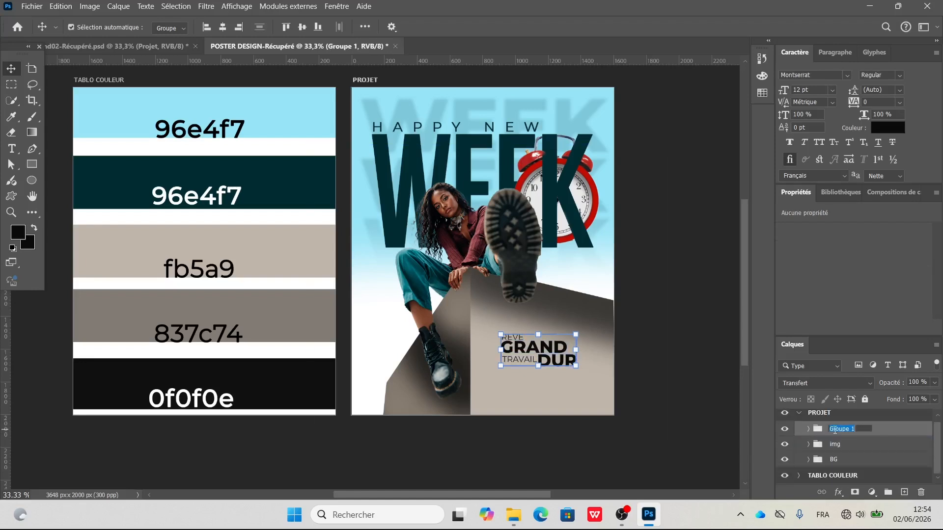
pyautogui.write('TITLE')
pyautogui.press('Return')
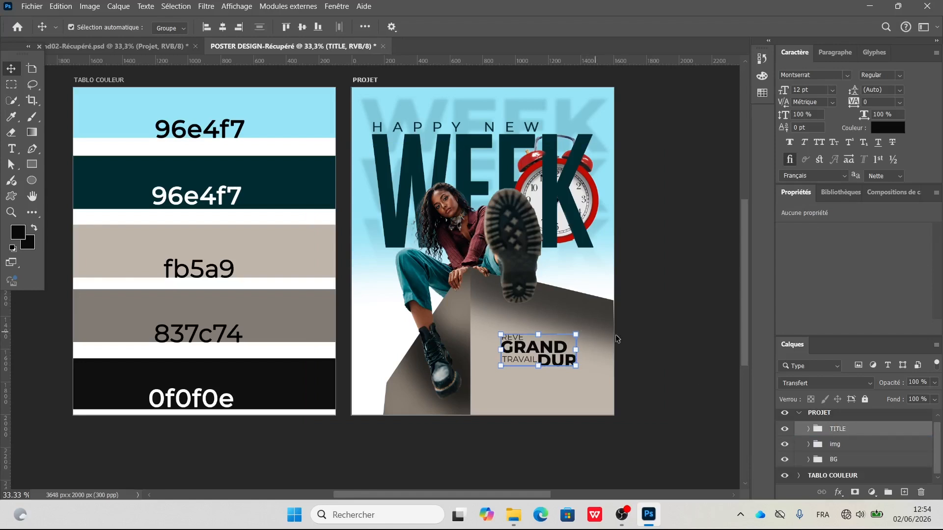
pyautogui.click(785, 430)
pyautogui.click(686, 387)
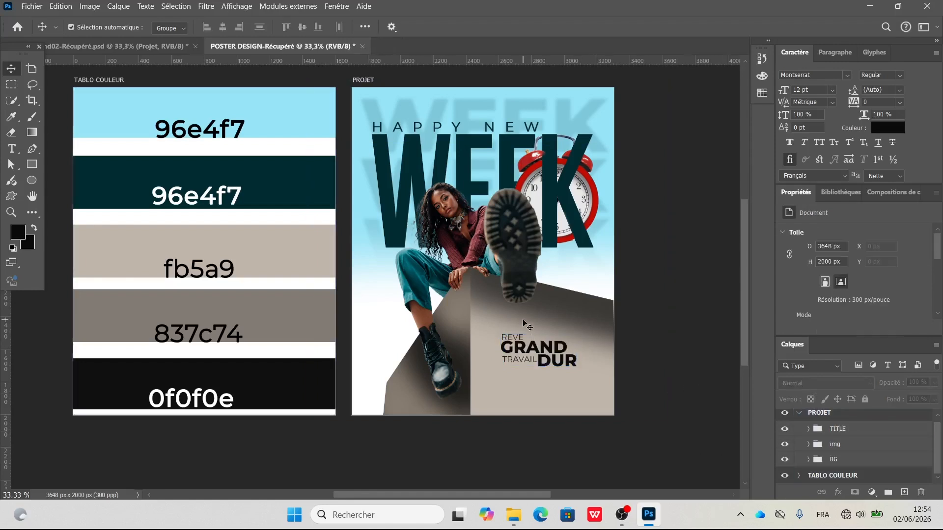
# Step: Draw a black ellipse of about 301 × 304 px overlapping the poster's left edge beside the woman's knee
pyautogui.scroll(1, 600, 317)
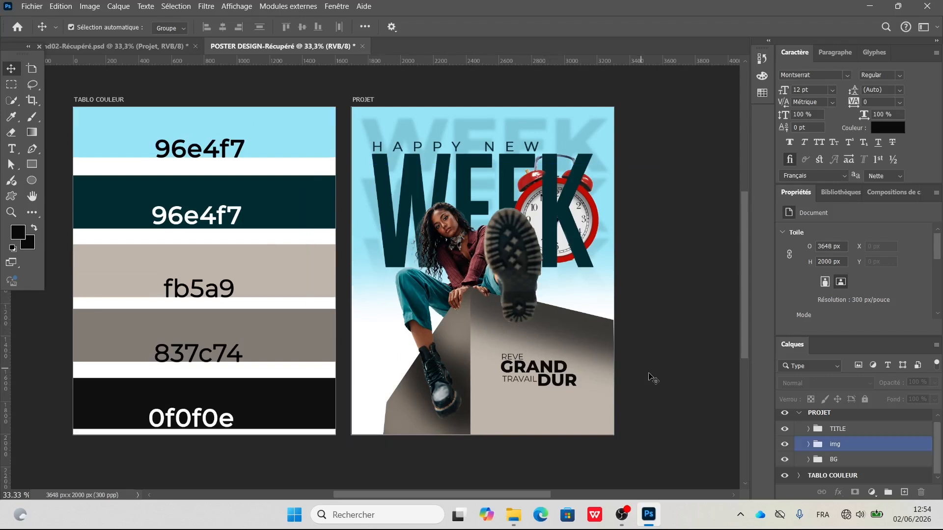
pyautogui.click(30, 182)
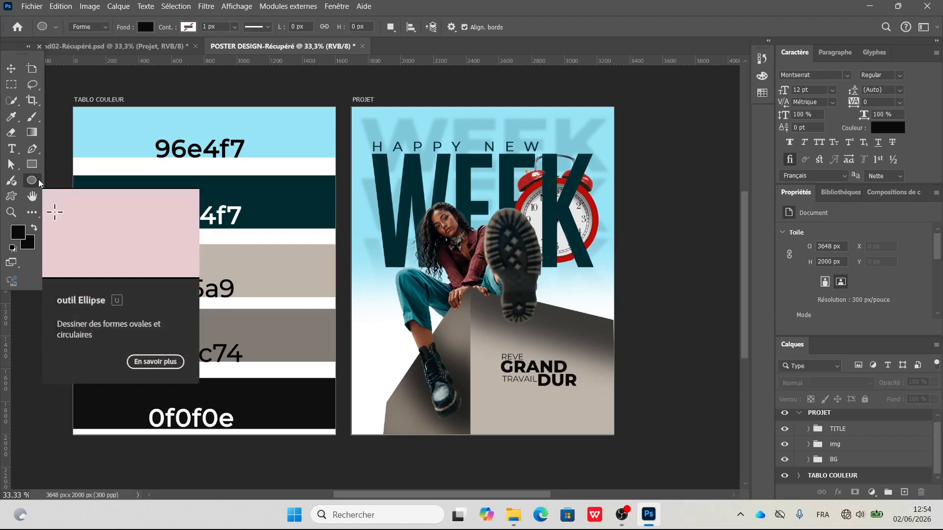
pyautogui.moveTo(342, 293); pyautogui.dragTo(395, 344)
pyautogui.press('v')
pyautogui.moveTo(362, 318); pyautogui.dragTo(357, 278)
pyautogui.hotkey('ctrl', 't')
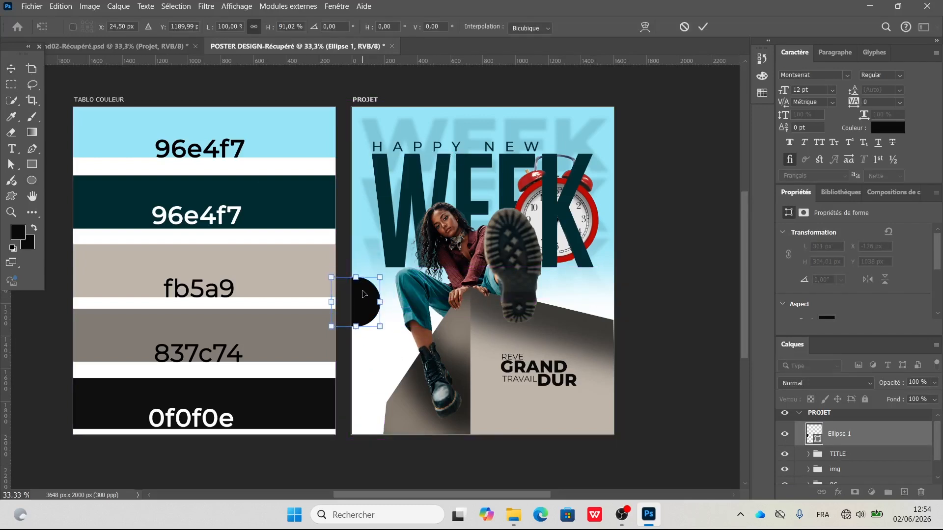
pyautogui.click(704, 27)
# Step: Duplicate the black ellipse slightly above the original and scale the copy down to about 254 × 226 px
pyautogui.moveTo(366, 310); pyautogui.dragTo(355, 274)
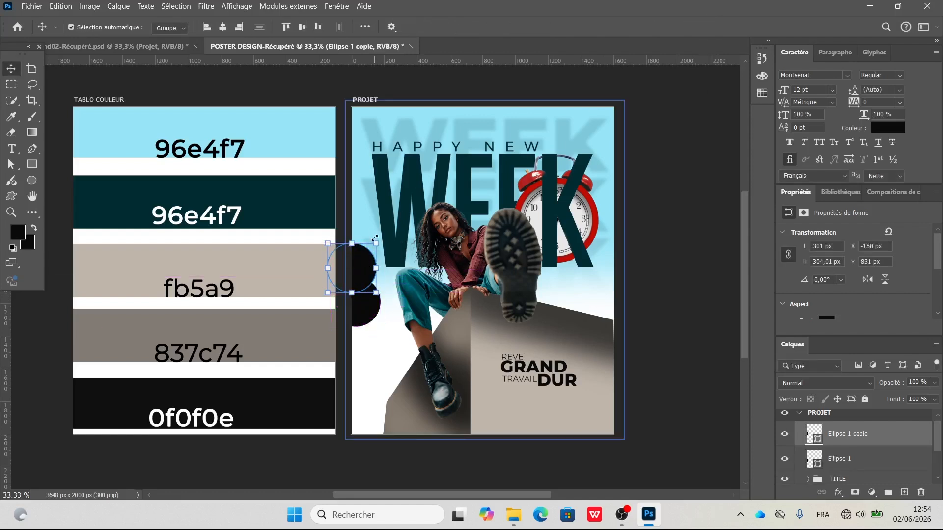
pyautogui.moveTo(377, 241); pyautogui.dragTo(366, 268)
pyautogui.click(704, 27)
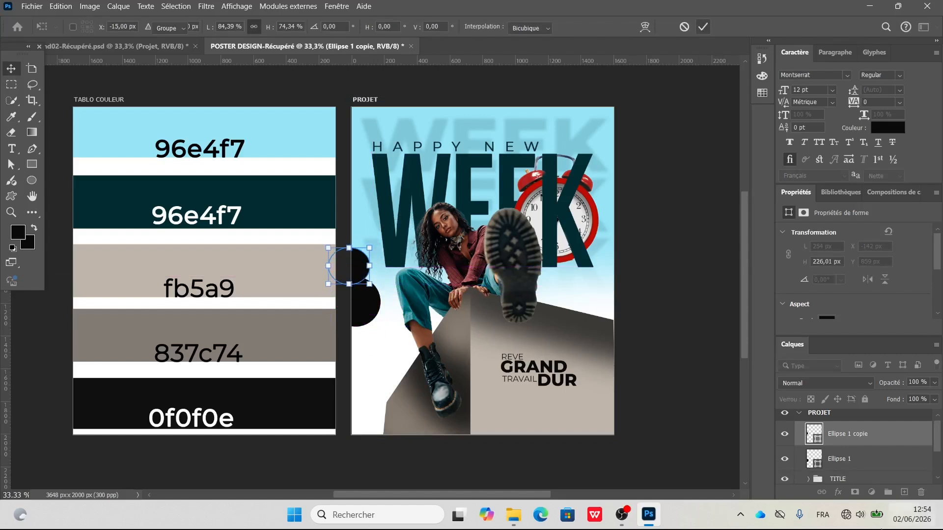
# Step: Merge the two ellipse layers into a single shape layer
pyautogui.keyDown('shift'); pyautogui.click(844, 460); pyautogui.keyUp('shift')
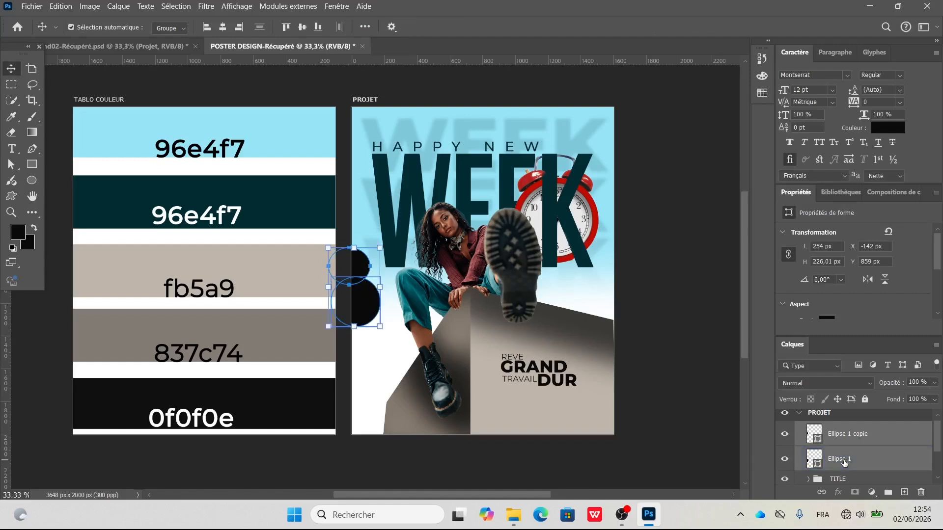
pyautogui.rightClick(878, 439)
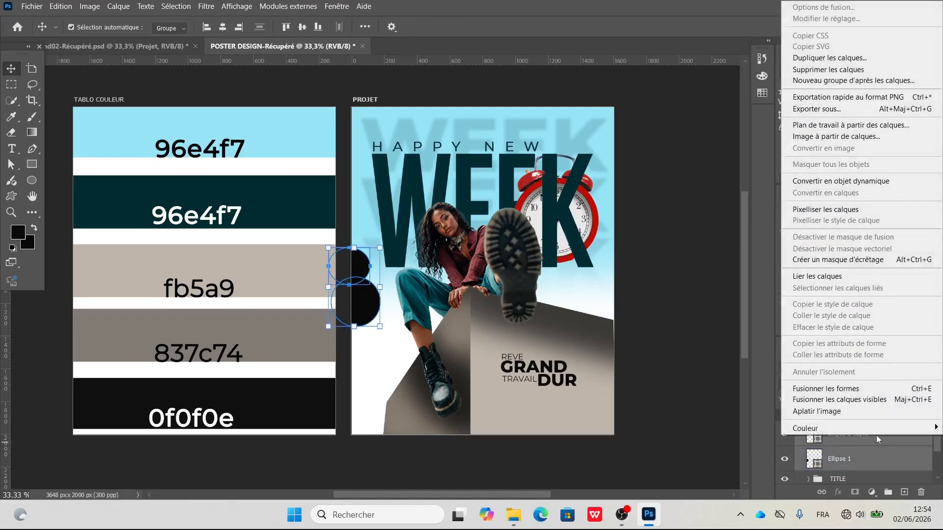
pyautogui.click(874, 390)
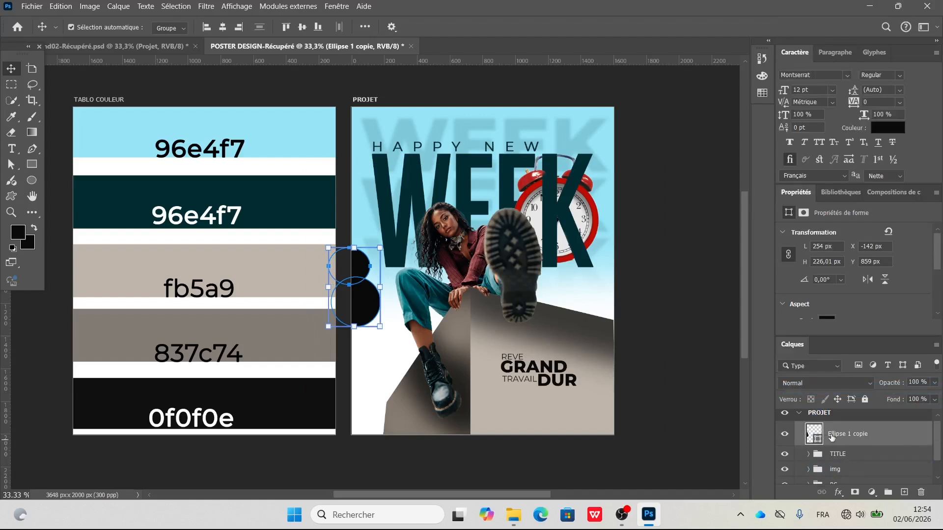
# Step: Set the merged ellipse shape to the Luminosité blend mode with 25 % opacity and deselect it
pyautogui.click(847, 383)
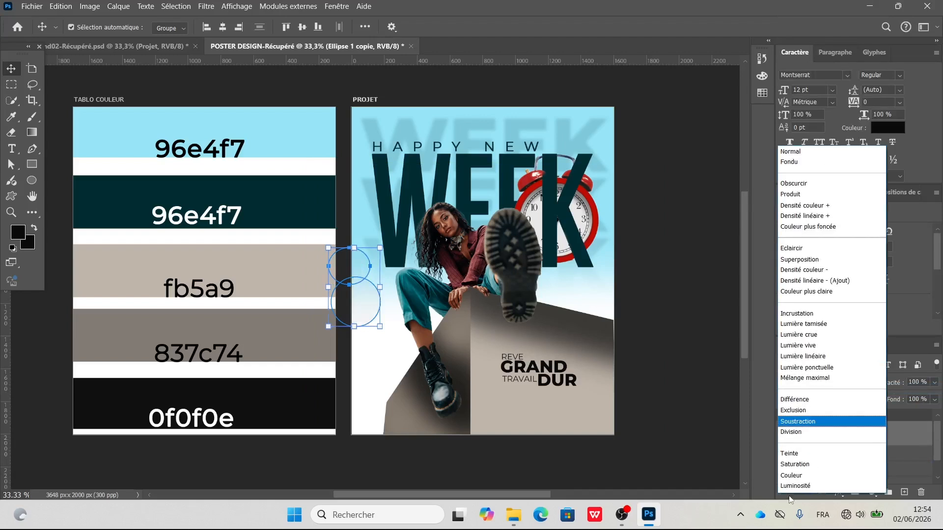
pyautogui.click(809, 486)
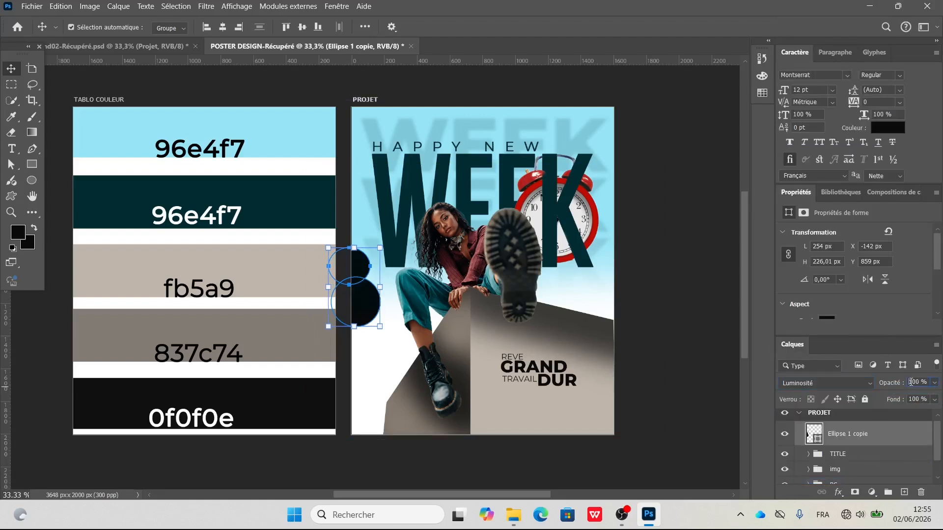
pyautogui.write('25')
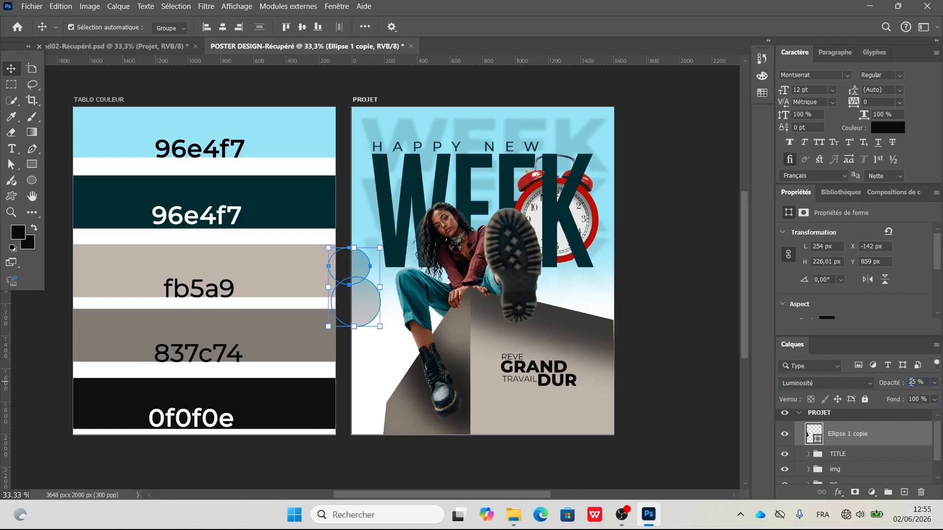
pyautogui.click(693, 246)
pyautogui.scroll(-2, 356, 300)
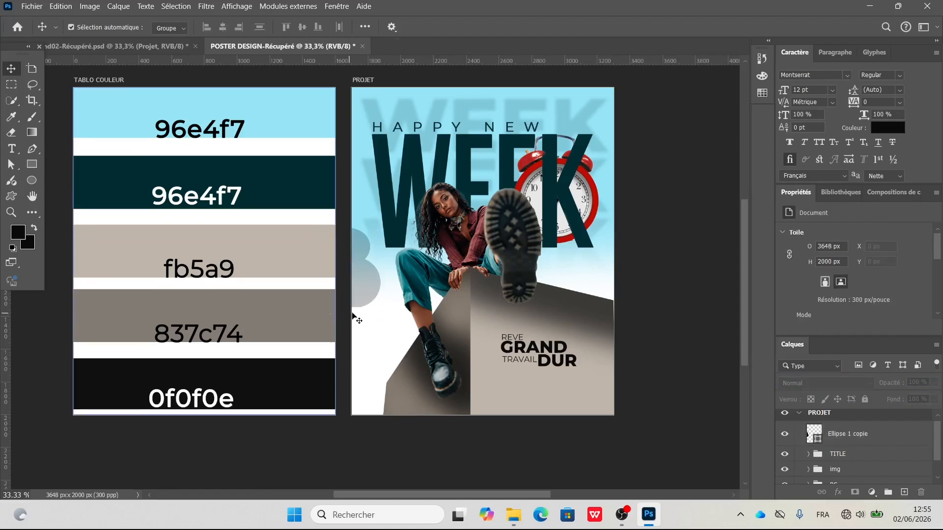
# Step: Scale the merged ellipse shape proportionally to about 78 % at the poster's left edge and deselect it
pyautogui.click(361, 283)
pyautogui.hotkey('ctrl', 't')
pyautogui.moveTo(381, 298); pyautogui.dragTo(364, 249)
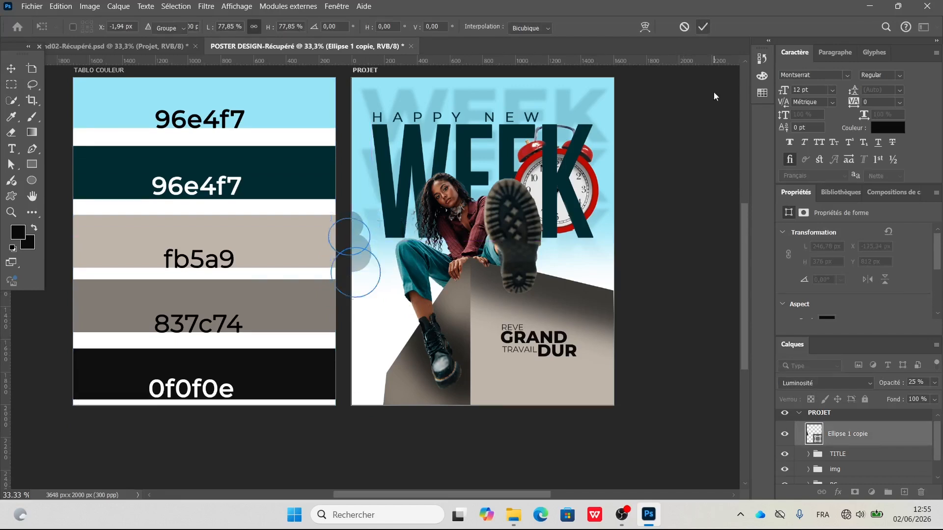
pyautogui.click(702, 26)
pyautogui.click(708, 168)
pyautogui.scroll(5, 672, 342)
pyautogui.click(444, 343)
pyautogui.scroll(-3, 397, 345)
pyautogui.click(708, 235)
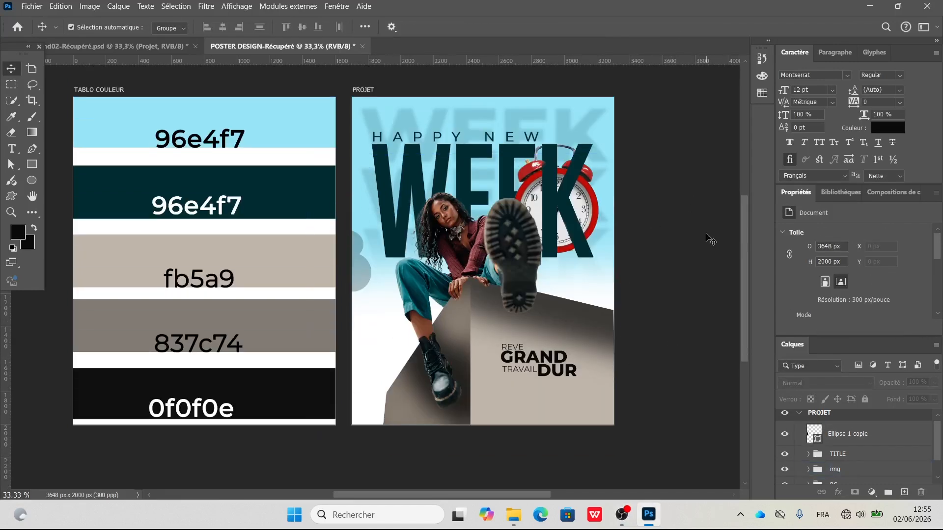
pyautogui.click(12, 149)
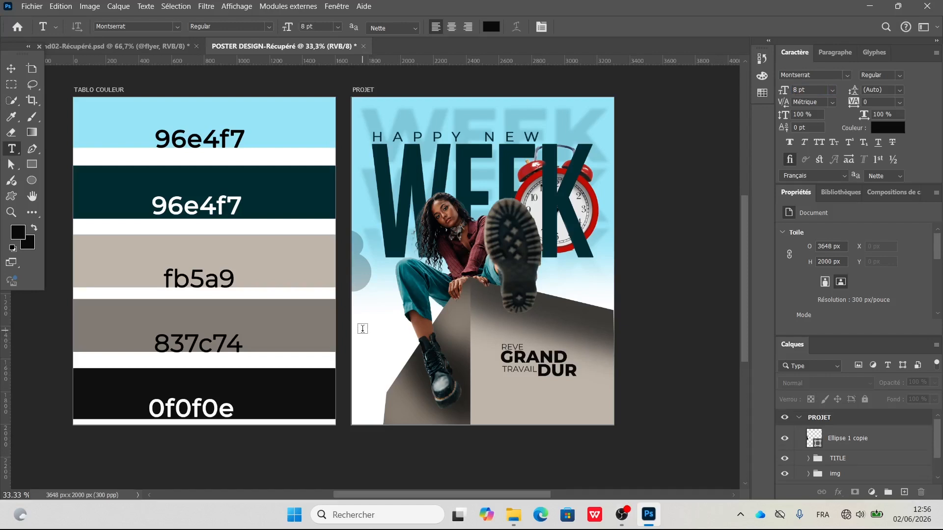
pyautogui.click(363, 332)
pyautogui.click(364, 333)
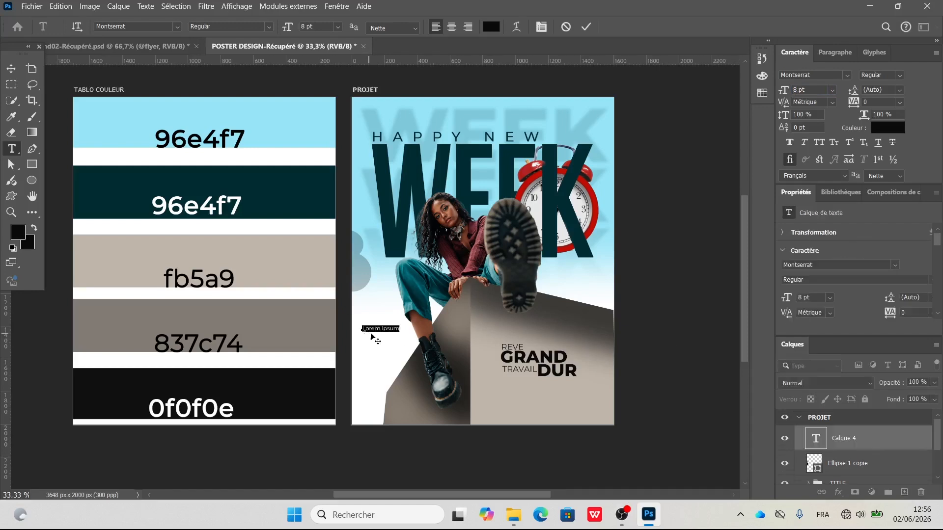
pyautogui.write('@motion @flyer @design')
pyautogui.click(585, 28)
pyautogui.press('v')
pyautogui.click(635, 281)
pyautogui.scroll(-1, 377, 325)
pyautogui.moveTo(373, 308); pyautogui.dragTo(373, 312)
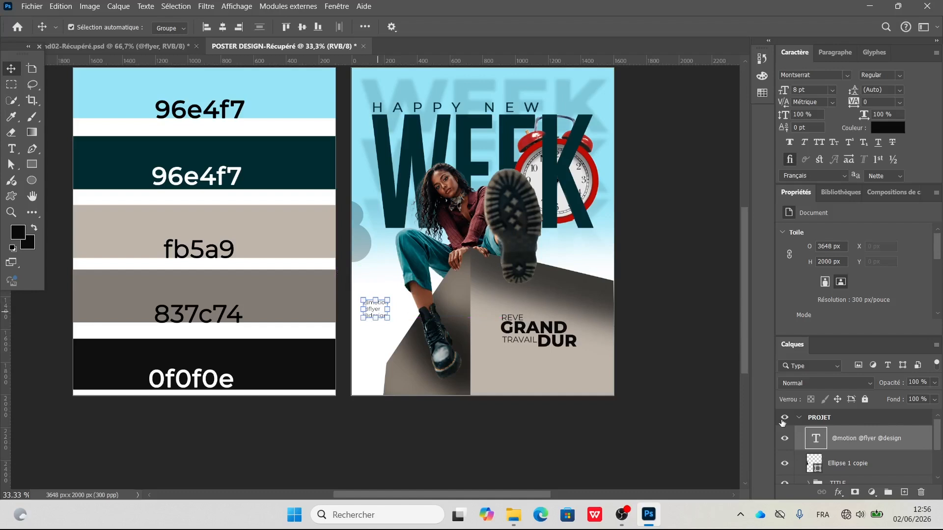
# Step: Collapse the PROJET artboard's layers and hide the TABLO COULEUR artboard so that only the poster shows
pyautogui.click(799, 418)
pyautogui.click(832, 436)
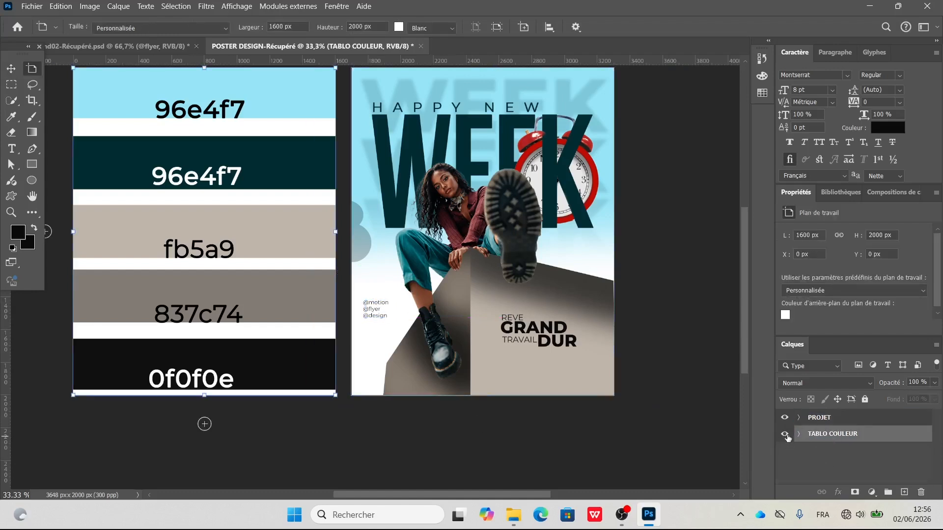
pyautogui.click(785, 435)
pyautogui.press('v')
pyautogui.click(229, 229)
pyautogui.hotkey('ctrl', '-')
pyautogui.moveTo(459, 201); pyautogui.dragTo(380, 212)
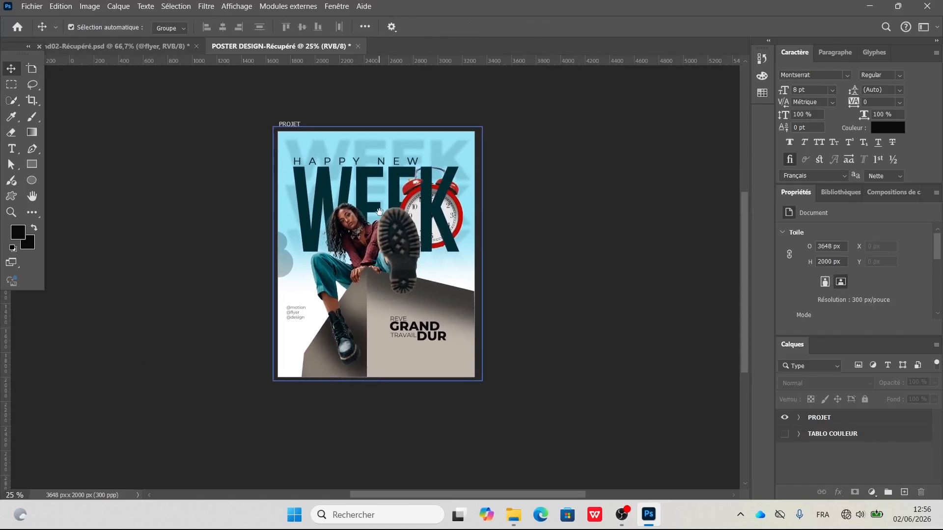
# Step: Examine the finished poster's composition both as a whole and up close, from the WEEK title and clock to the handles and slogan
pyautogui.hotkey('ctrl', '+')
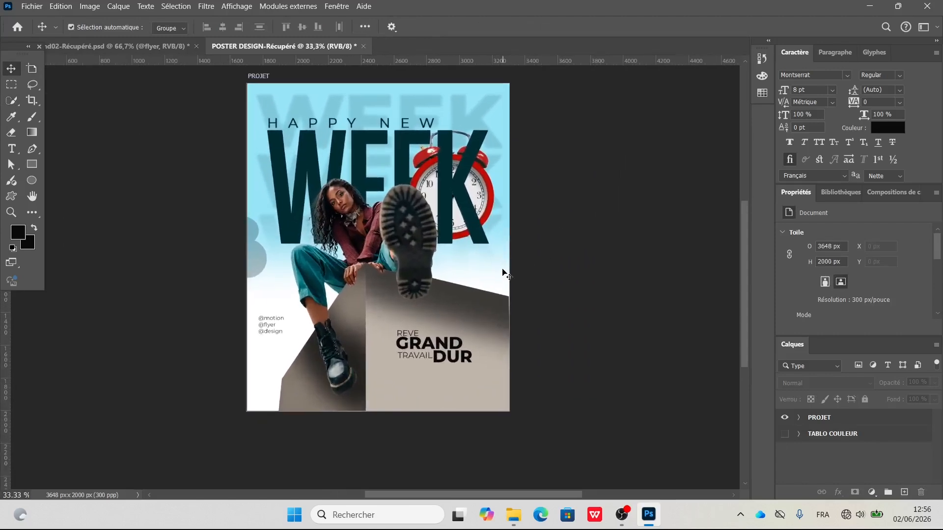
pyautogui.scroll(1, 509, 273)
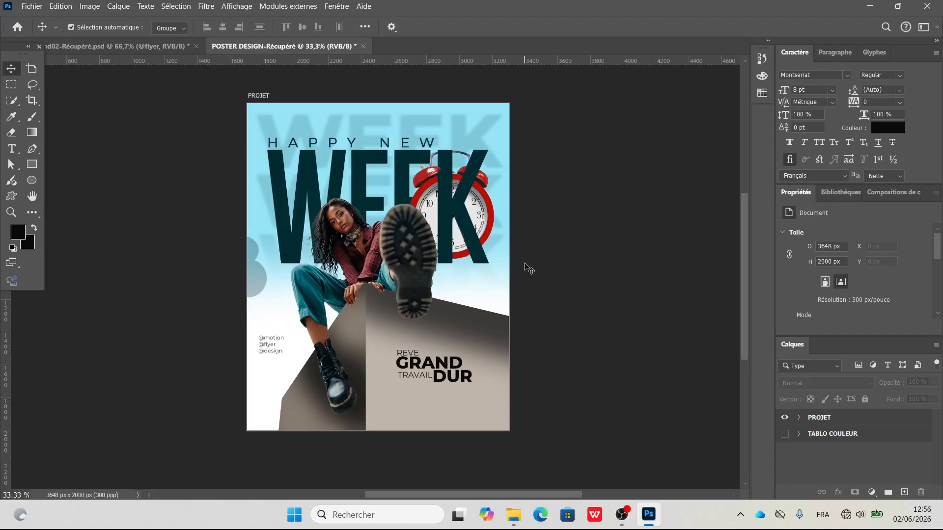
pyautogui.hotkey('ctrl', '+')
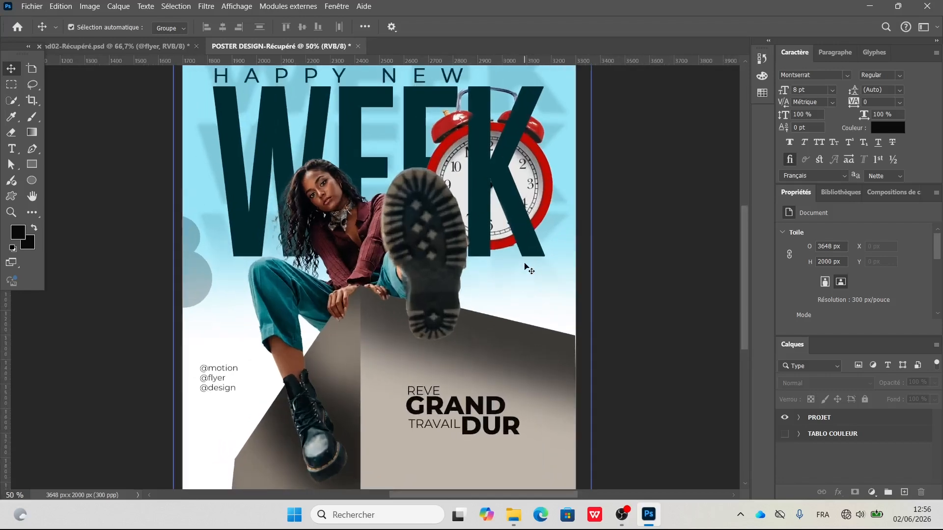
pyautogui.hotkey('ctrl', '-')
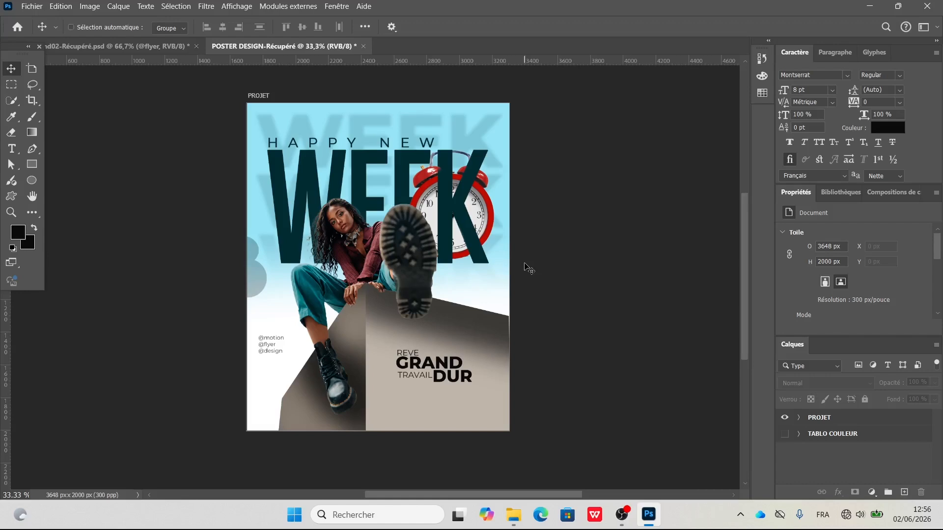
pyautogui.hotkey('ctrl', '+')
pyautogui.hotkey('ctrl', '-')
pyautogui.hotkey('ctrl', '+')
pyautogui.hotkey('ctrl', '-')
pyautogui.hotkey('ctrl', '+')
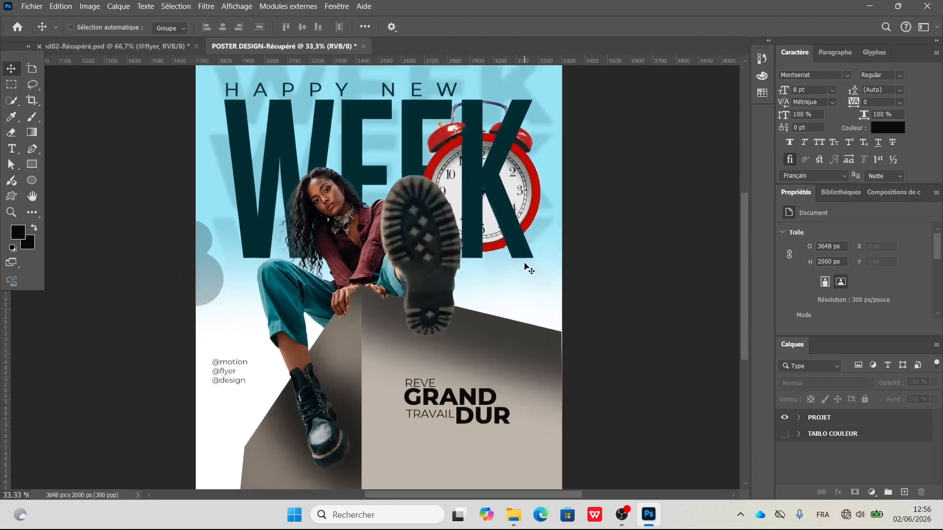
pyautogui.hotkey('ctrl', '-')
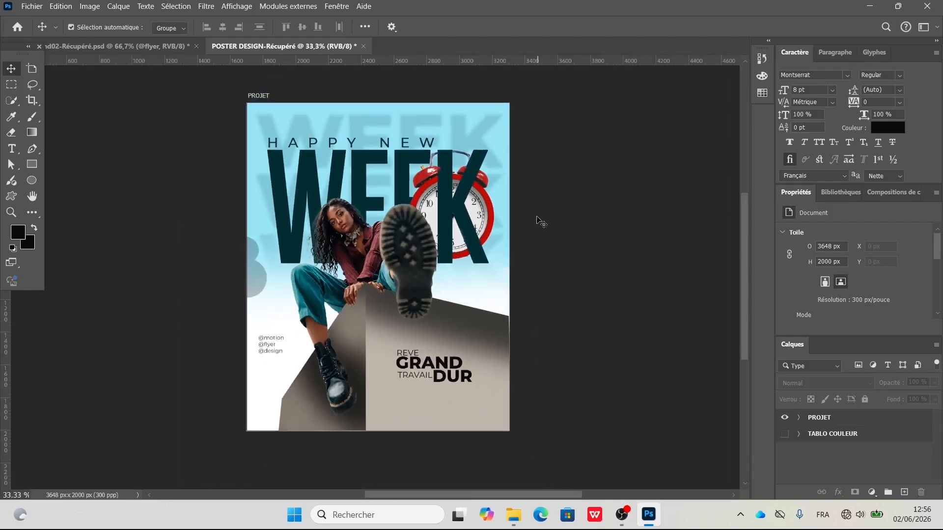